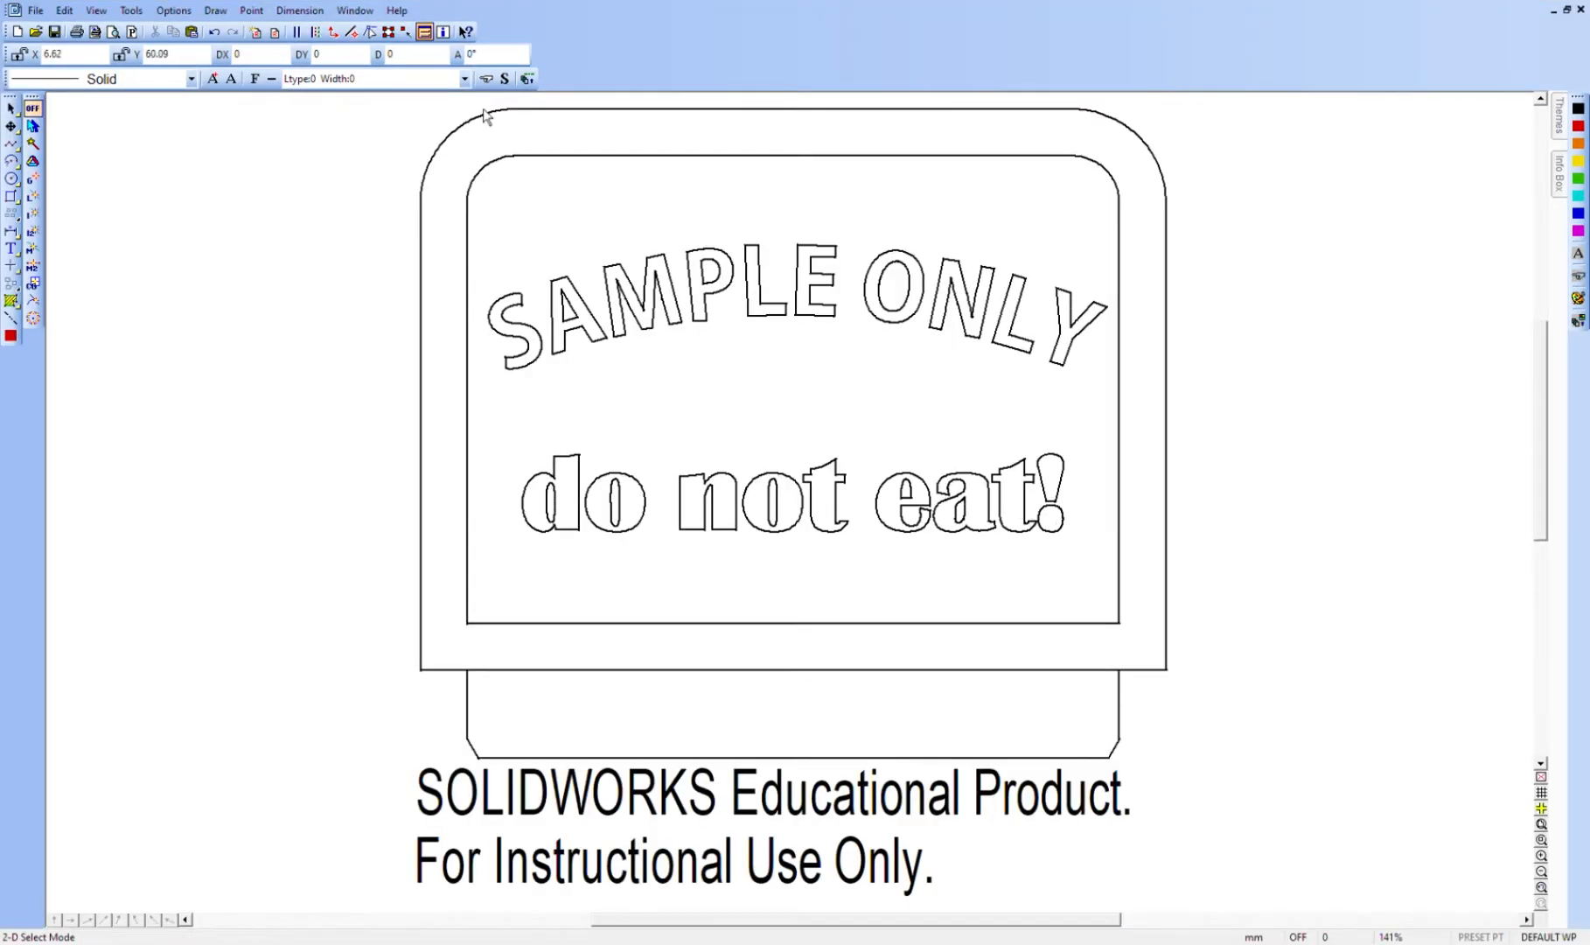
- Delete the two-line SOLIDWORKS Educational Product notice below the sign drawing
scroll(1333, 400, "up", 1)
scroll(1331, 395, "up", 1)
scroll(1280, 423, "down", 2)
scroll(1281, 424, "up", 2)
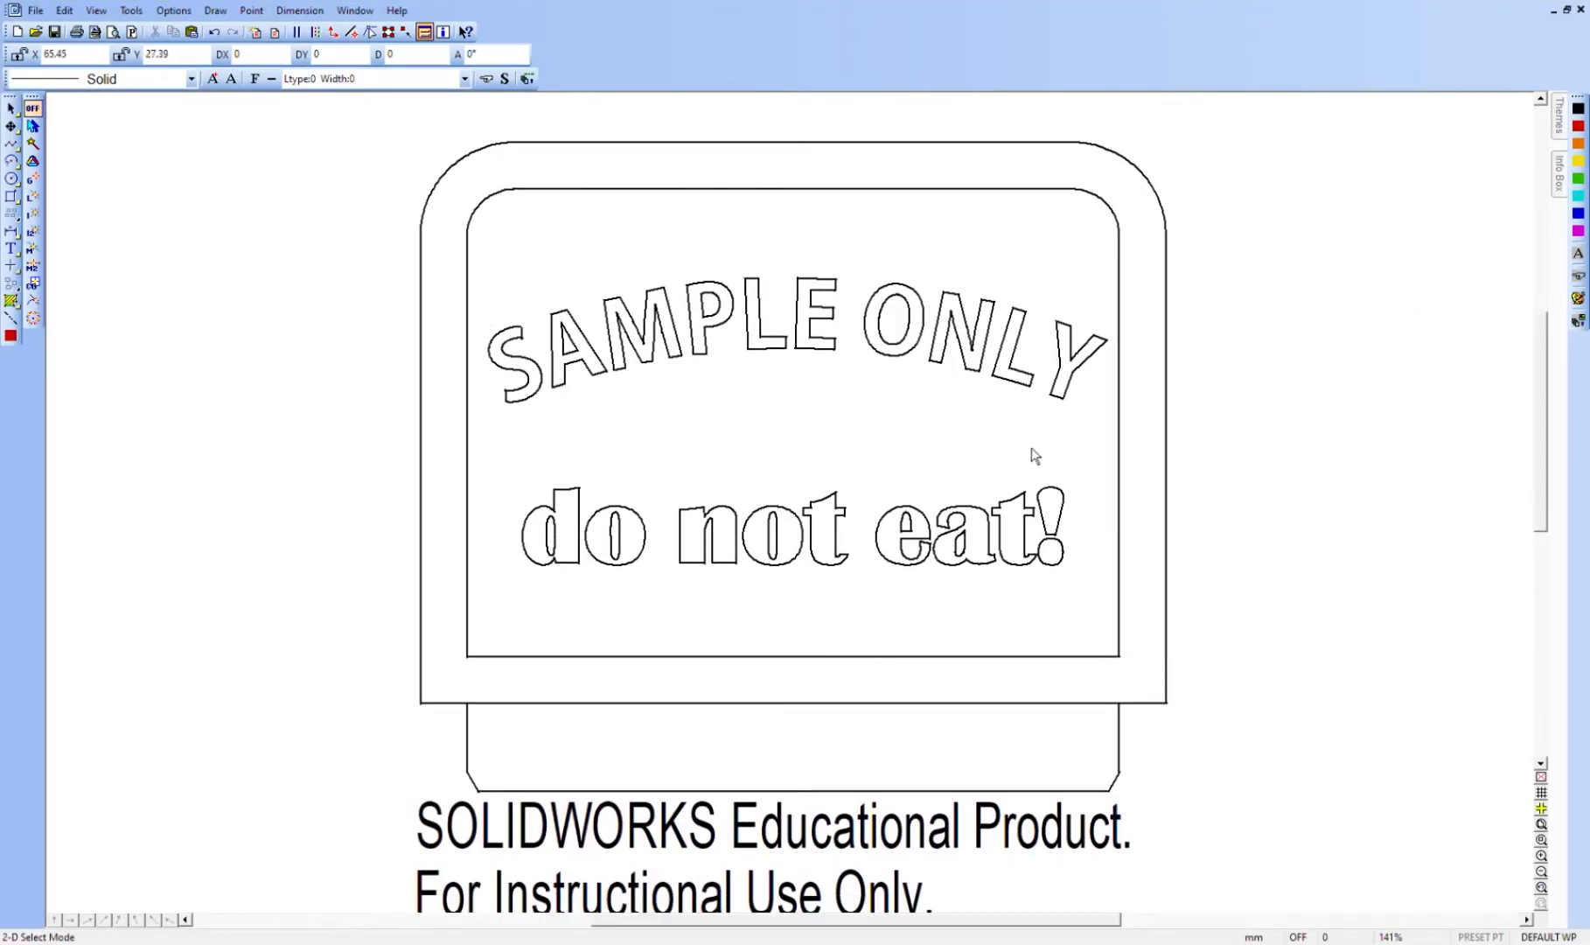
left_click(12, 108)
scroll(428, 757, "down", 2)
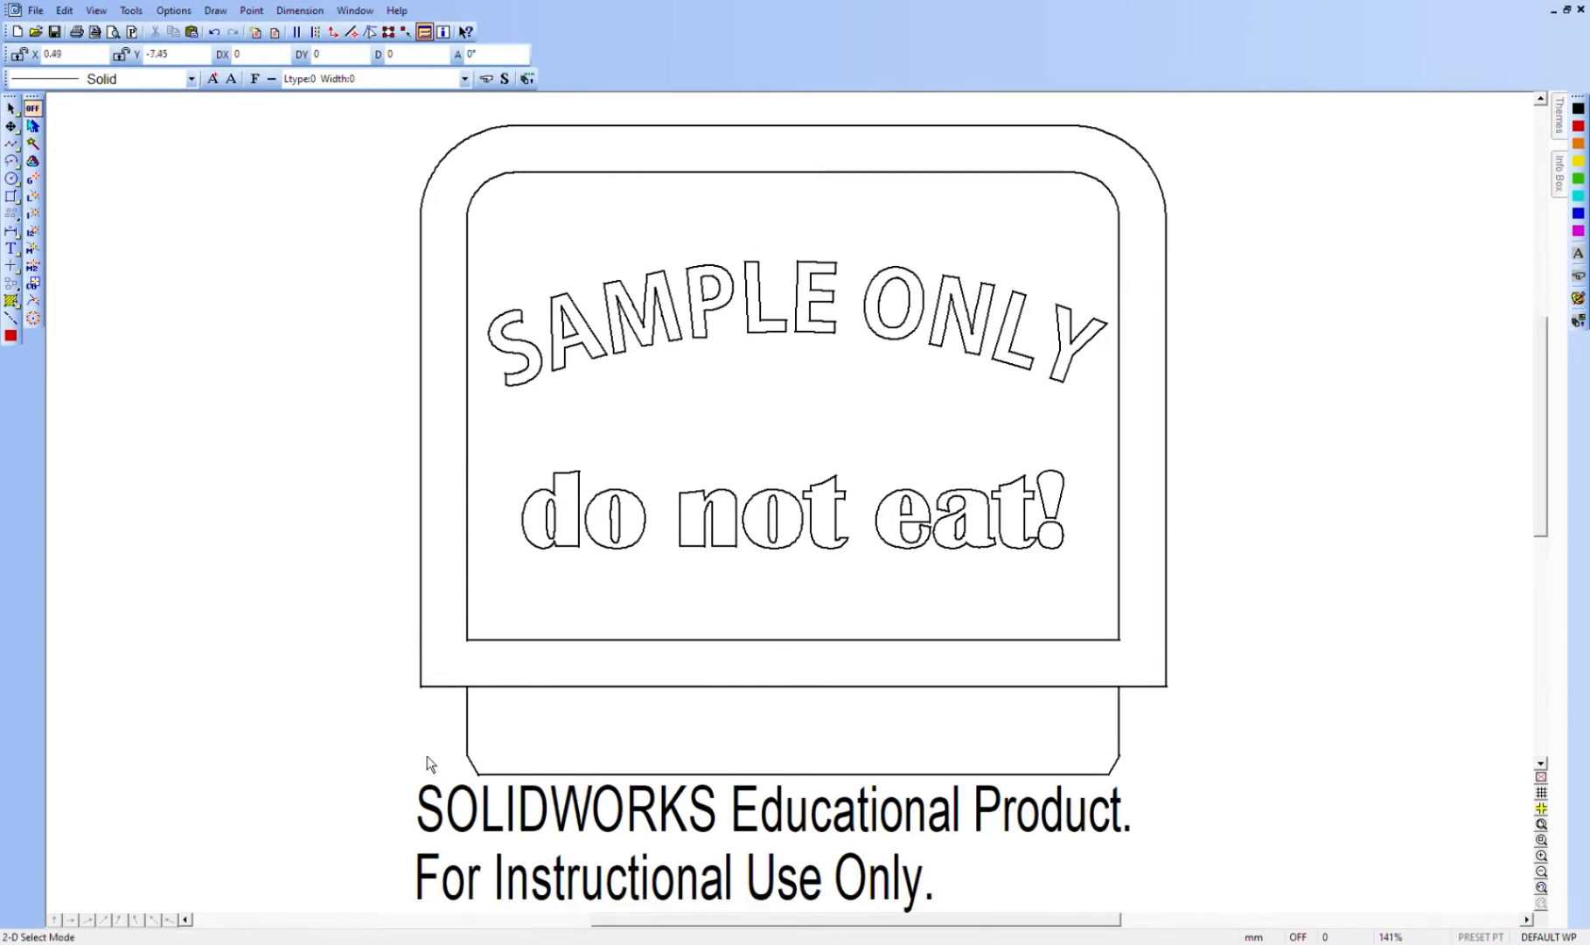
left_click_drag(395, 765, 1185, 914)
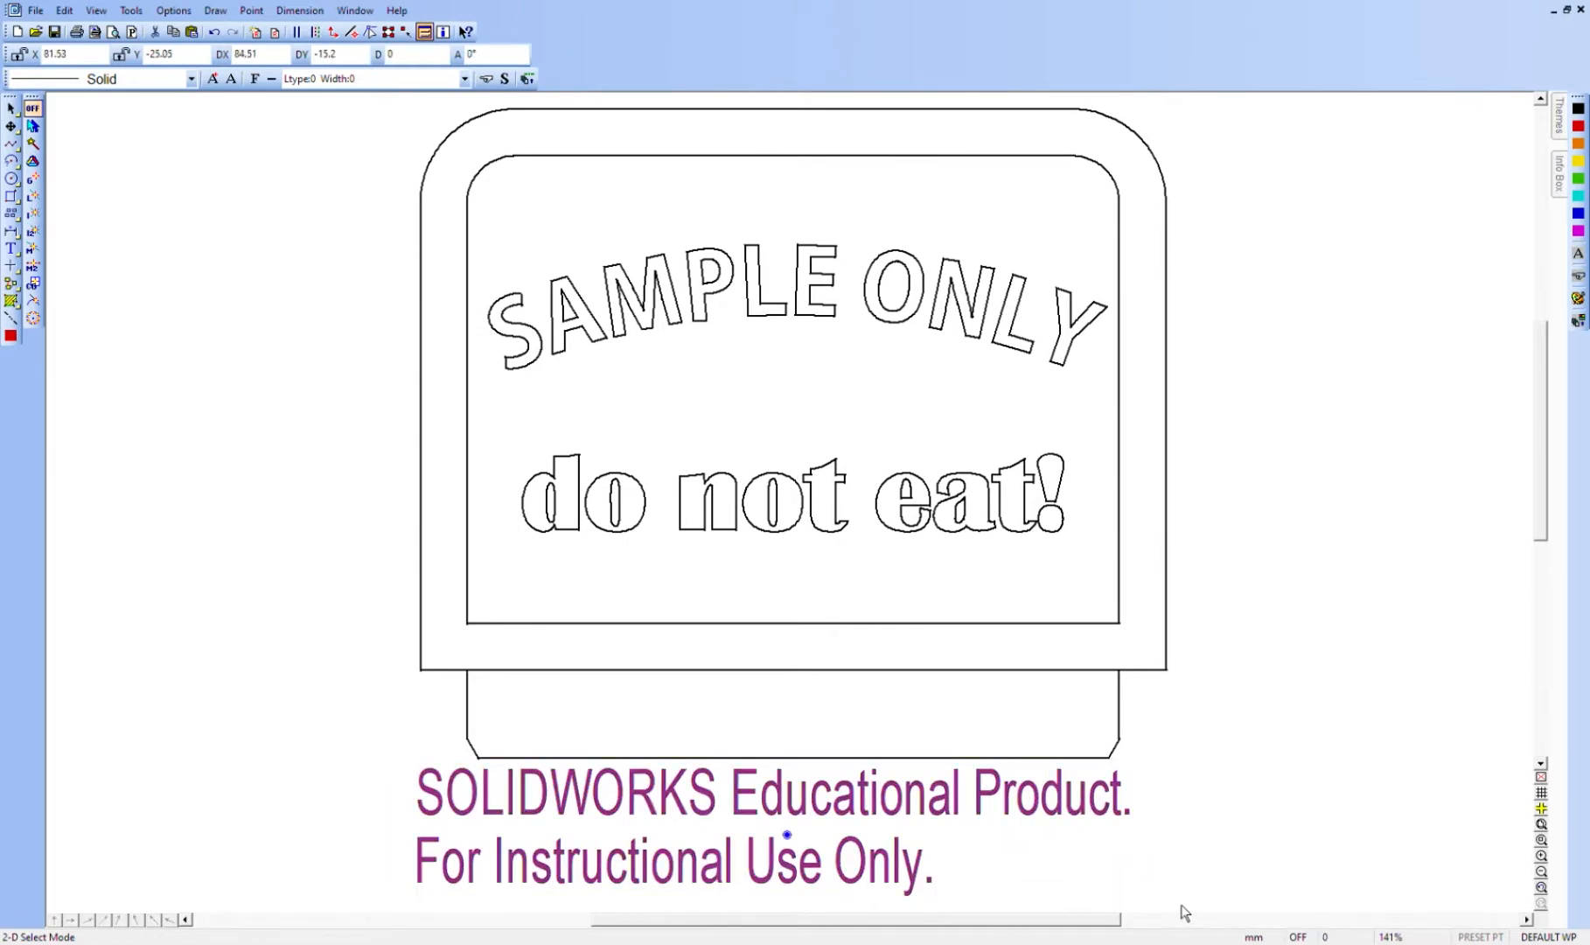
left_click(829, 805)
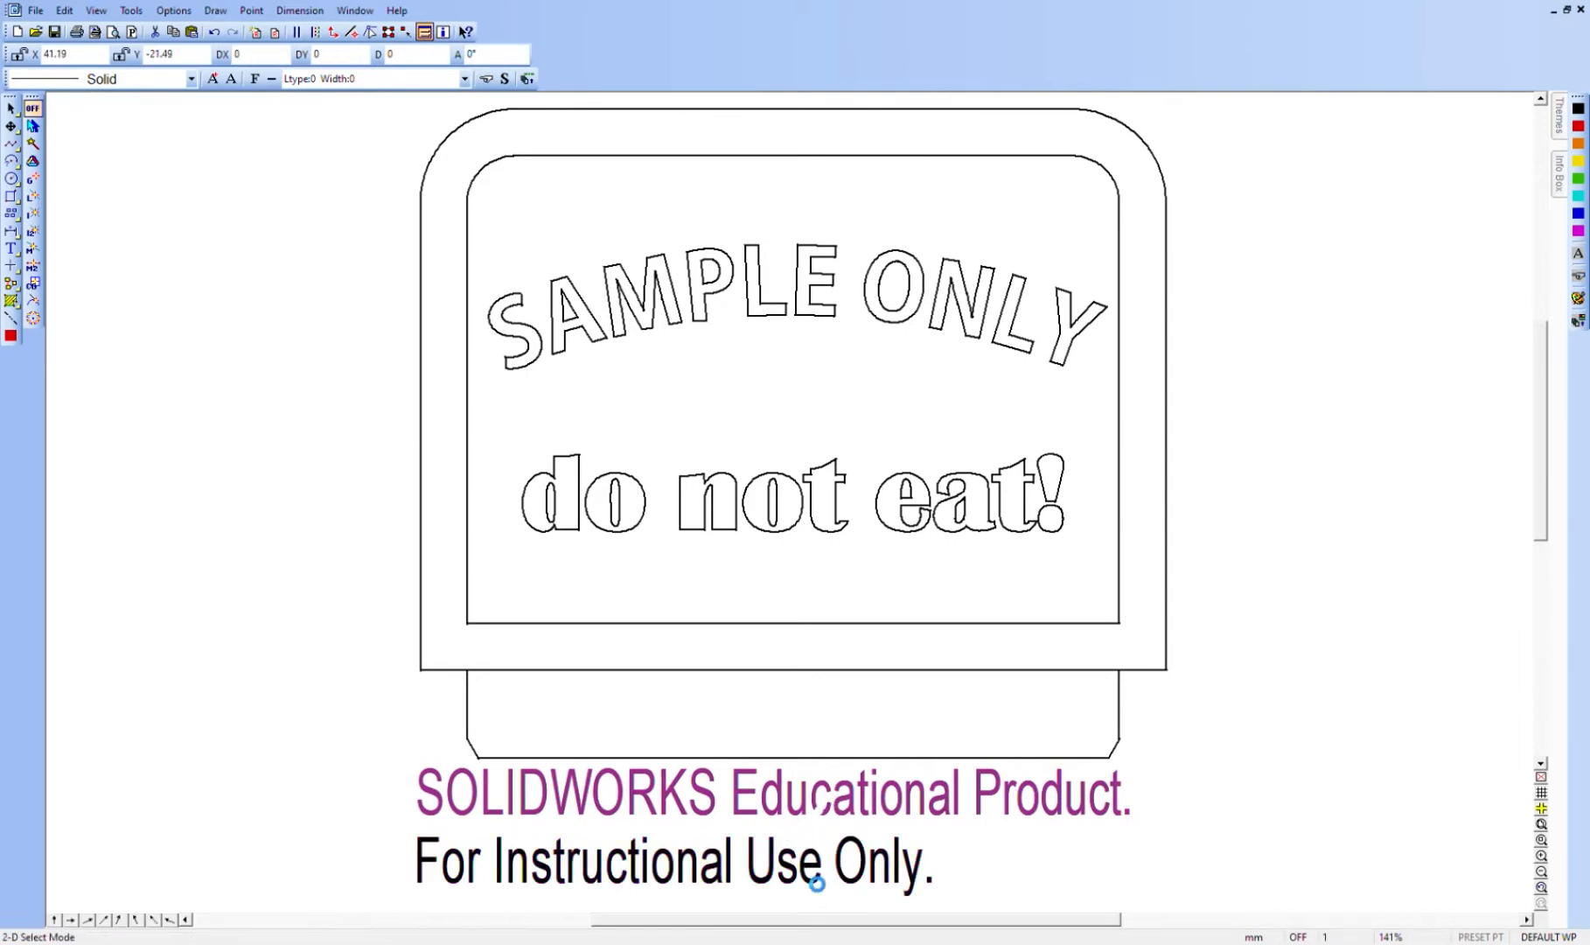
left_click(813, 876)
key("Delete")
left_click(810, 815)
key("Delete")
left_click_drag(401, 773, 818, 841)
left_click_drag(1335, 919, 1221, 901)
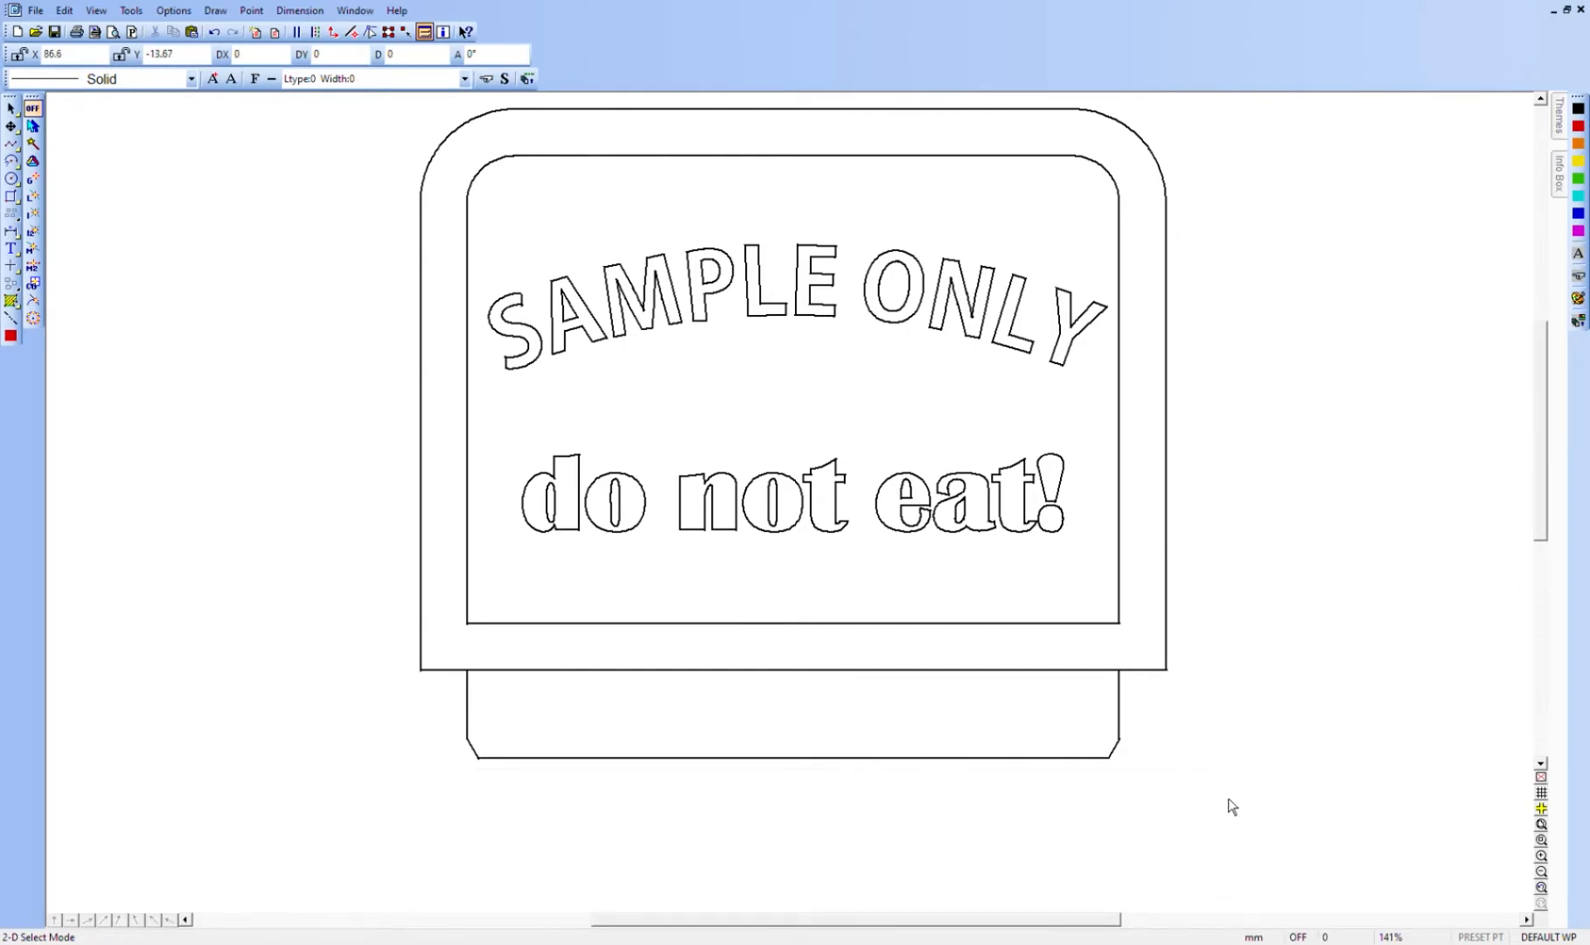
- Select the whole sign drawing and move it to the right, leaving empty space beside it
scroll(1228, 797, "up", 1)
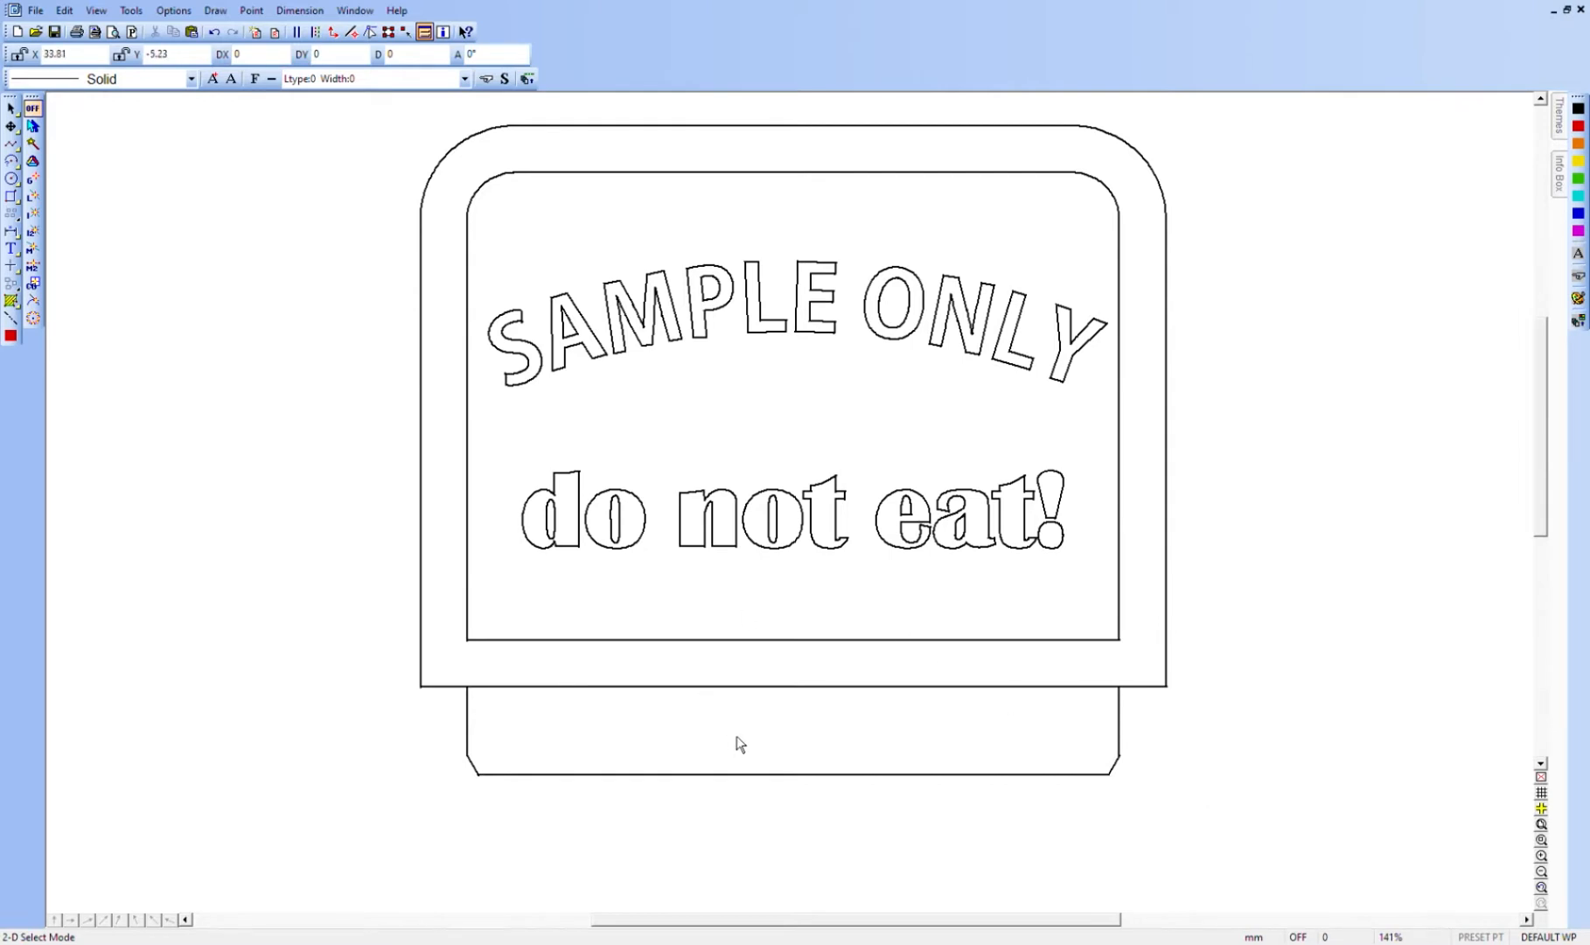
scroll(482, 572, "down", 1)
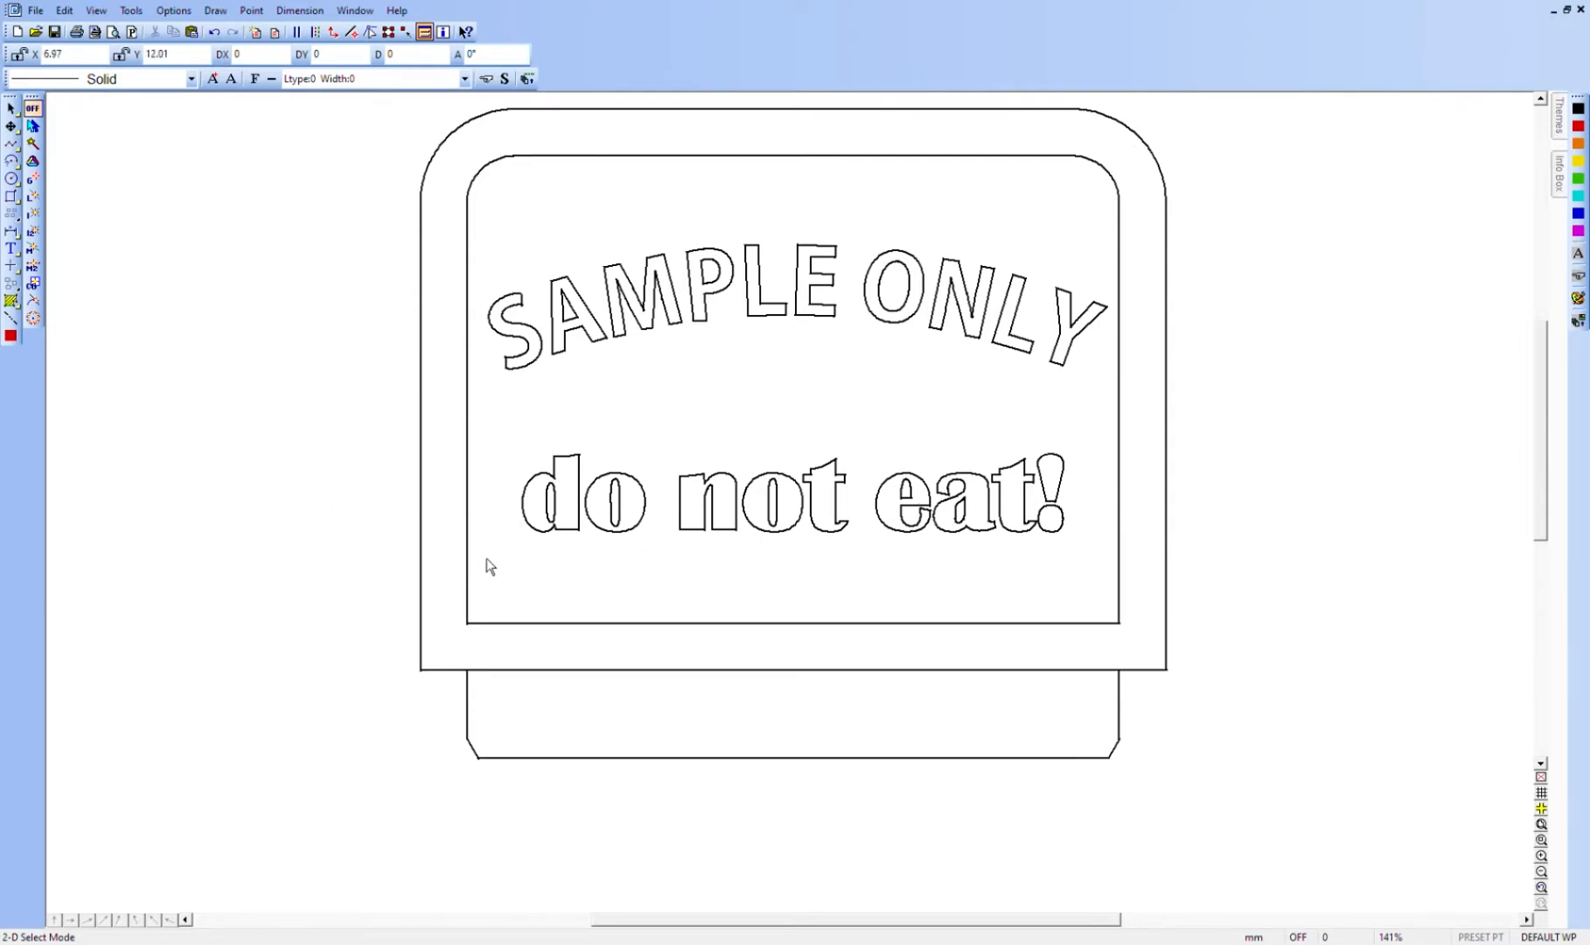
key("Page_Down")
scroll(807, 552, "up", 3)
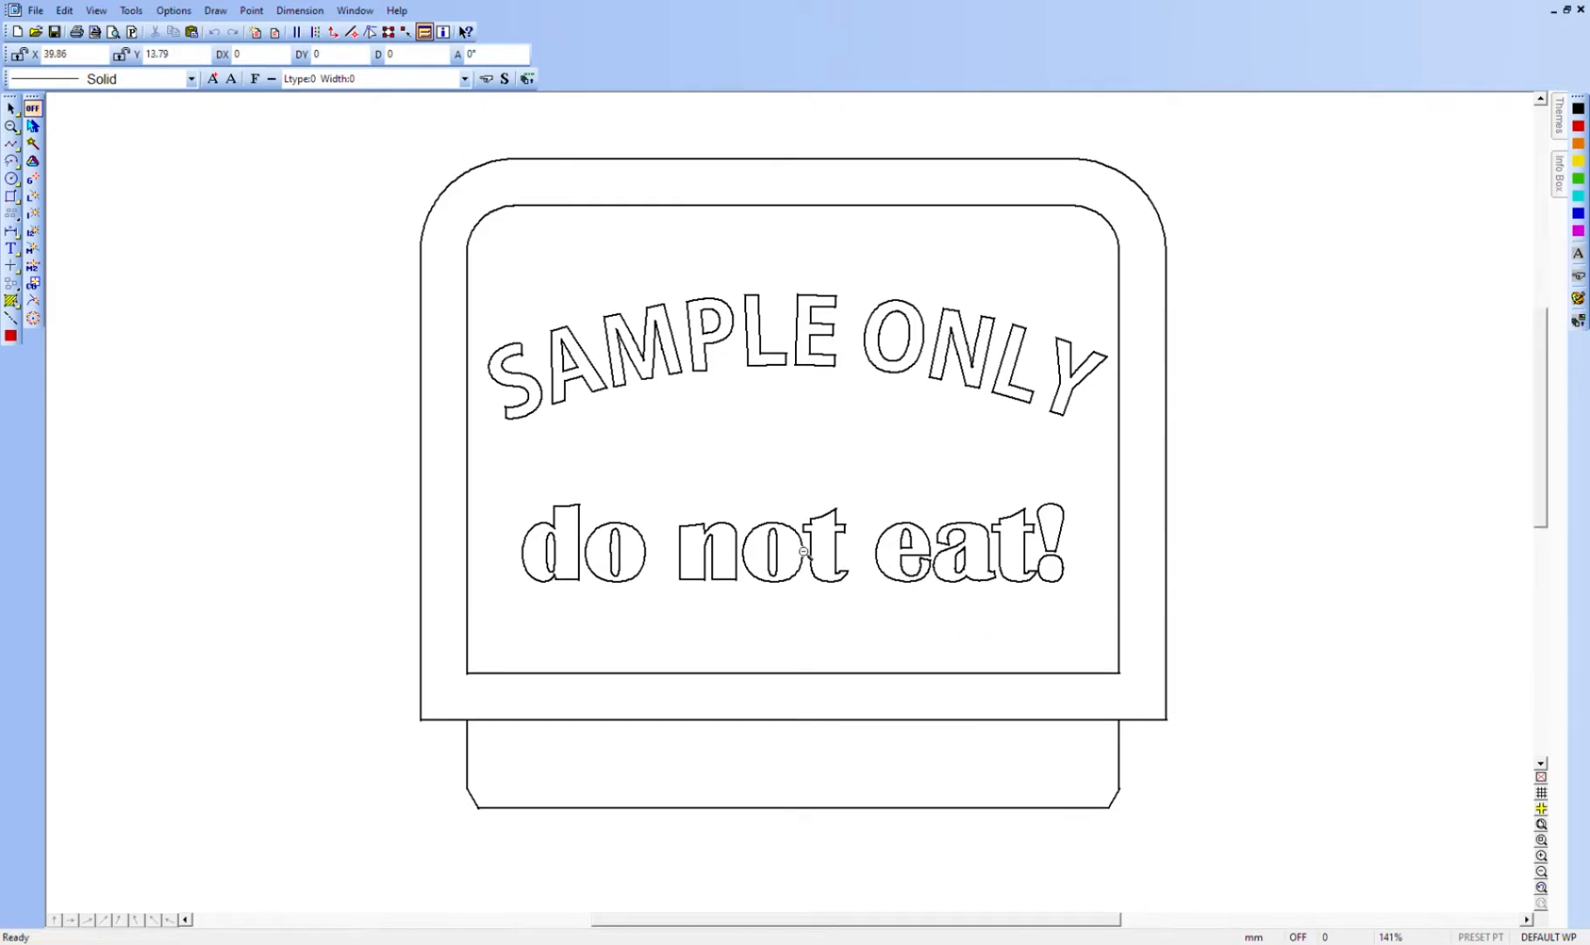
left_click(805, 749)
left_click(814, 691)
scroll(831, 651, "up", 2)
scroll(837, 609, "up", 12)
mouse_move(460, 165)
left_mouse_down()
mouse_move(1015, 355)
mouse_move(1104, 734)
left_mouse_up()
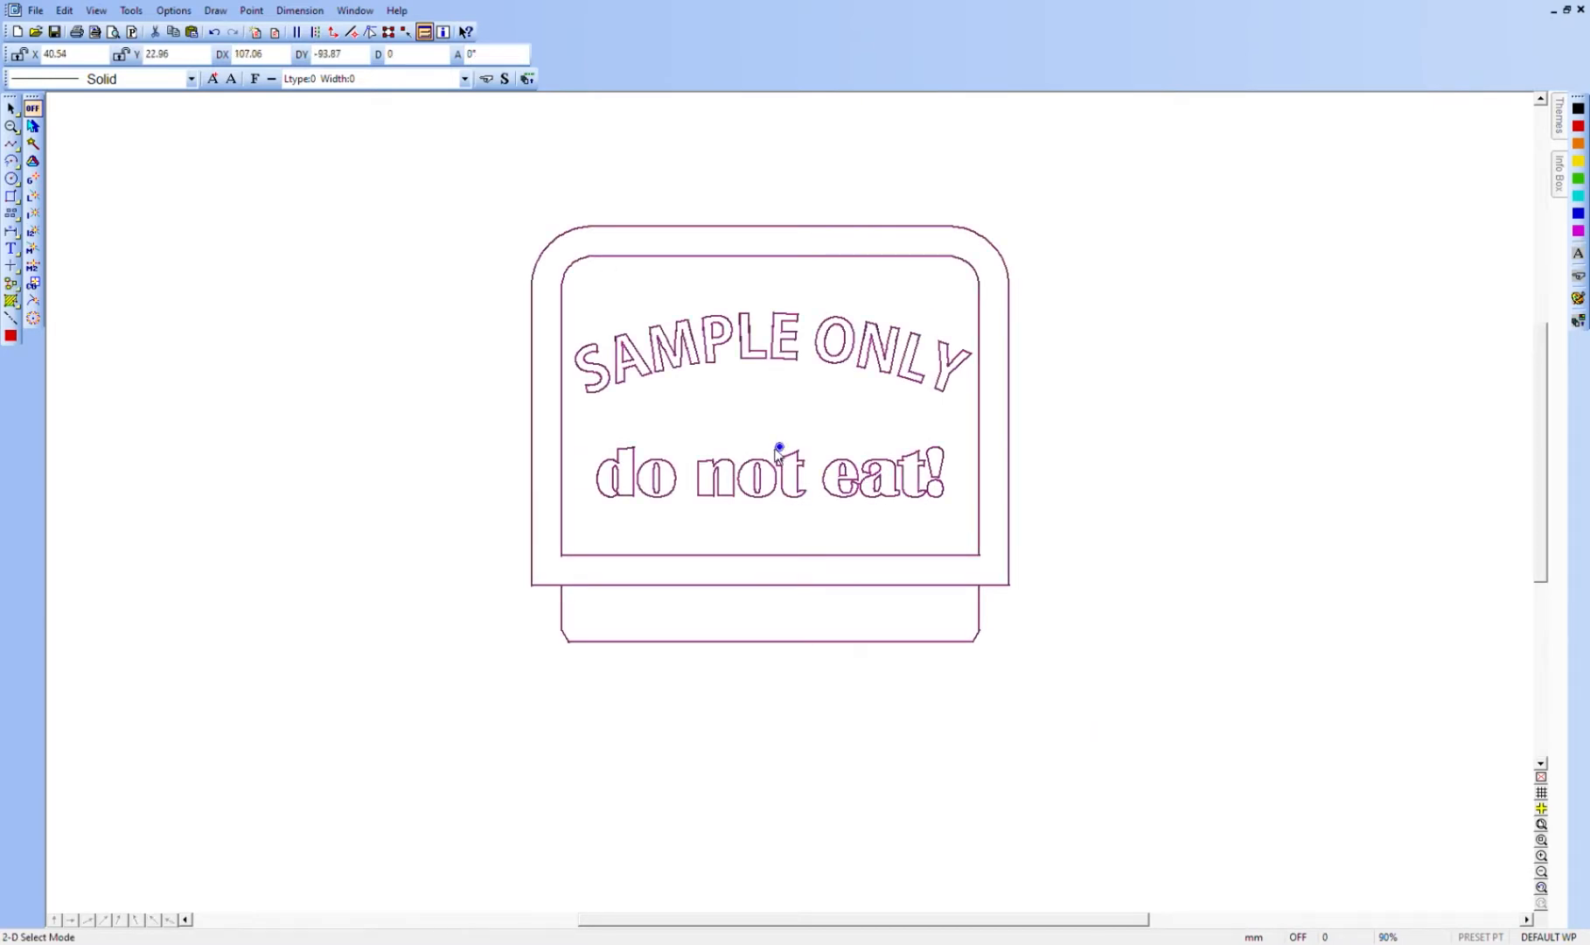
mouse_move(780, 447)
left_mouse_down()
mouse_move(1053, 463)
mouse_move(1279, 423)
mouse_move(1290, 382)
left_mouse_up()
left_click(777, 532)
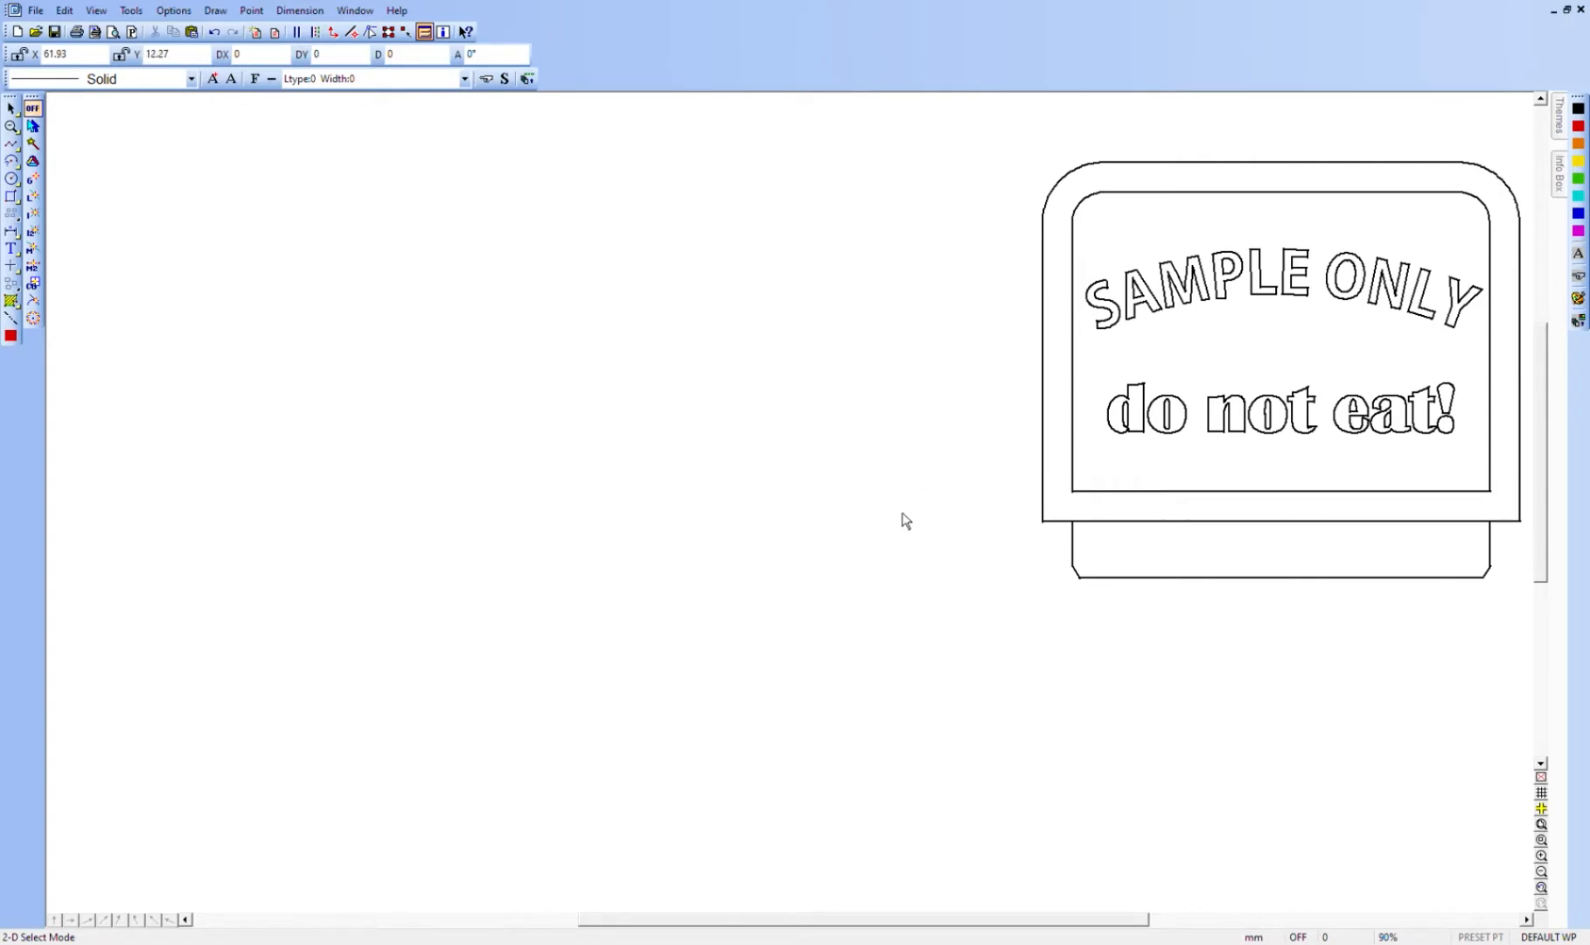
- Copy the complete sign drawing and paste a duplicate to the left of the original
scroll(1152, 368, "up", 1)
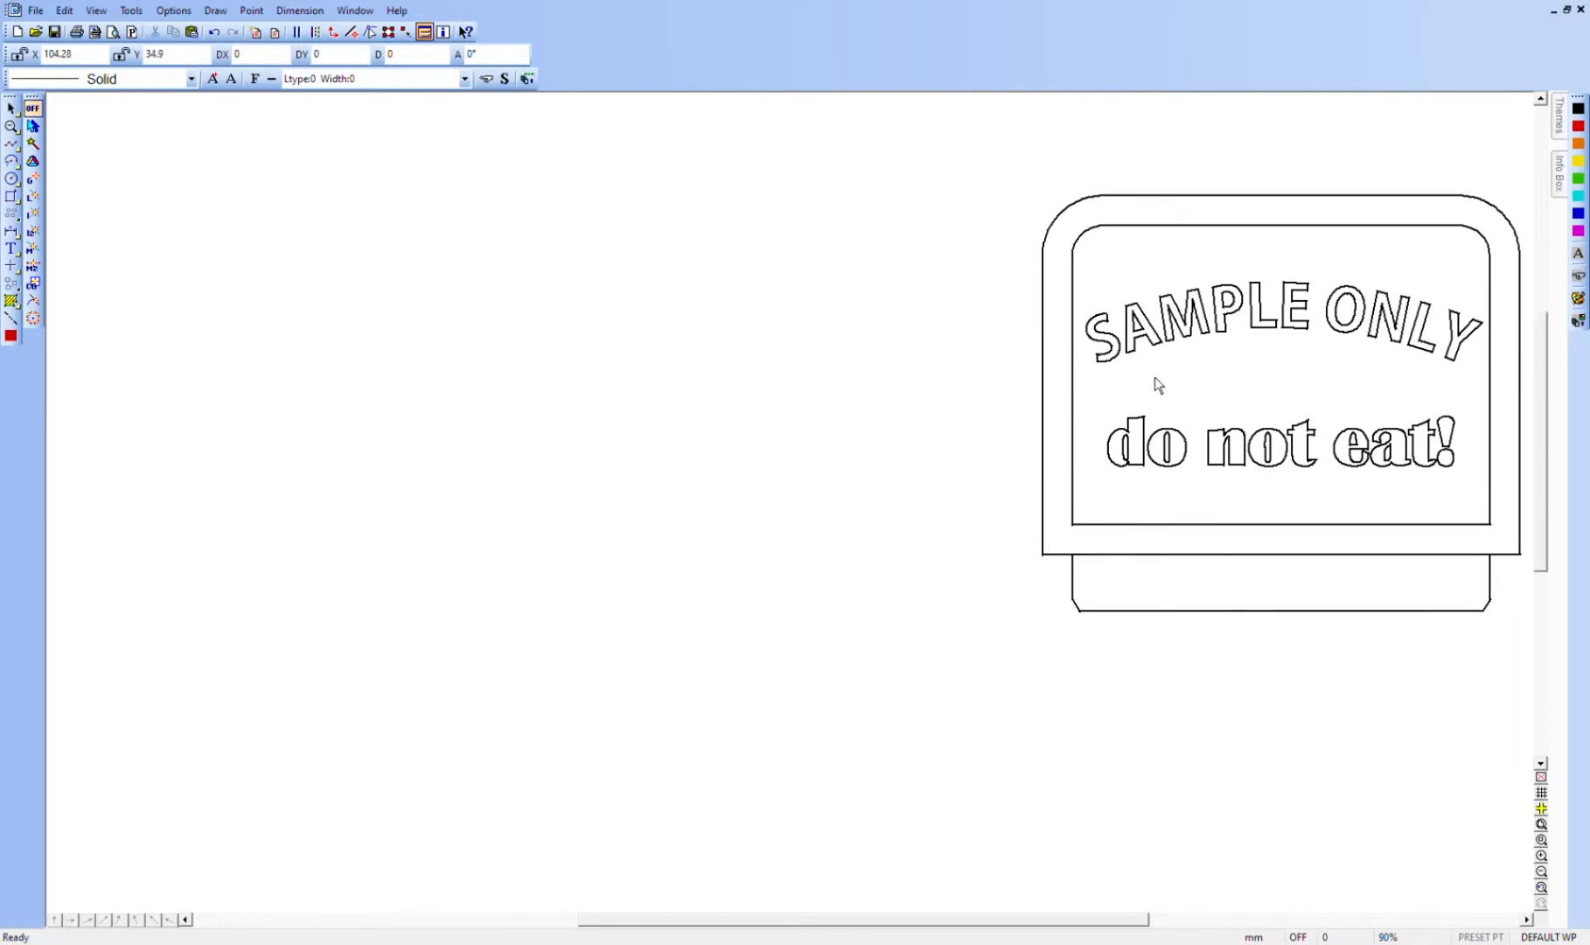
mouse_move(969, 160)
left_mouse_down()
mouse_move(1071, 144)
mouse_move(1533, 557)
mouse_move(1522, 641)
left_mouse_up()
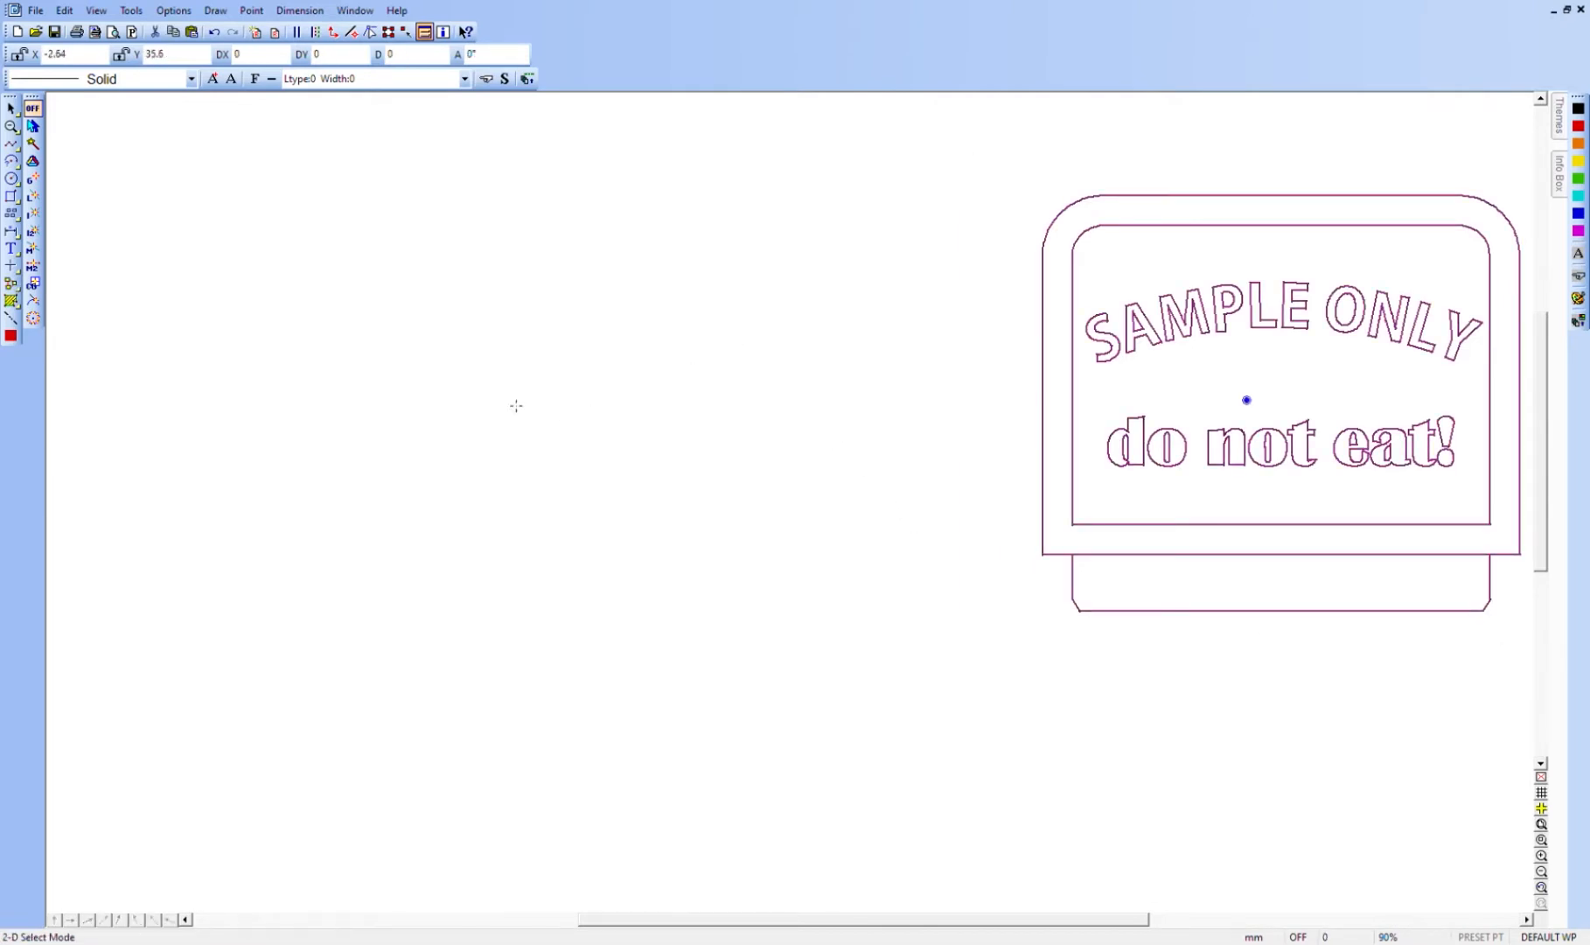
key("ctrl+c")
key("ctrl+v")
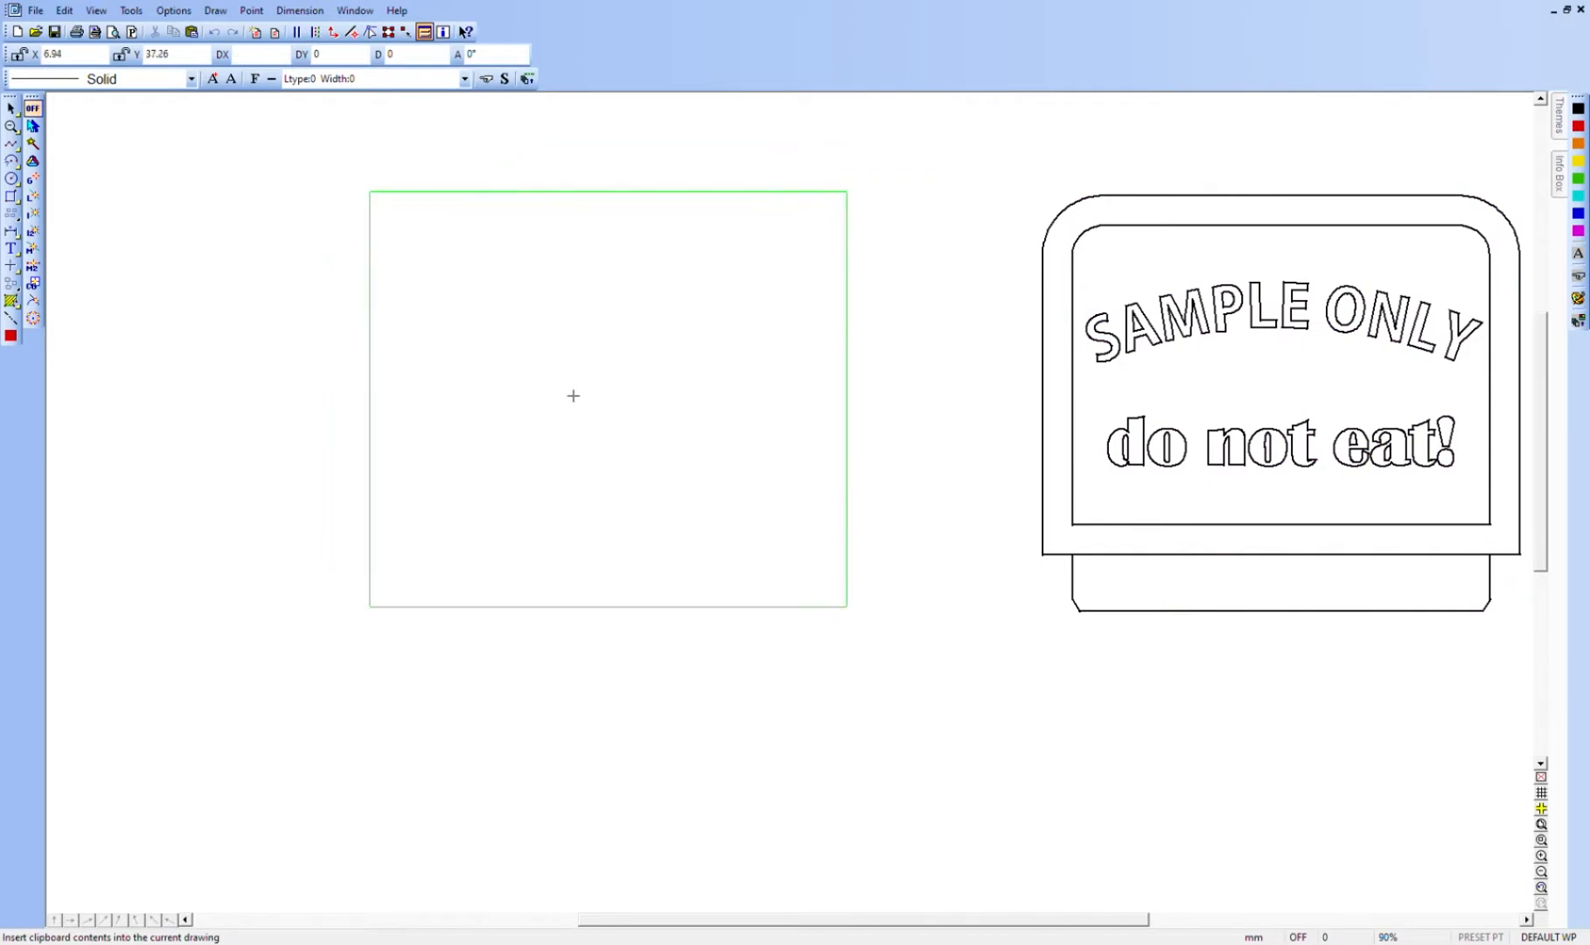
left_click(575, 401)
left_click(907, 217)
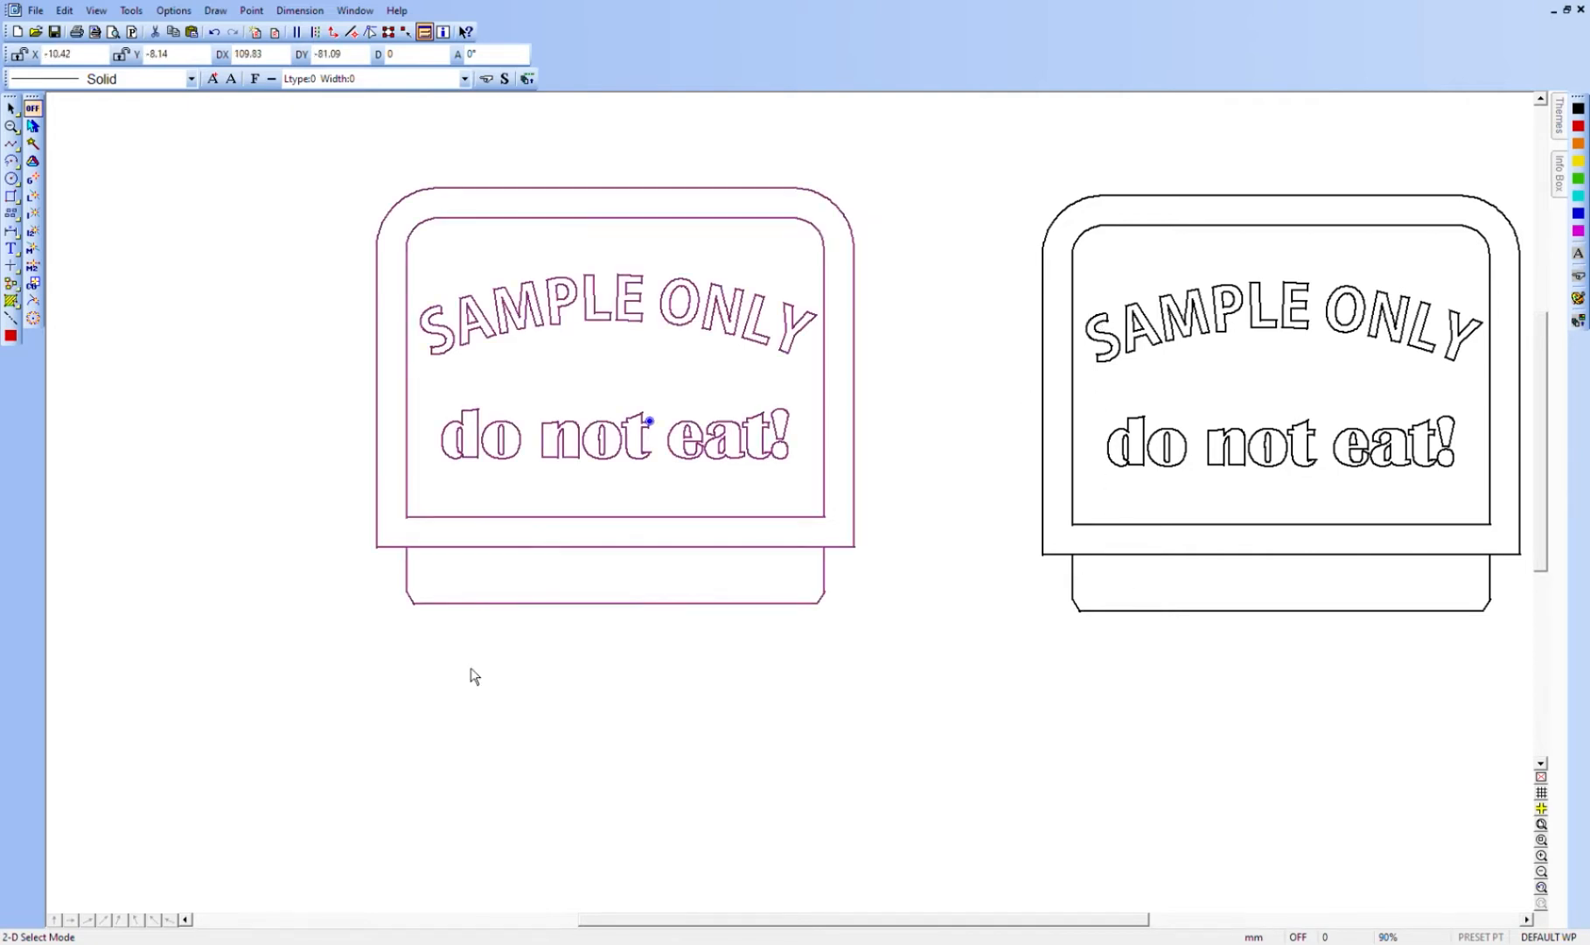
- Paste another copy of the sign drawing directly below the left-hand duplicate
scroll(473, 668, "down", 3)
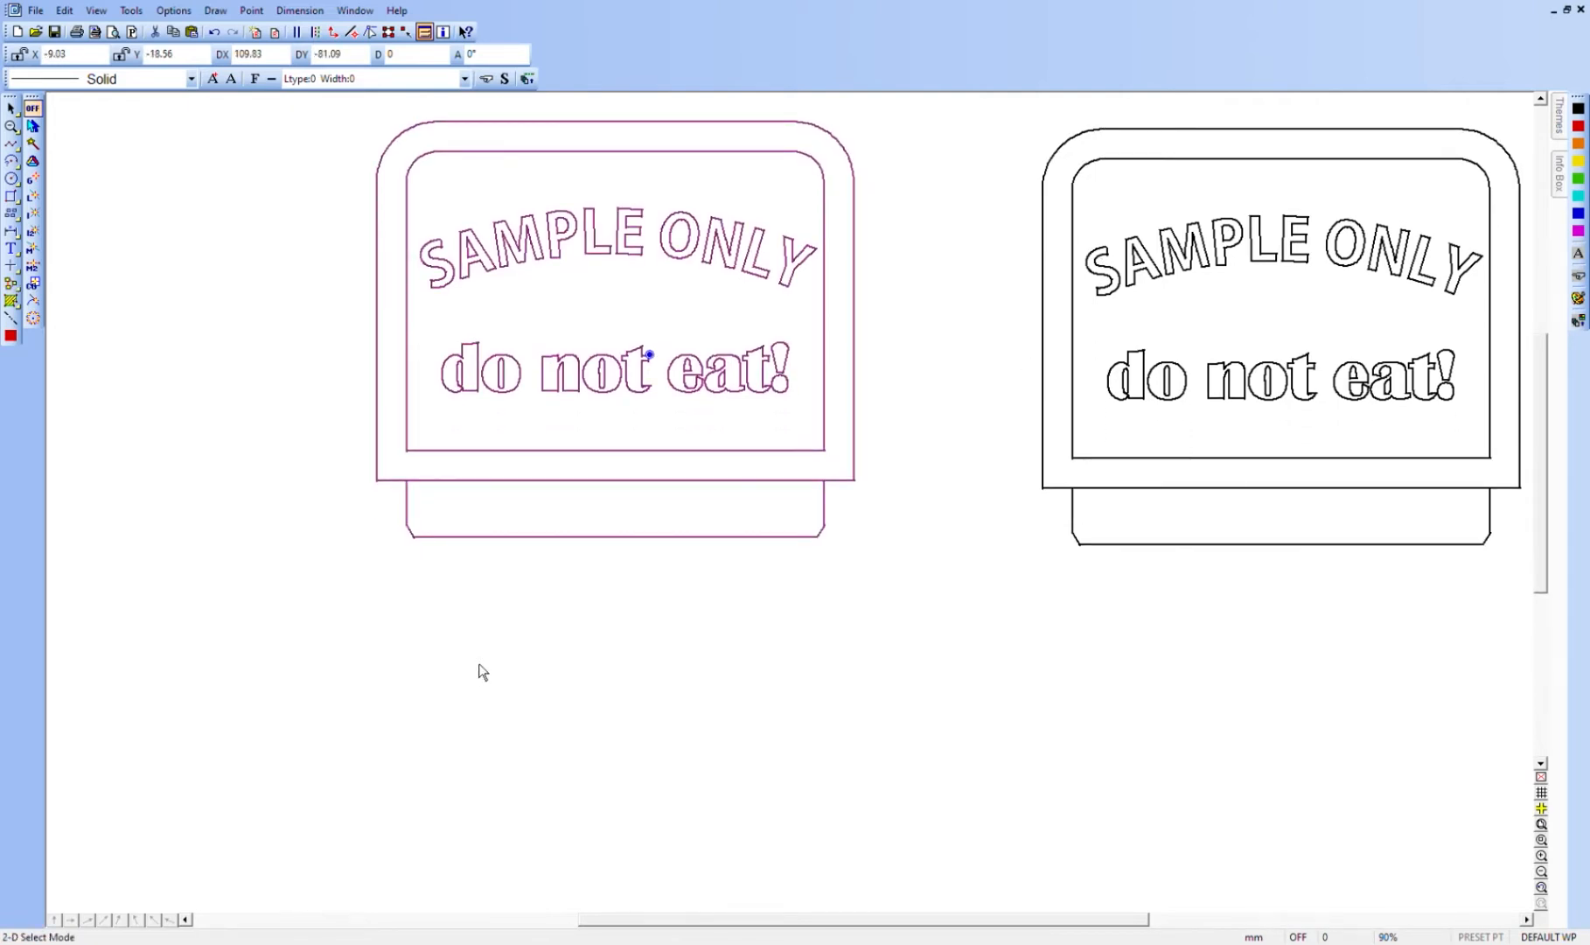
left_click(570, 784)
key("ctrl+v")
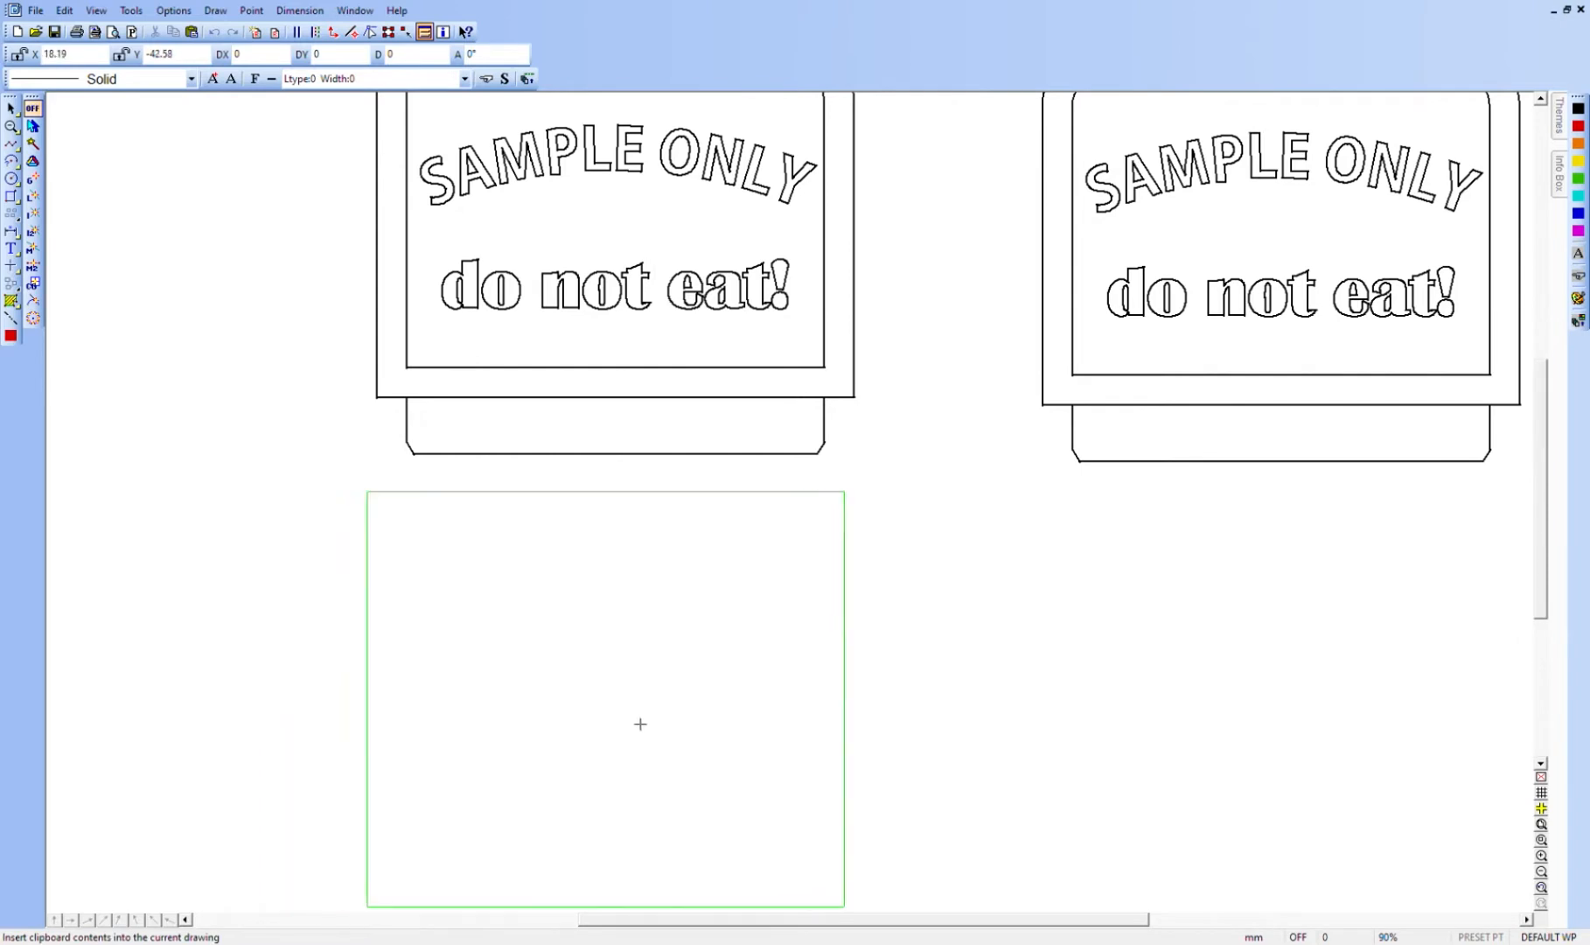
left_click(672, 722)
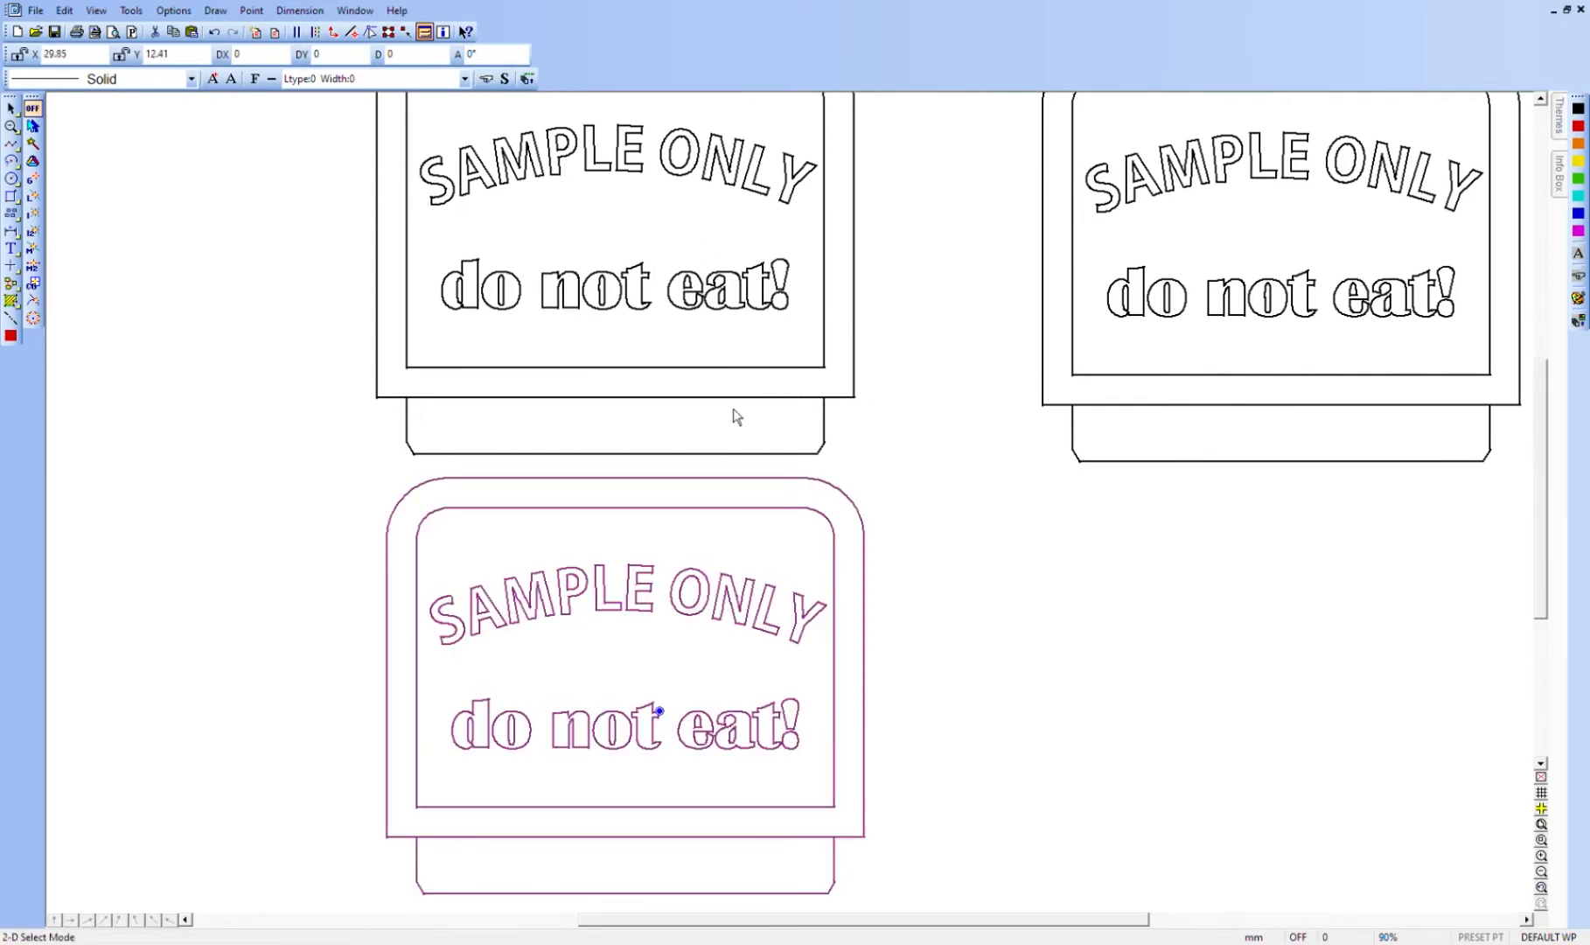
scroll(1140, 672, "up", 1)
left_click(1139, 671)
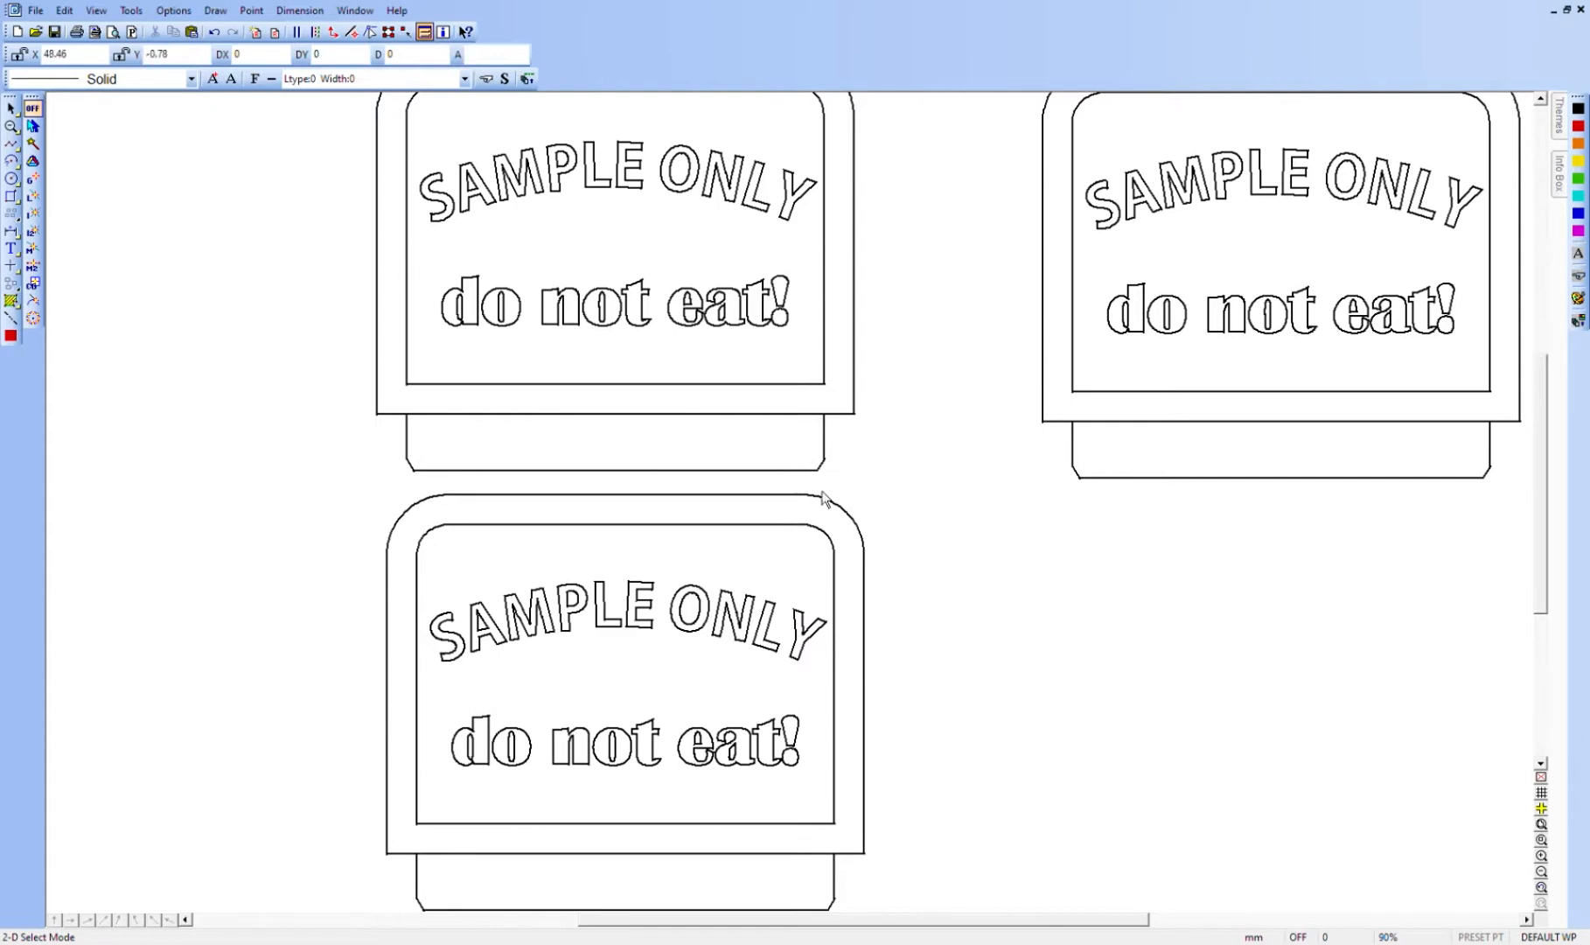
scroll(914, 516, "up", 1)
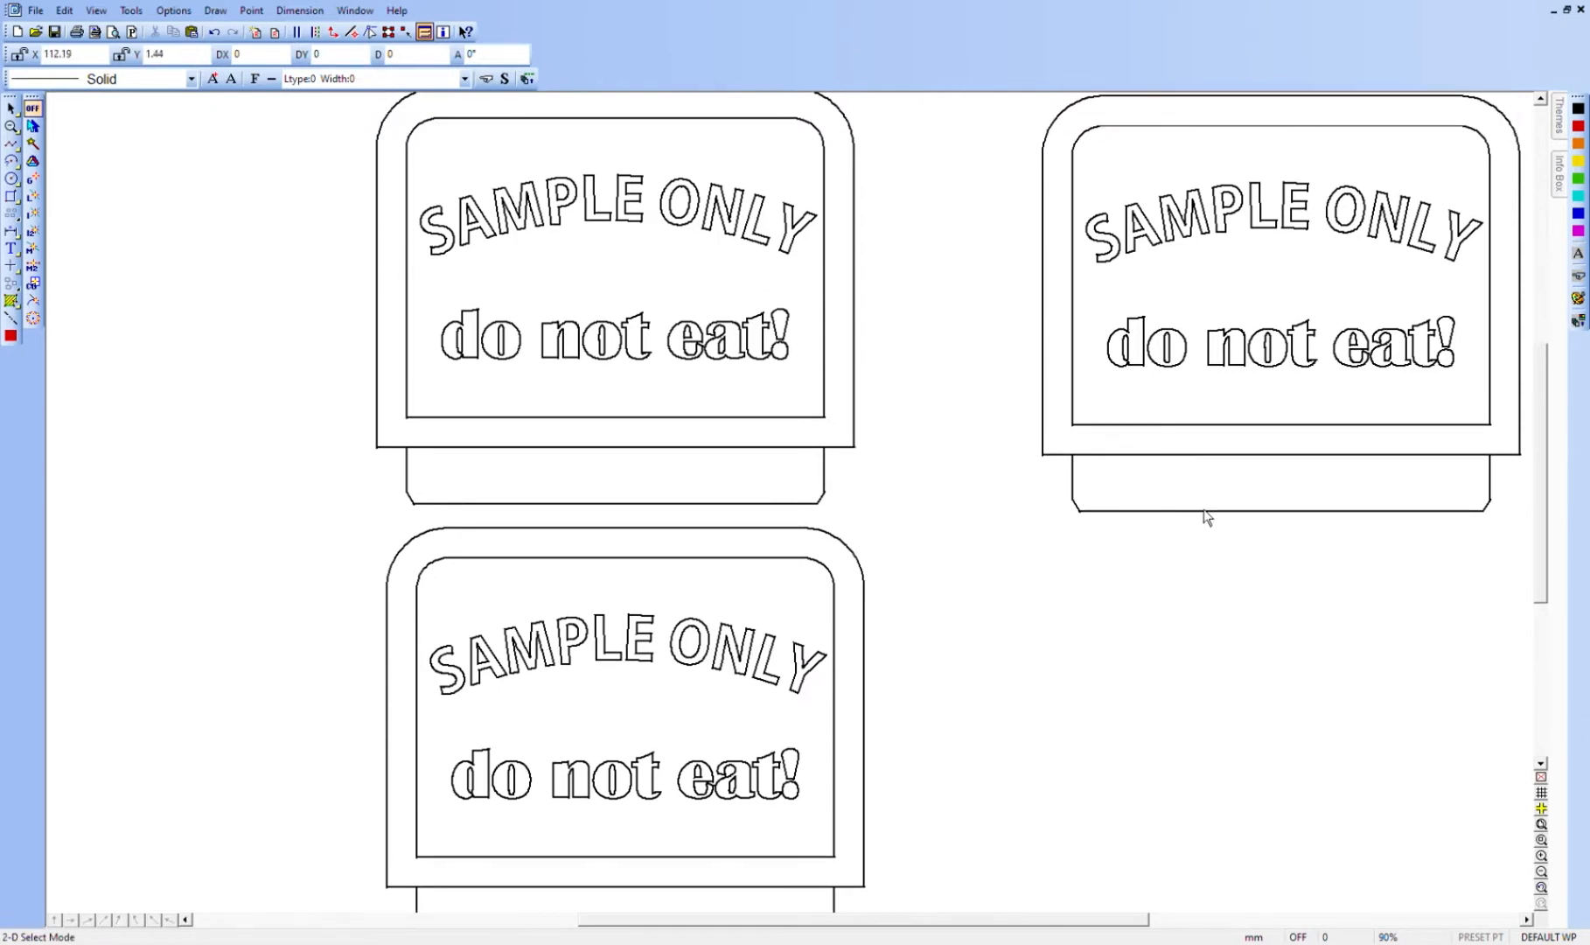
scroll(1056, 528, "up", 5)
left_click(1137, 578)
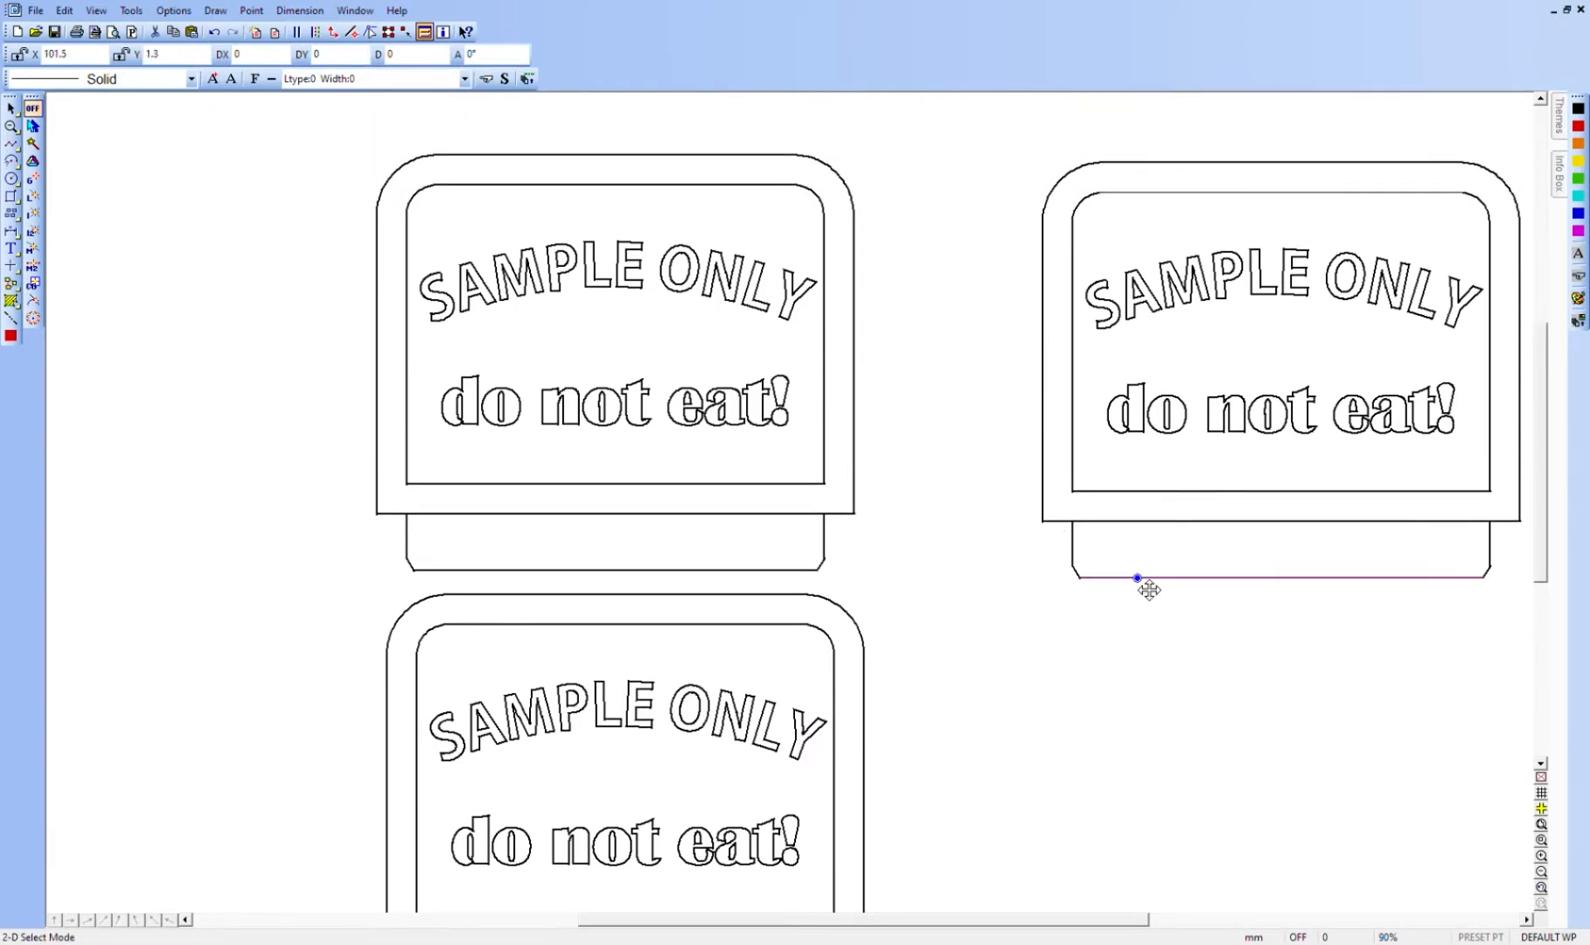
left_click_drag(994, 121, 1535, 632)
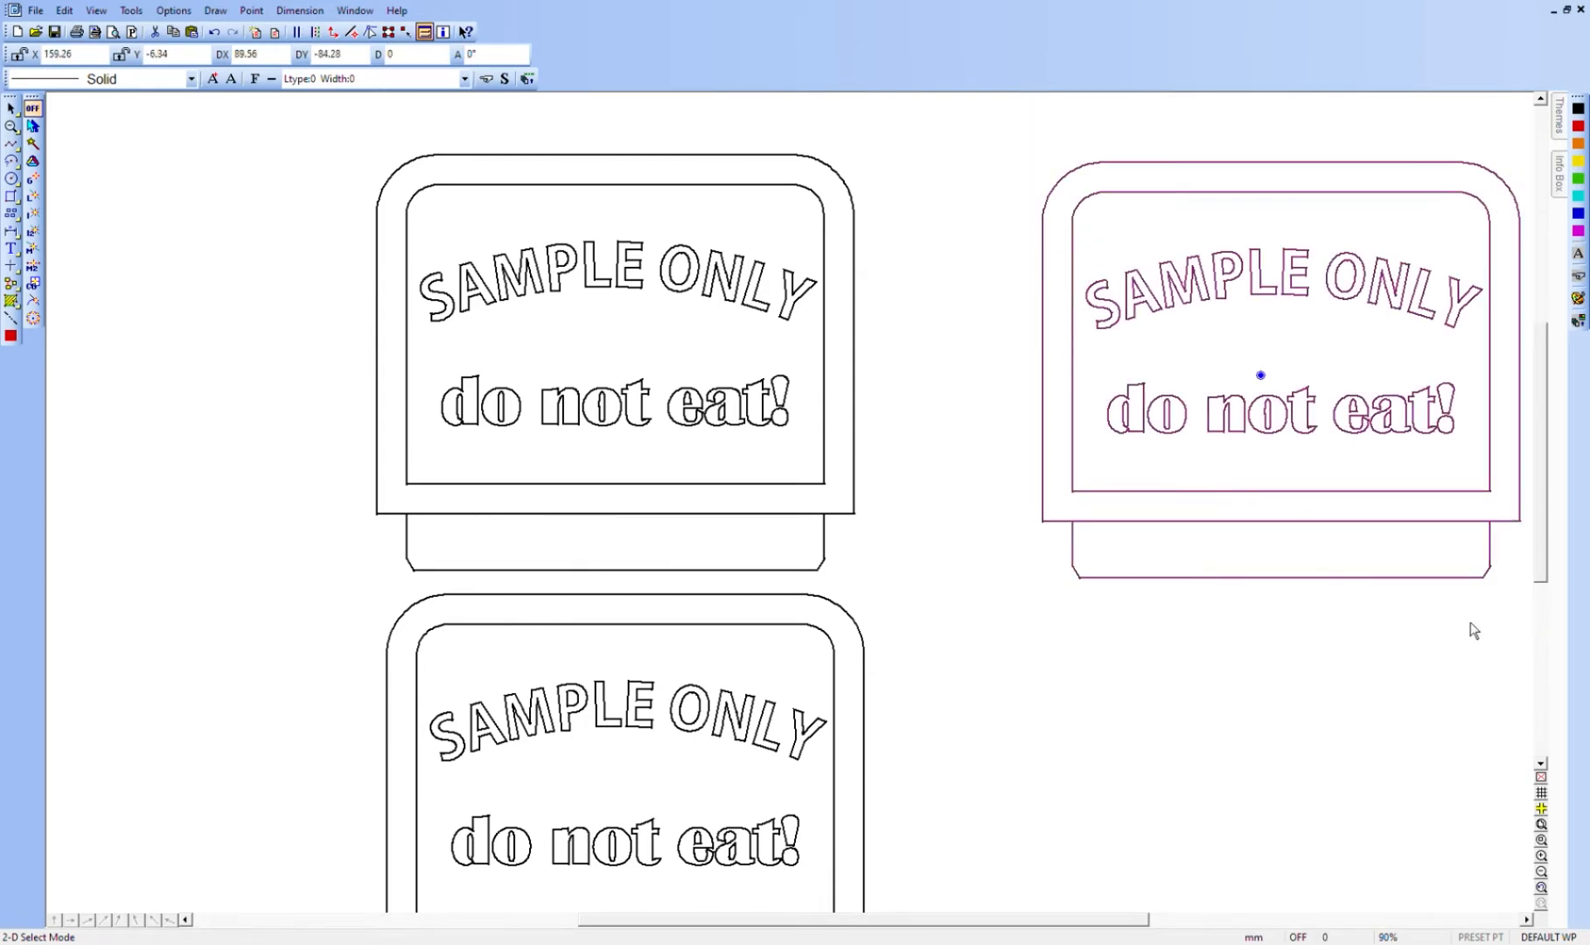
left_click(1203, 656)
left_click(1186, 579)
left_click(1040, 605)
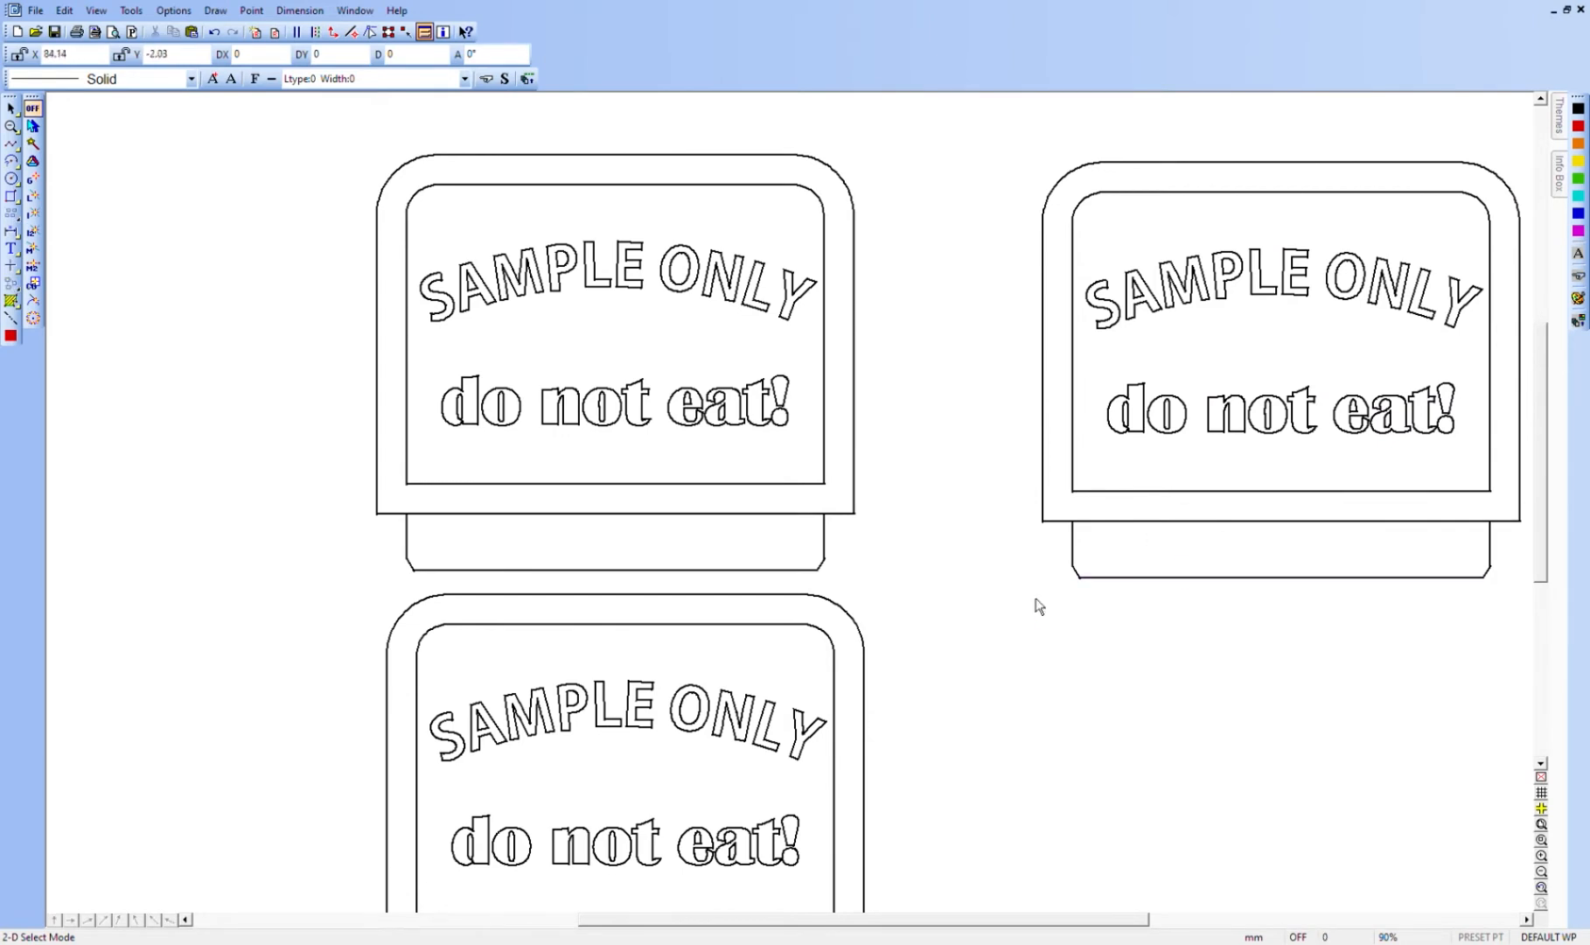
left_click(1141, 579)
left_click(1066, 542)
left_click(1172, 308)
left_click(1246, 287)
left_click(1263, 275)
left_click(1284, 289)
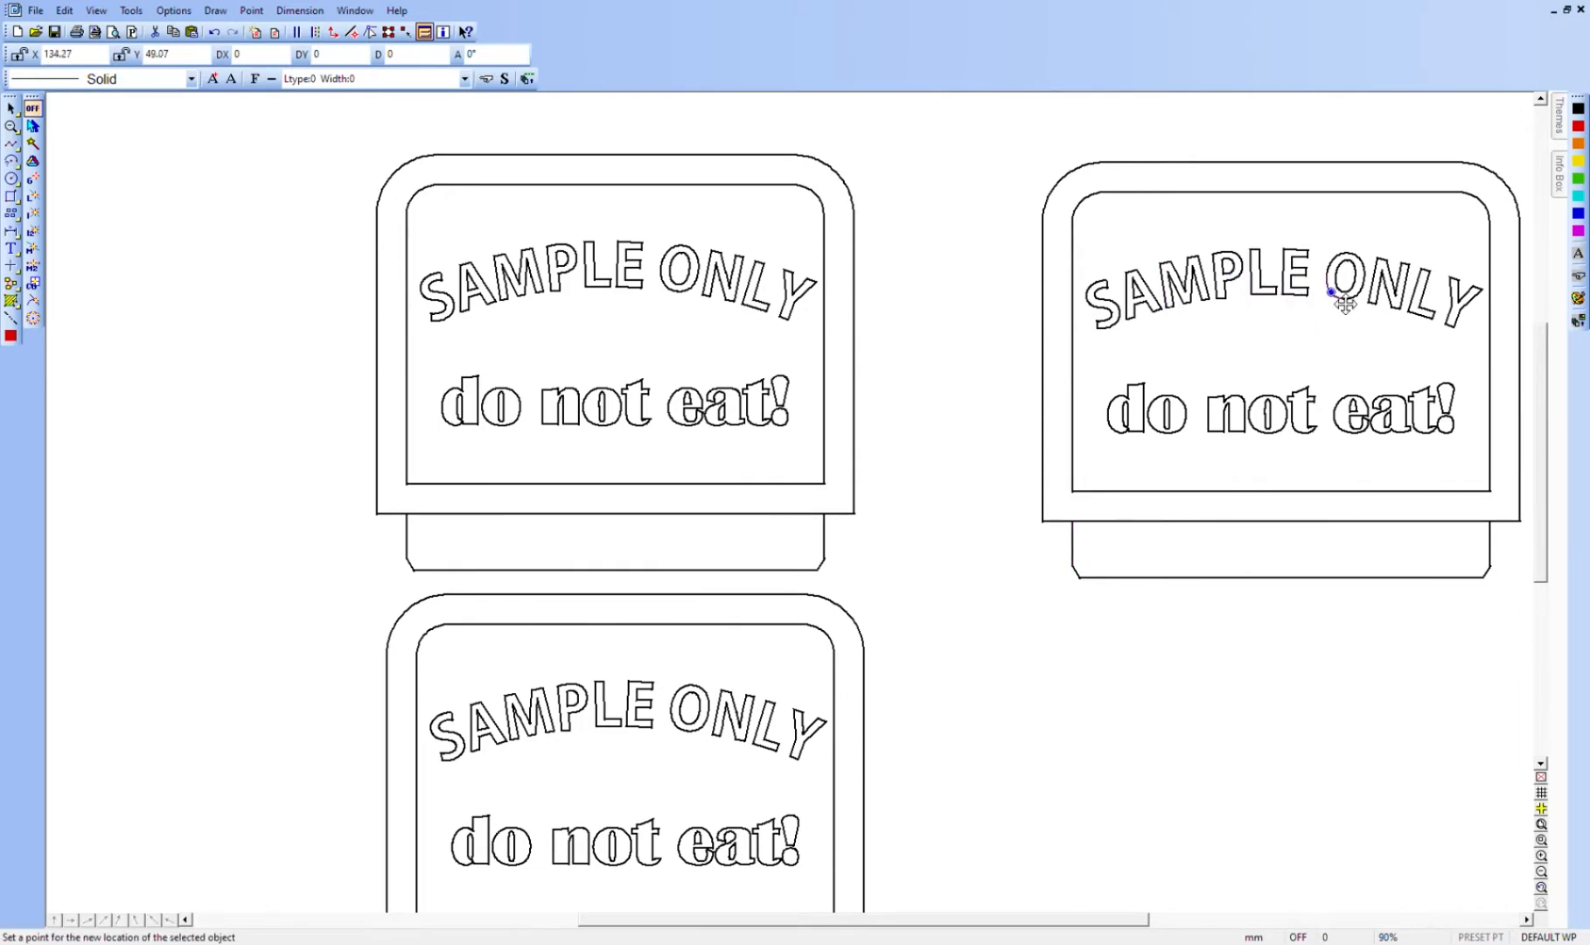
left_click(1375, 300)
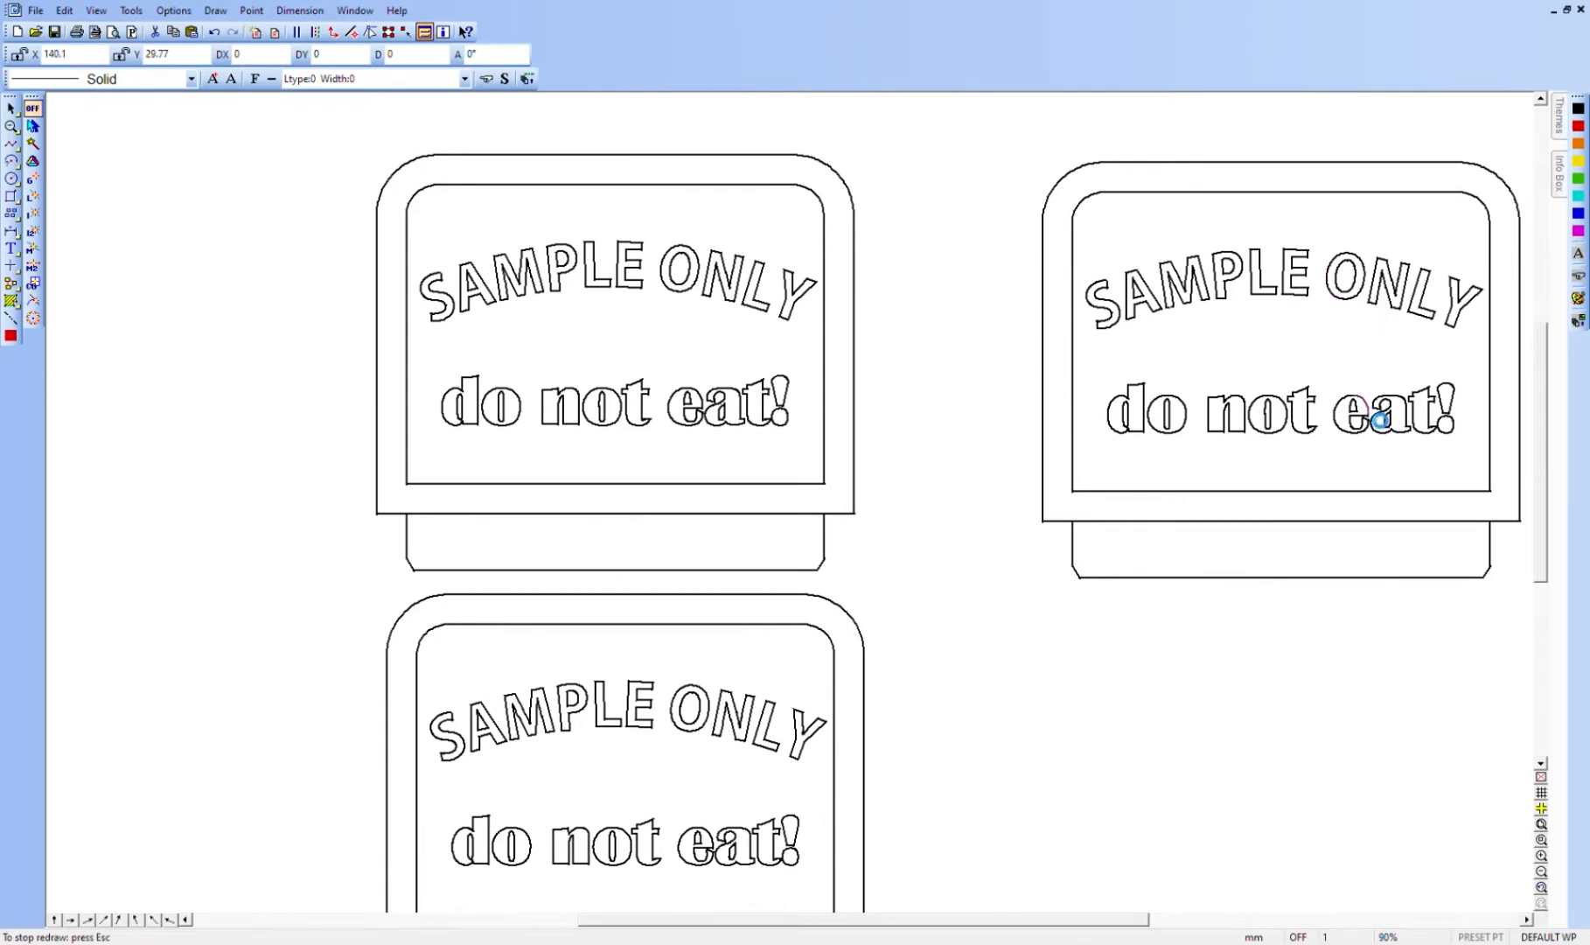
left_click(1186, 373)
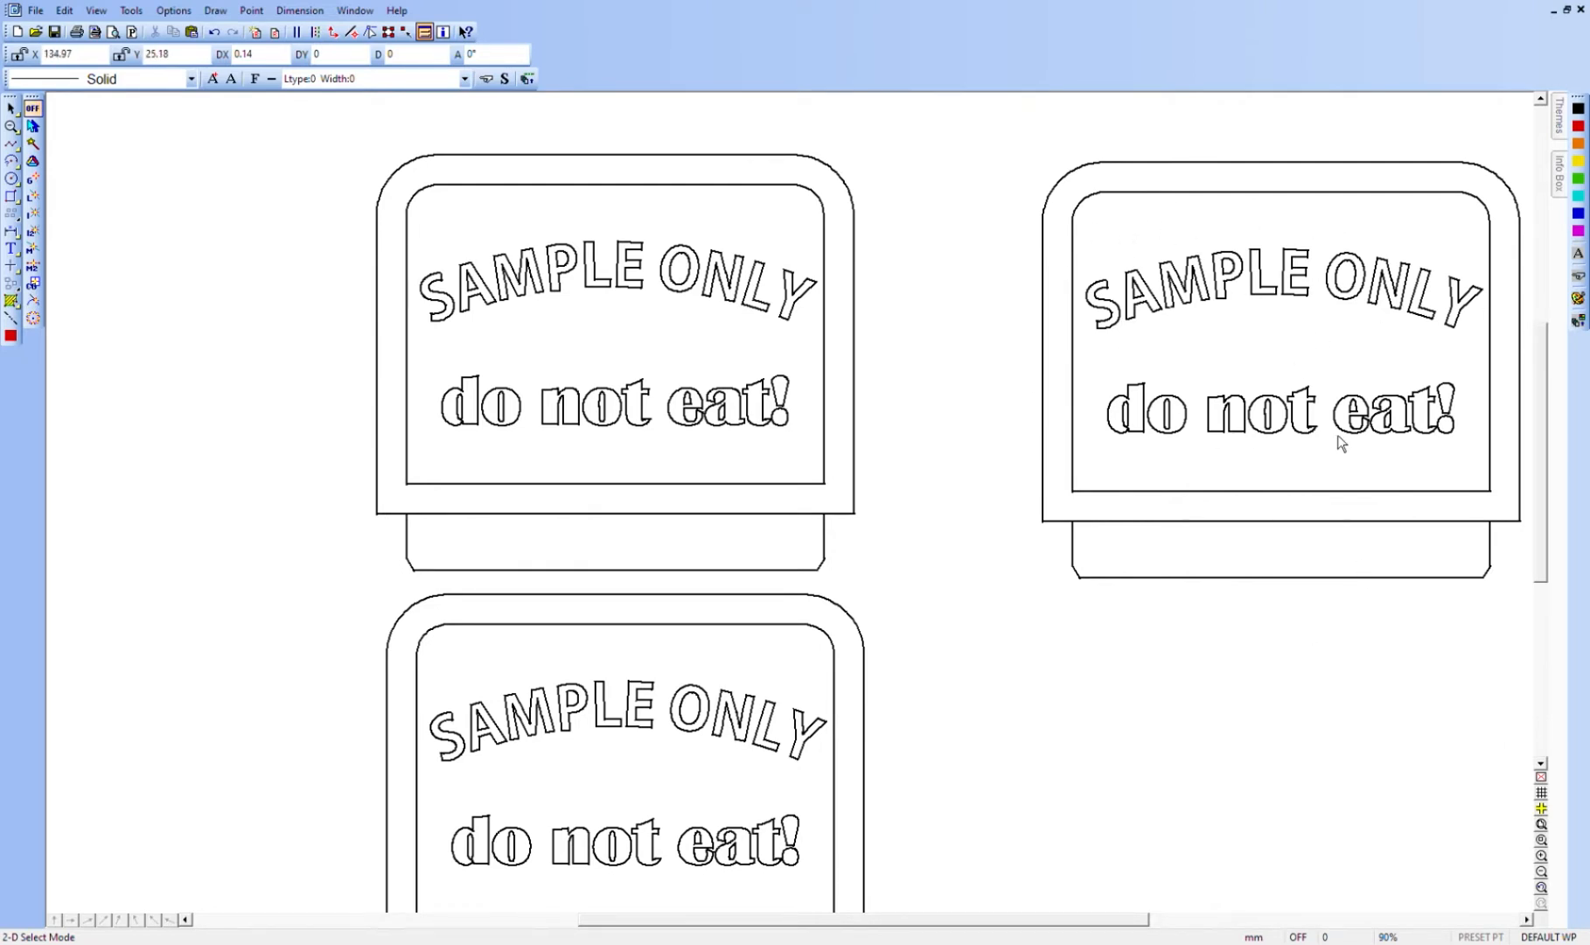
- Delete the inner frame, all lettering and the bottom tab from the right-hand sign, keeping only its outer outline and base line
mouse_move(1067, 190)
left_mouse_down()
mouse_move(1301, 240)
mouse_move(1499, 504)
left_mouse_up()
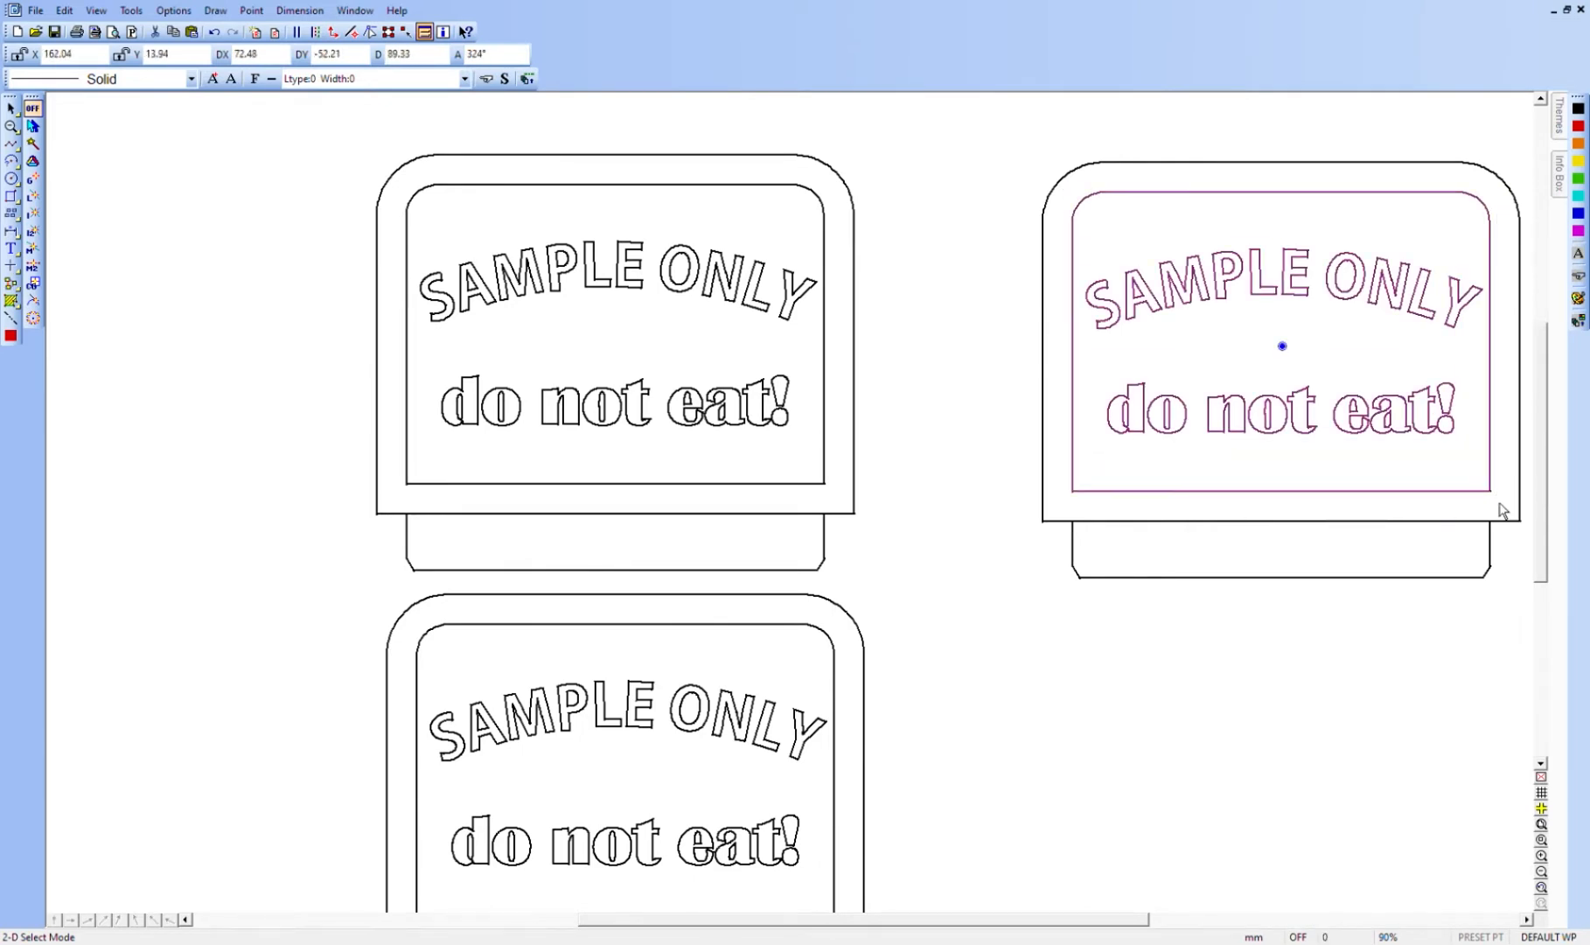
key("Delete")
left_click(1072, 564)
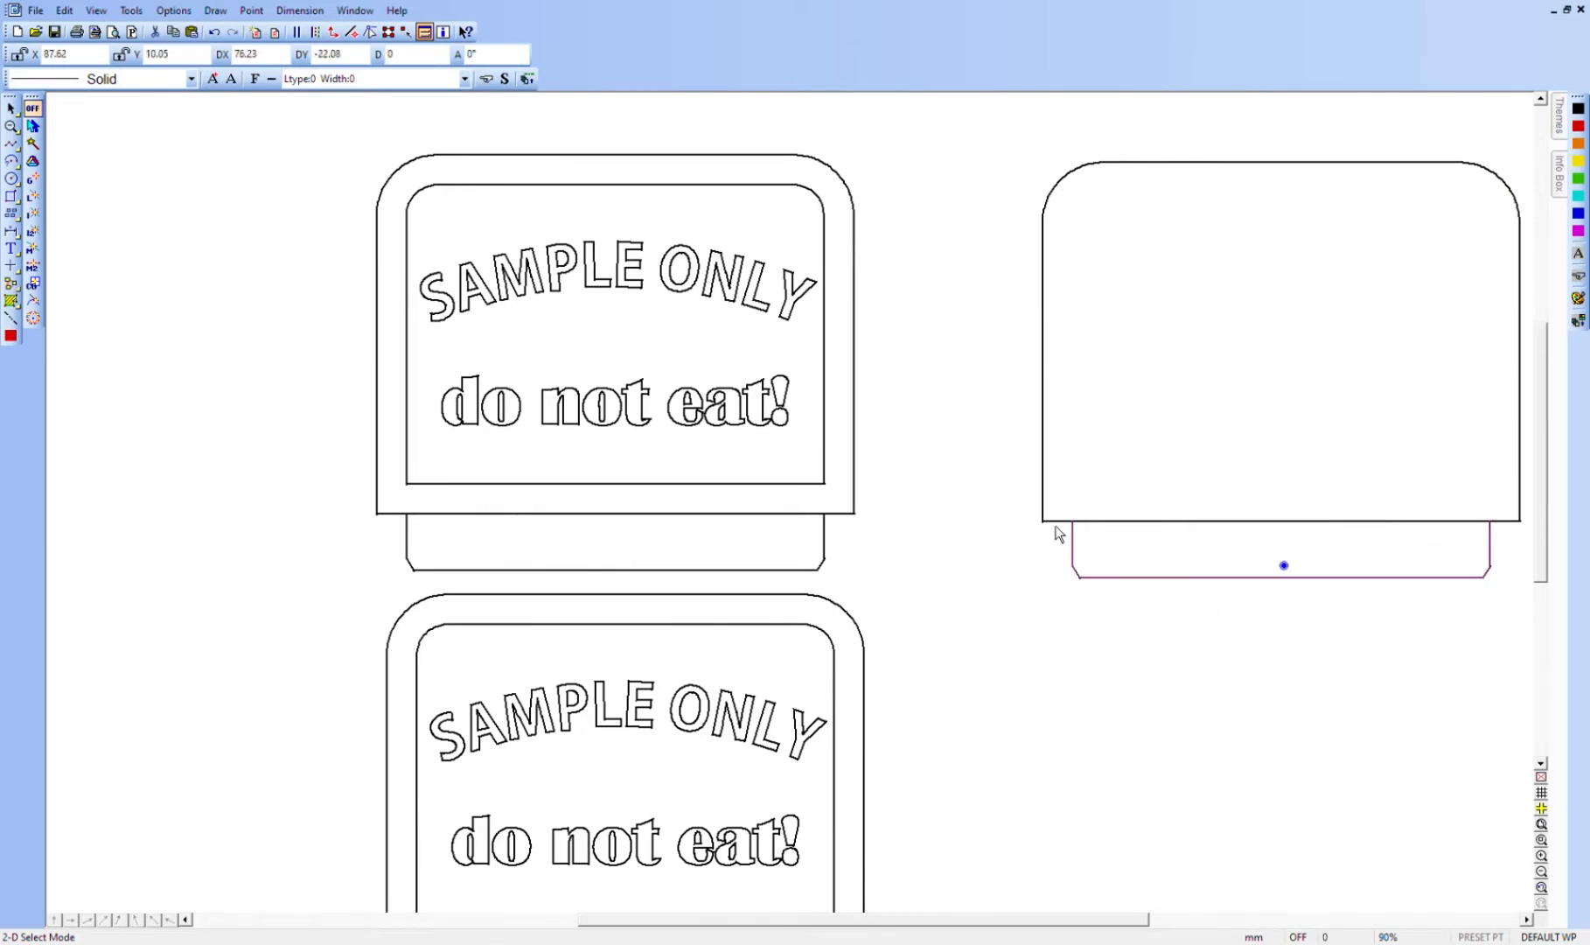
left_click_drag(1062, 499, 1501, 616)
key("Delete")
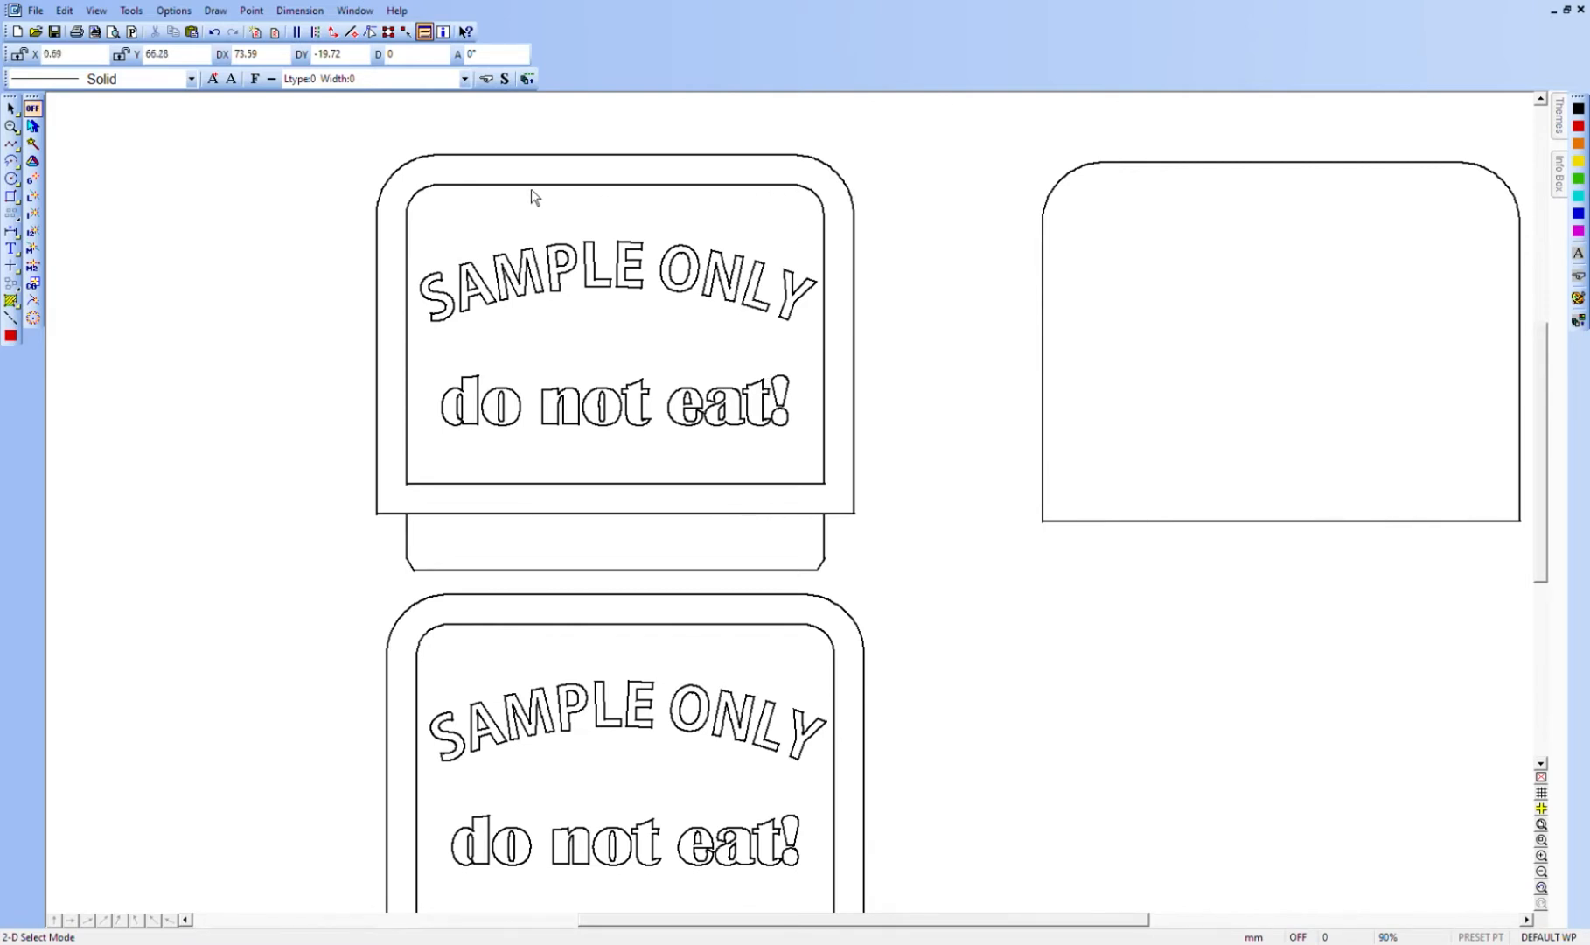
- Delete the inner rounded frame and the SAMPLE ONLY lettering from the upper left sign
left_click(462, 187)
key("Delete")
left_click(801, 187)
key("Delete")
left_click(823, 243)
key("Delete")
left_click(814, 484)
key("Delete")
left_click(408, 462)
key("Delete")
left_click(418, 202)
key("Delete")
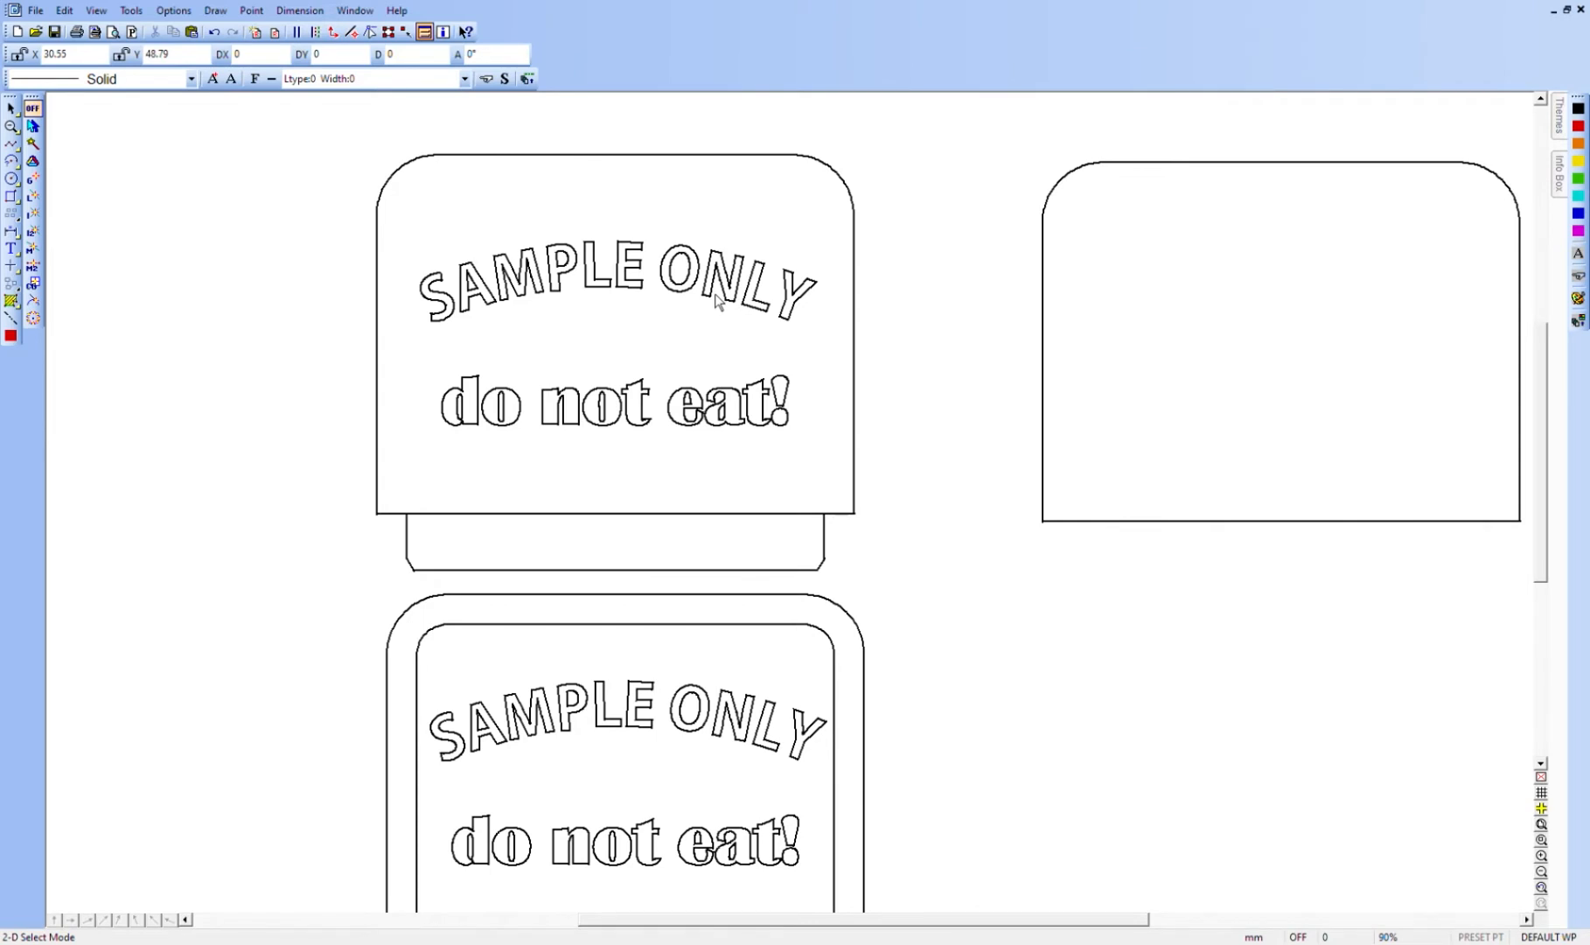
left_click_drag(430, 240, 829, 352)
key("Delete")
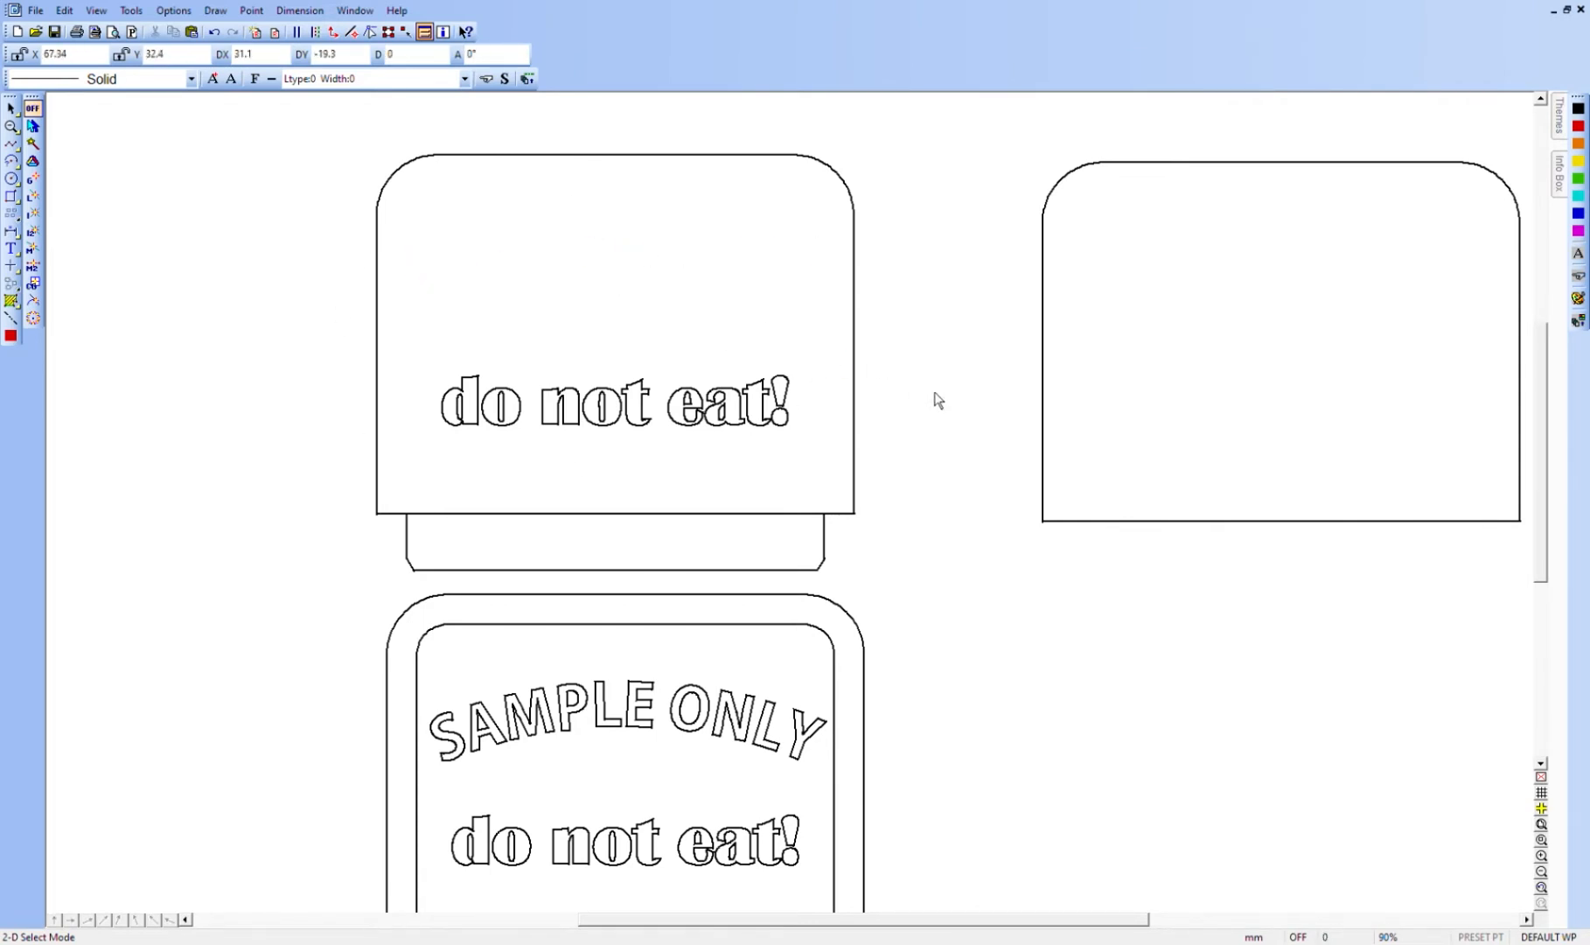
- Delete the horizontal line separating the upper left sign's body from its bottom tab
scroll(924, 402, "down", 1)
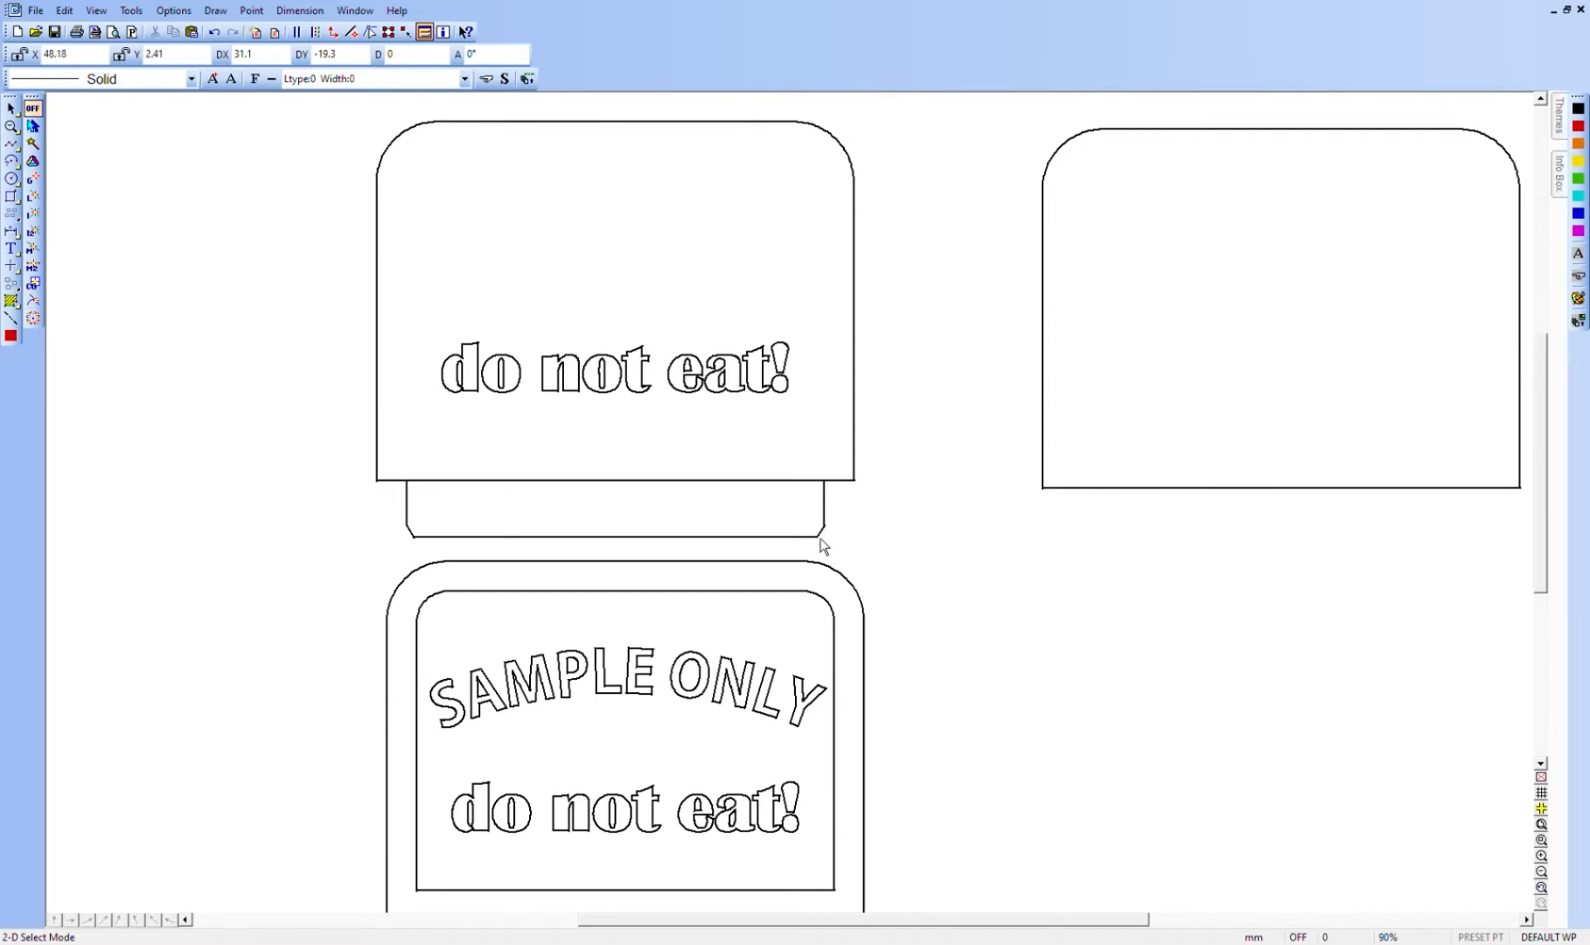
left_click(595, 484)
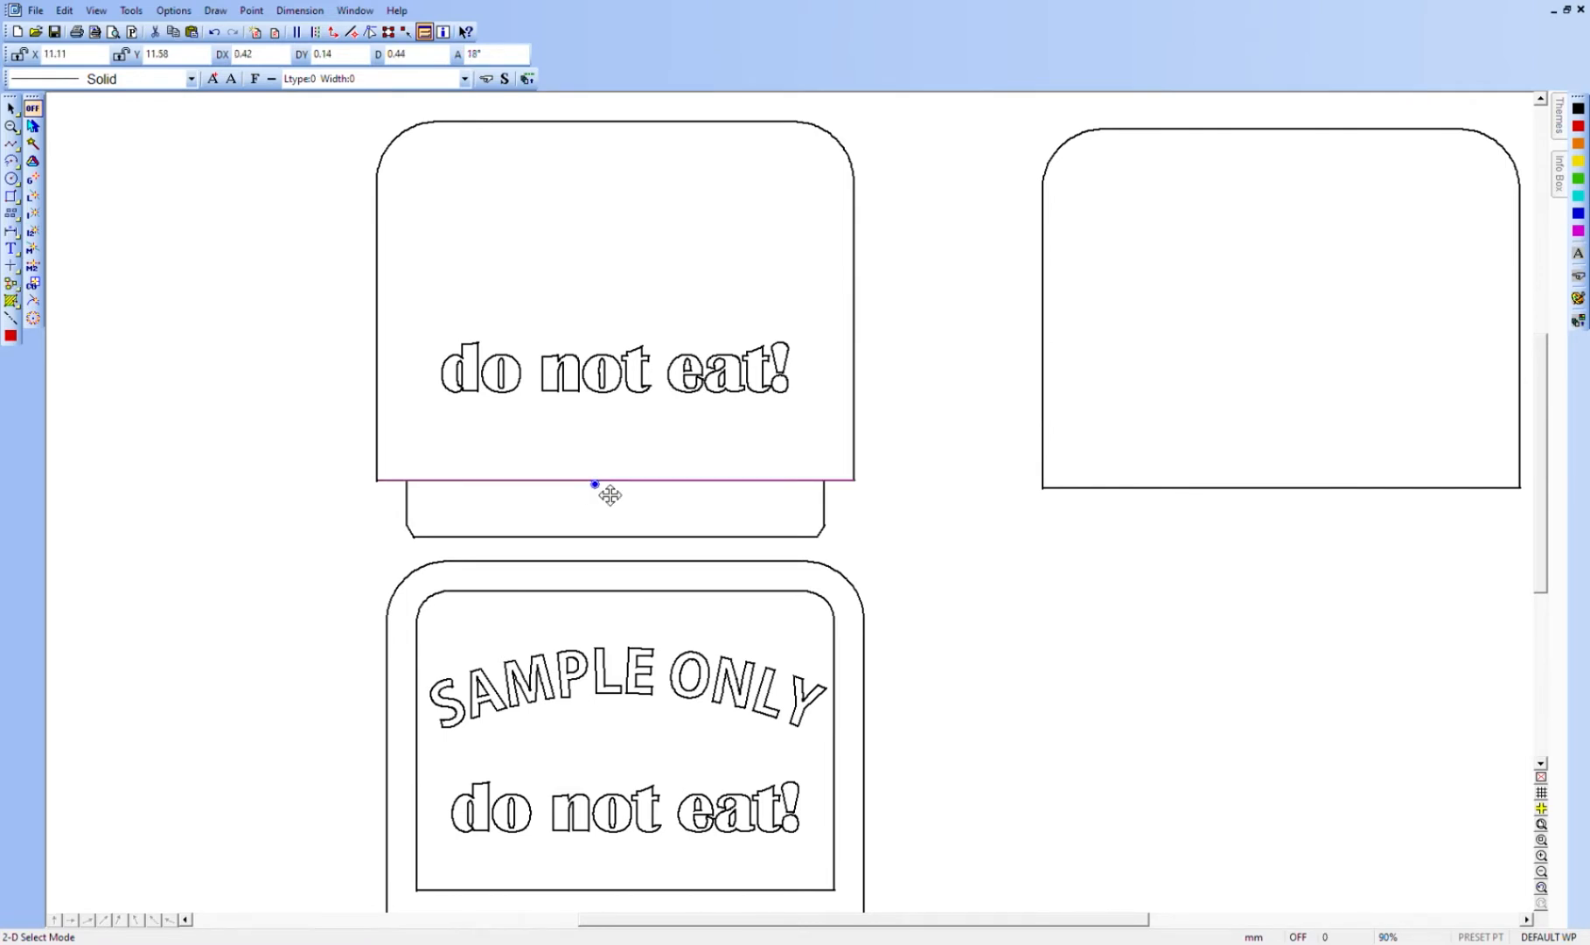
key("Delete")
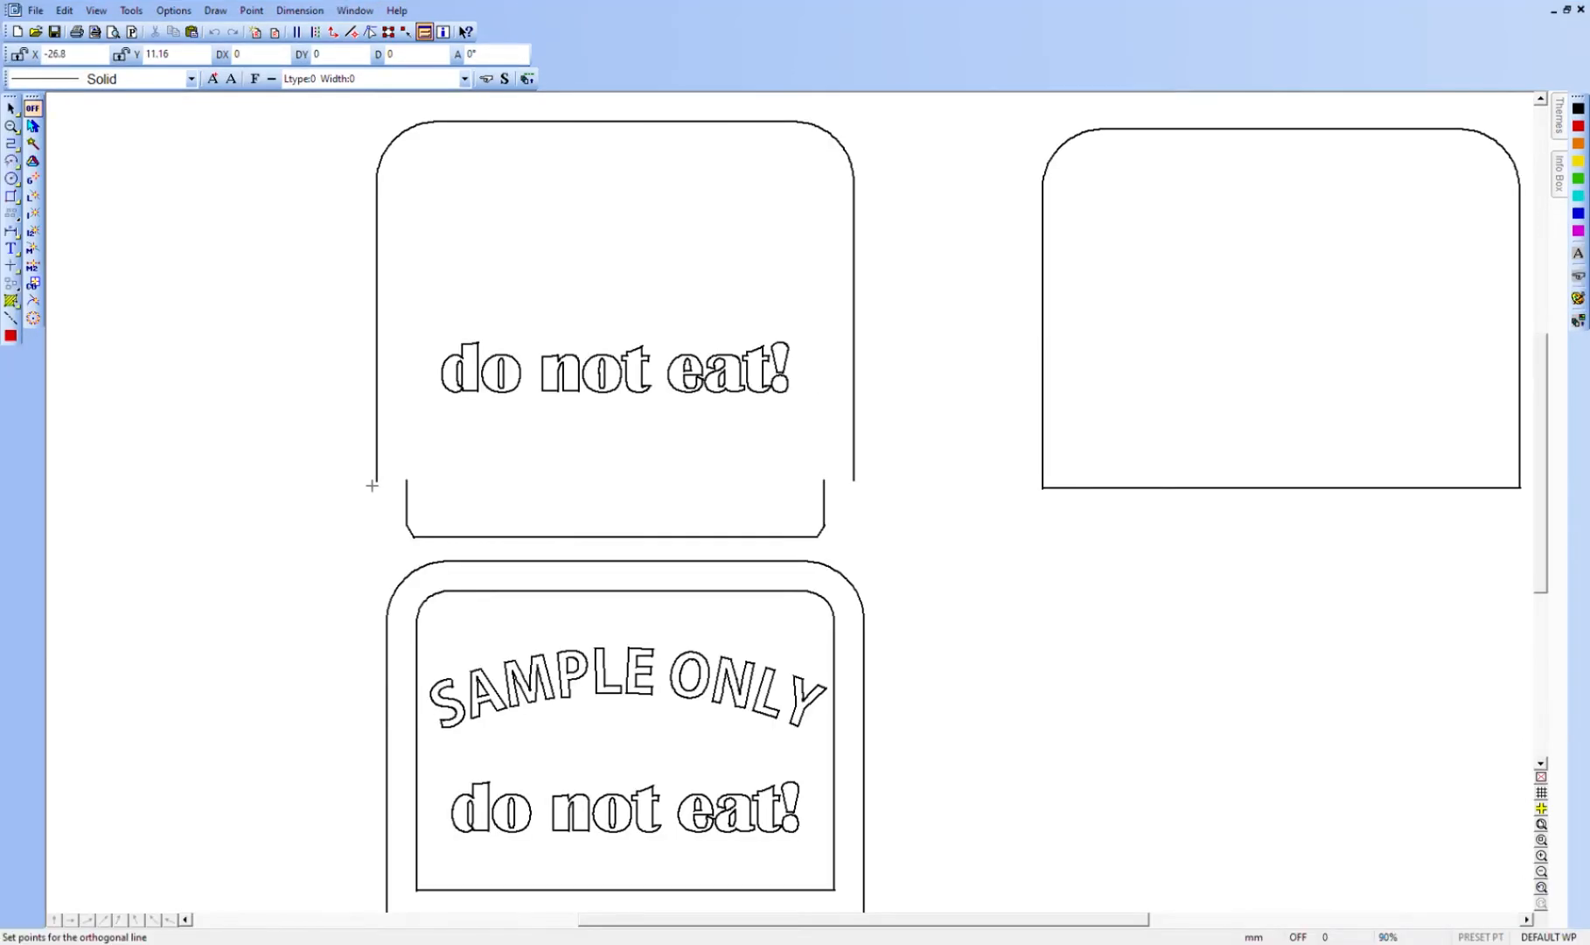
- Draw a short horizontal line from the lower end of the upper left sign's left side to its bottom tab
left_click(377, 480)
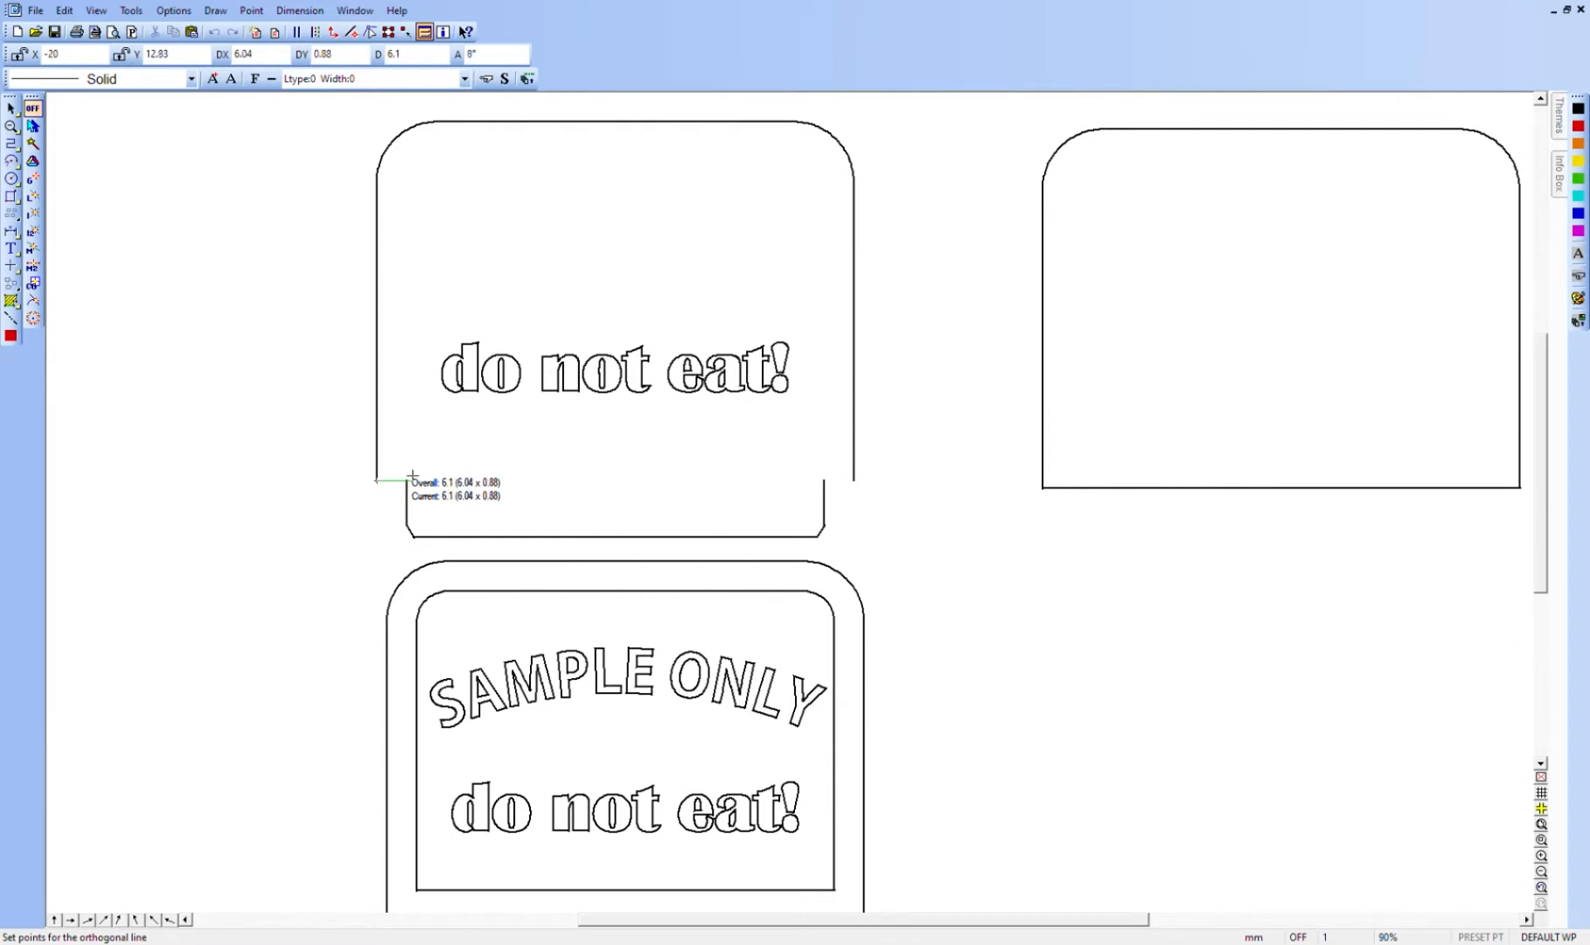
left_click(413, 478)
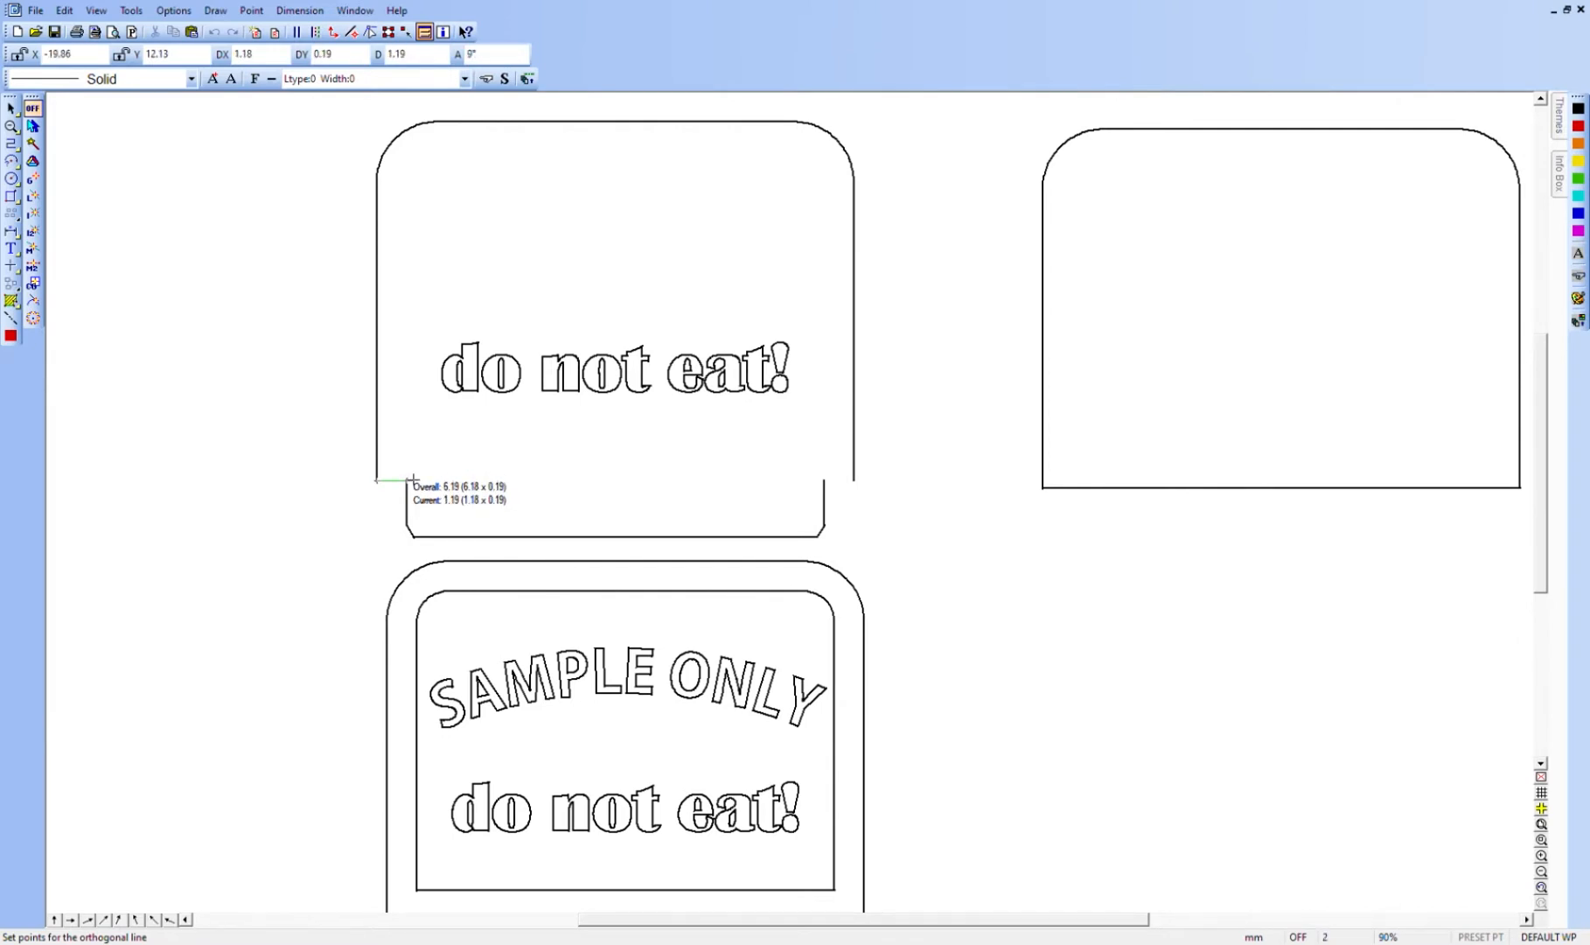
key("Return")
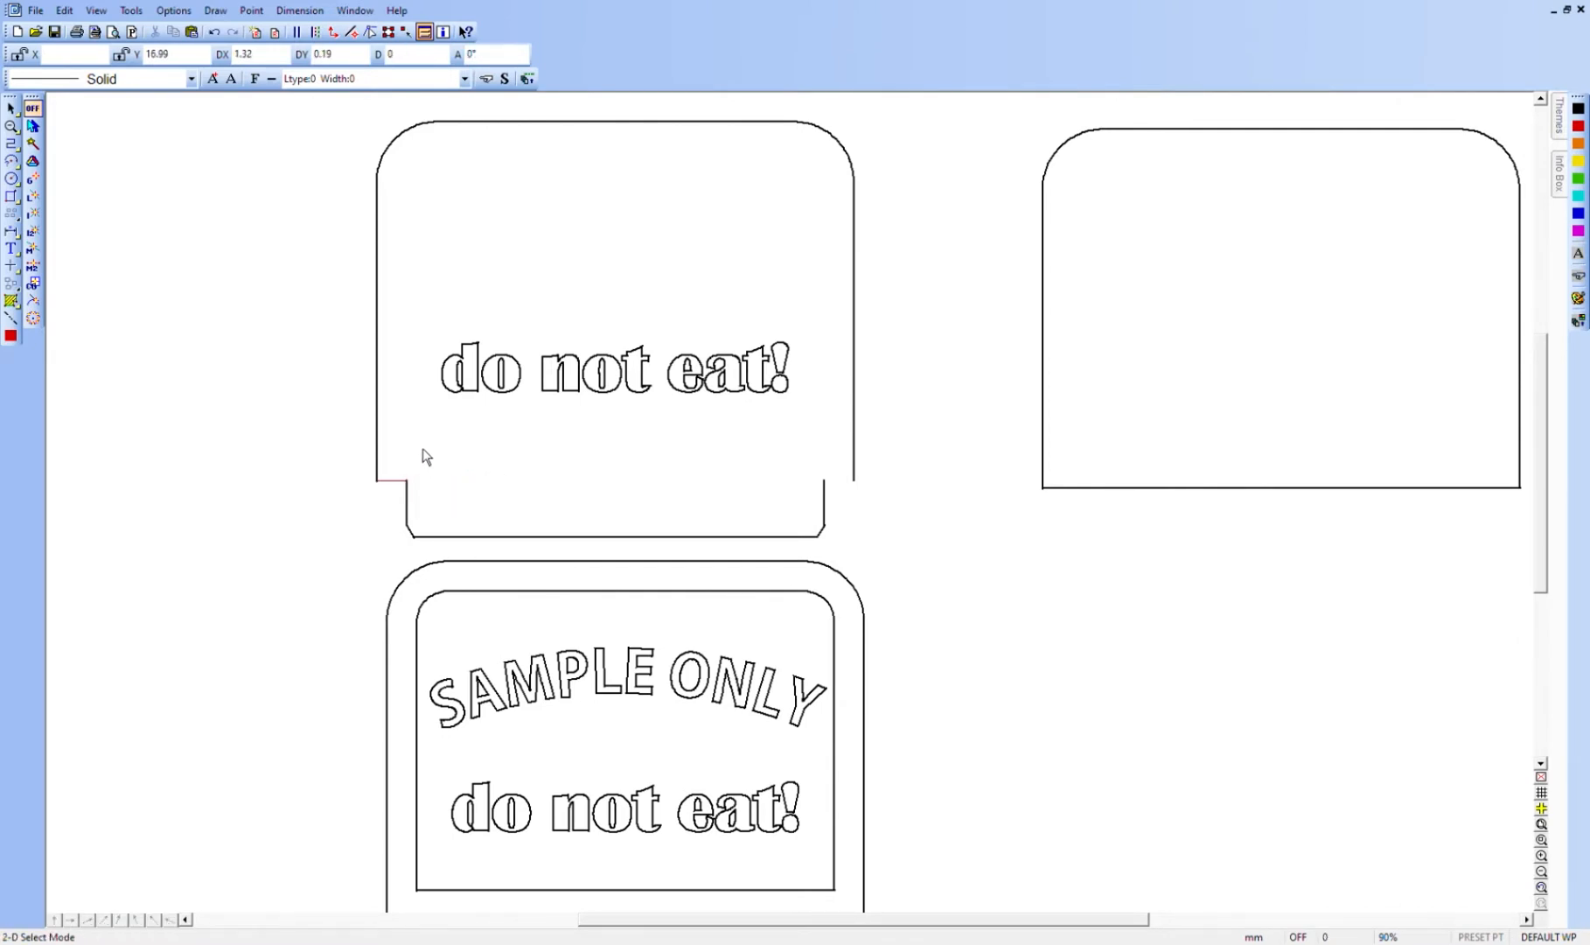
- Set the drawing colour to black and draw the matching short horizontal line between the bottom tab and the sign's right side
left_click_drag(355, 456, 474, 509)
left_click(451, 466)
left_click(1578, 108)
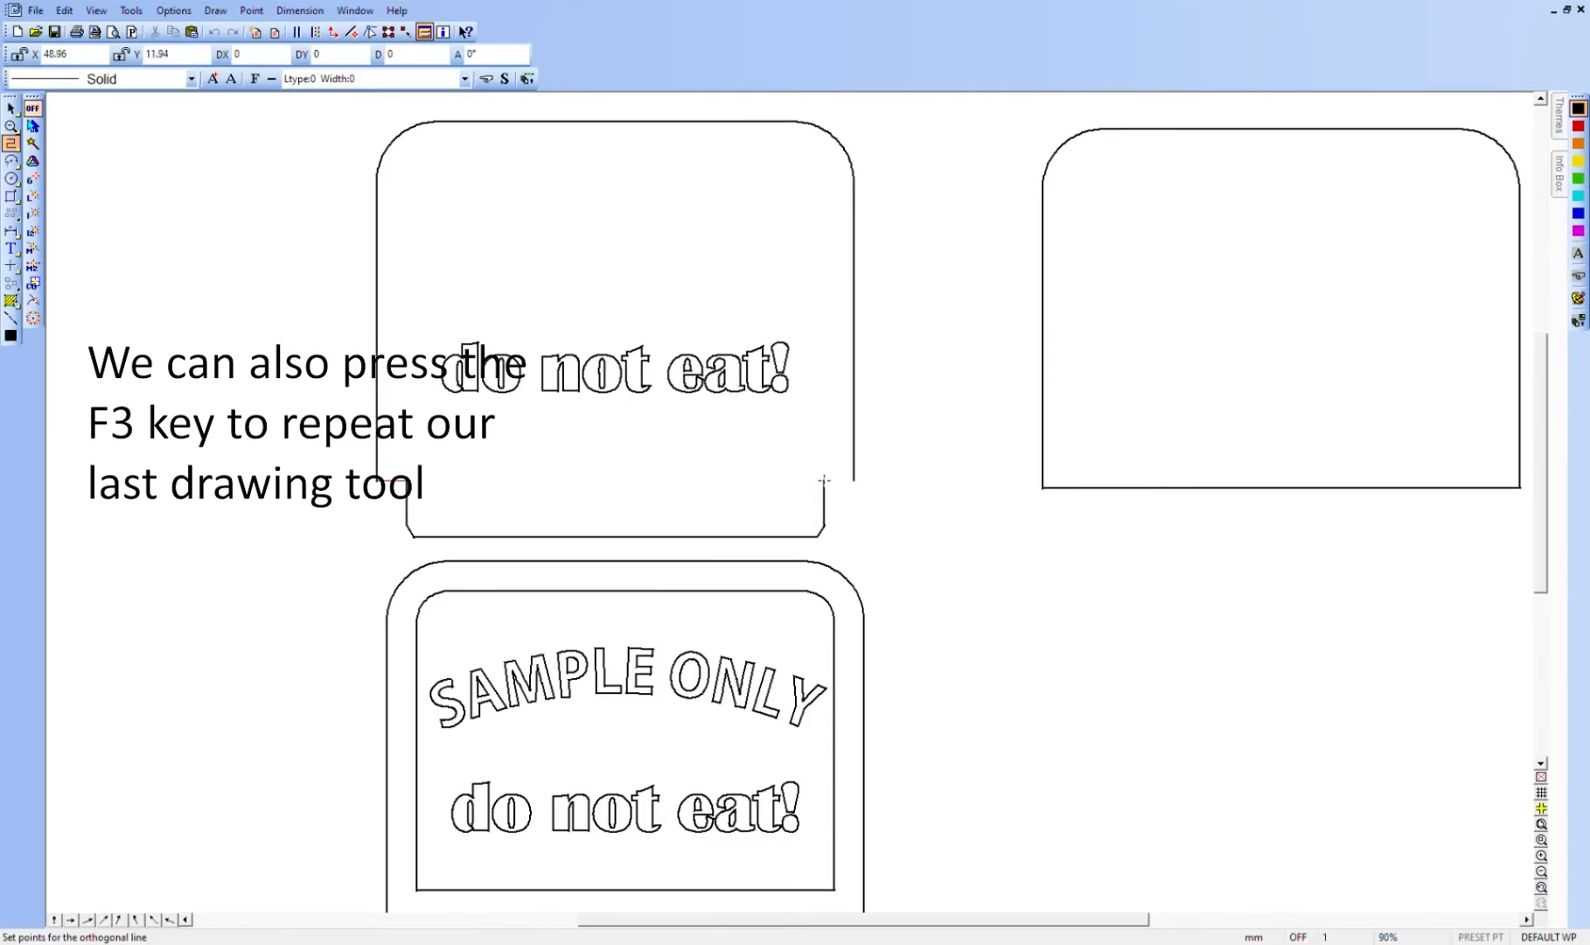
left_click(823, 480)
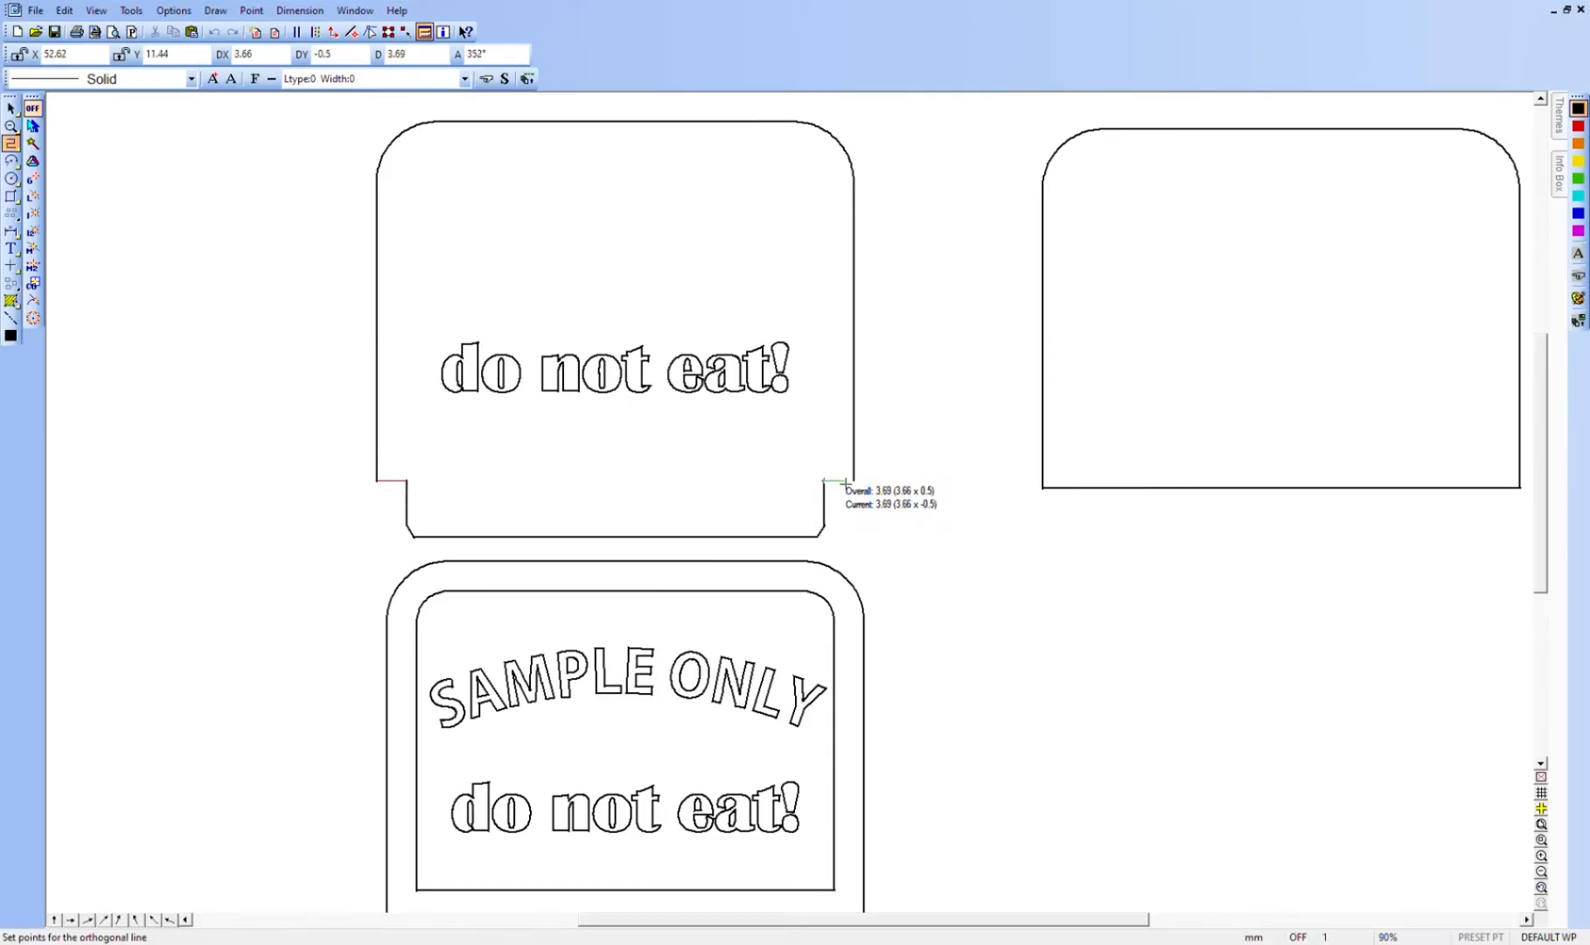
left_click(854, 480)
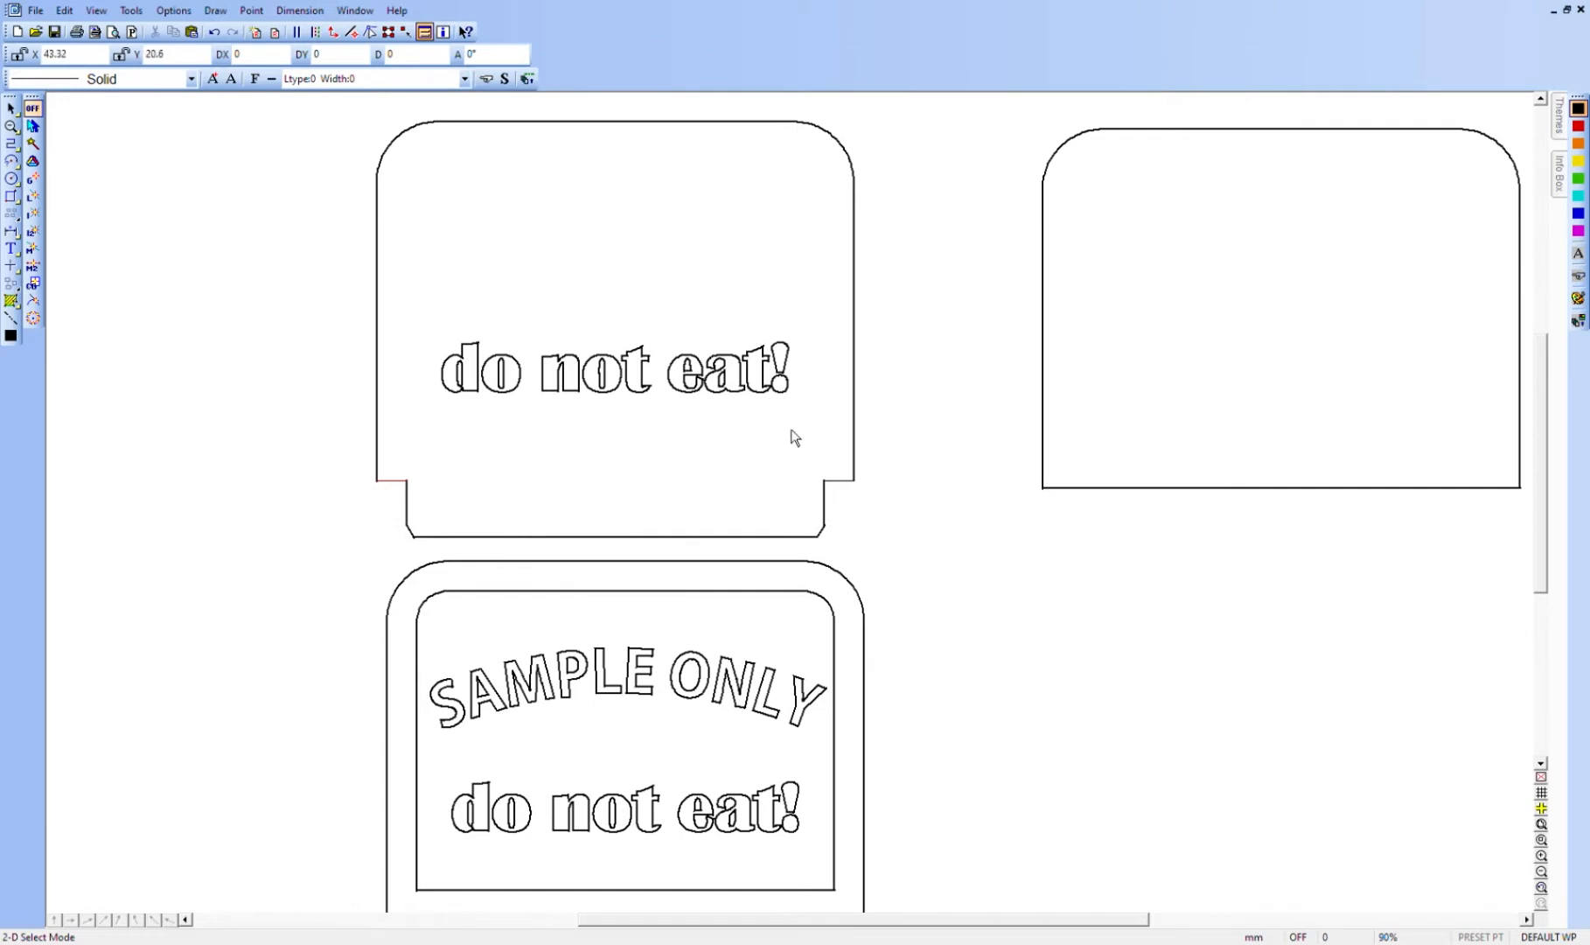
- Start trimming the lines that meet at the lower right corner of the upper left sign's bottom tab
scroll(836, 538, "down", 2)
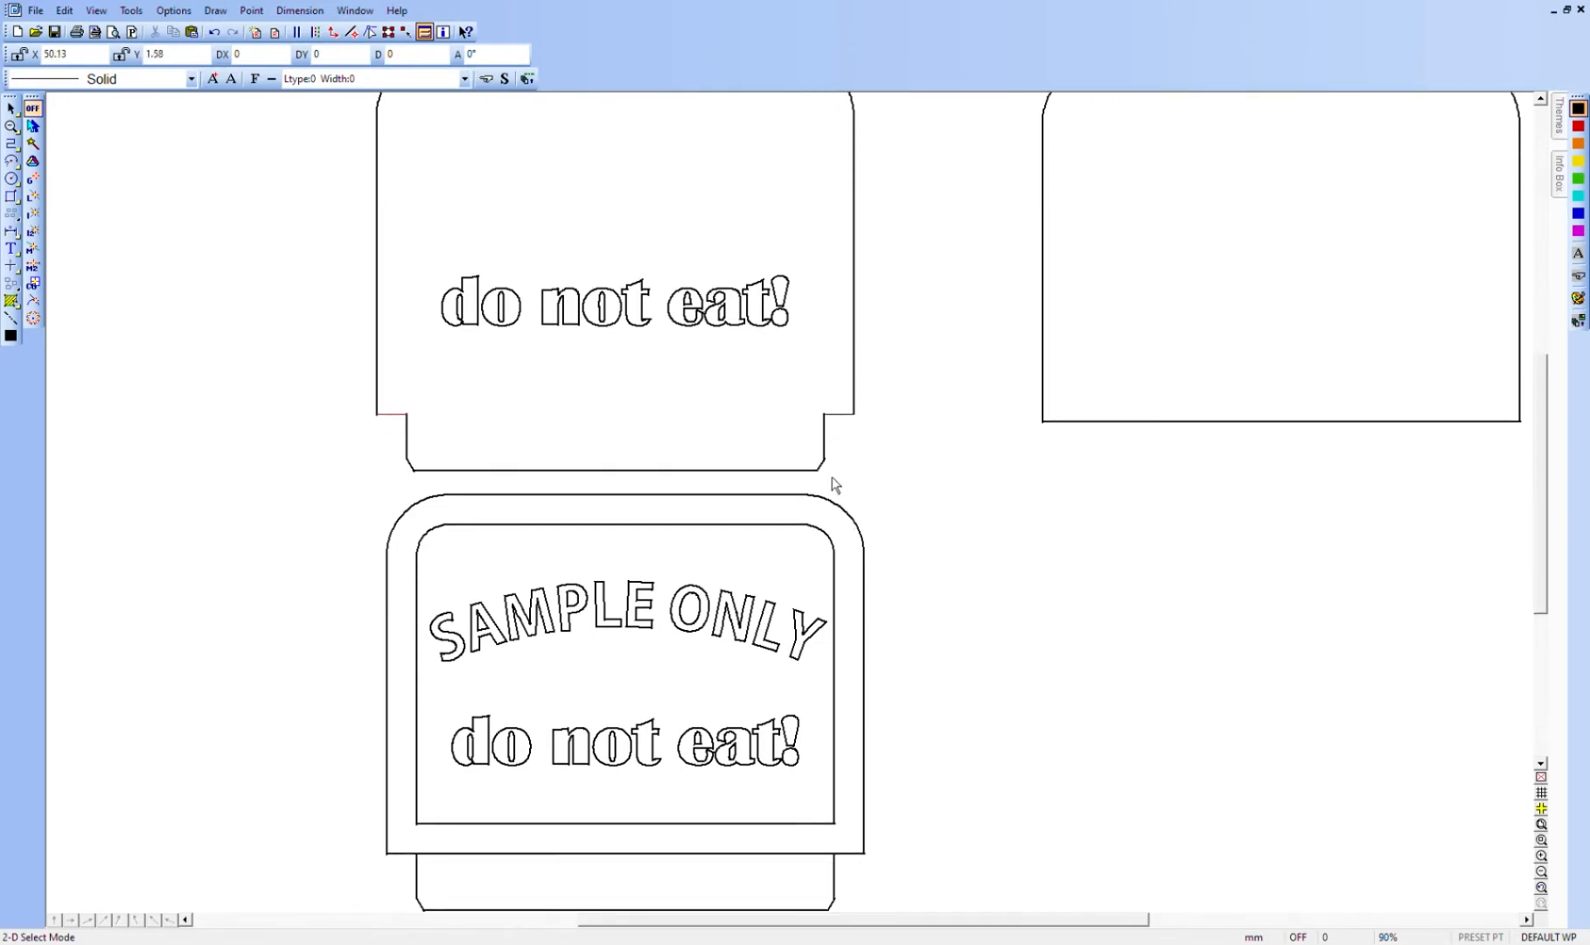
key("z")
left_click(812, 447)
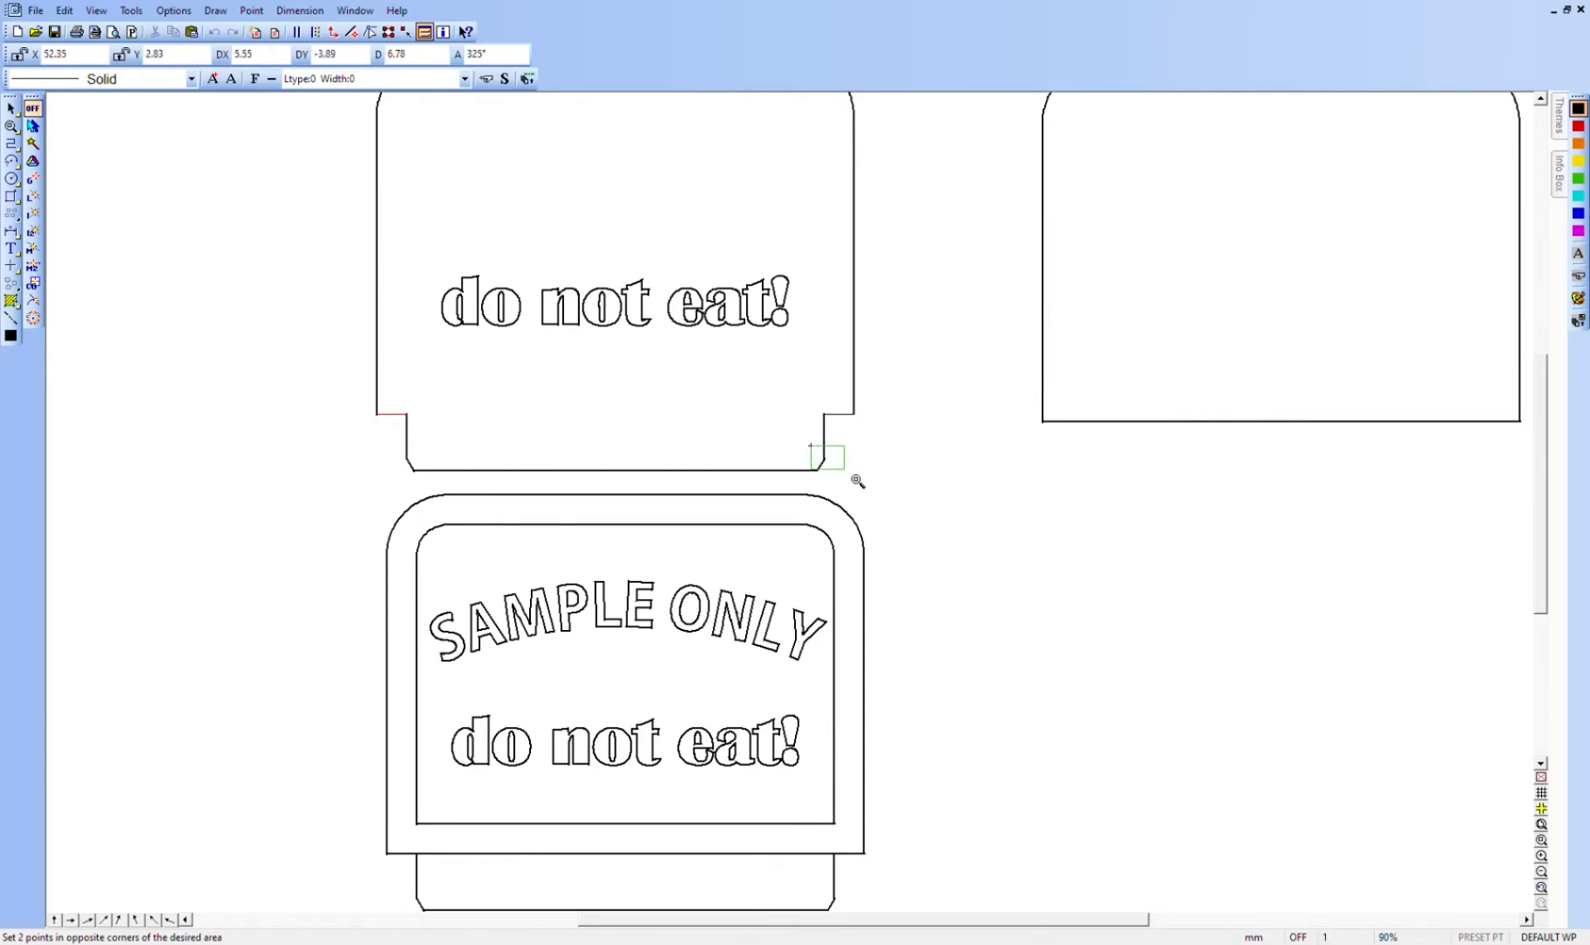
left_click(842, 477)
left_click(11, 265)
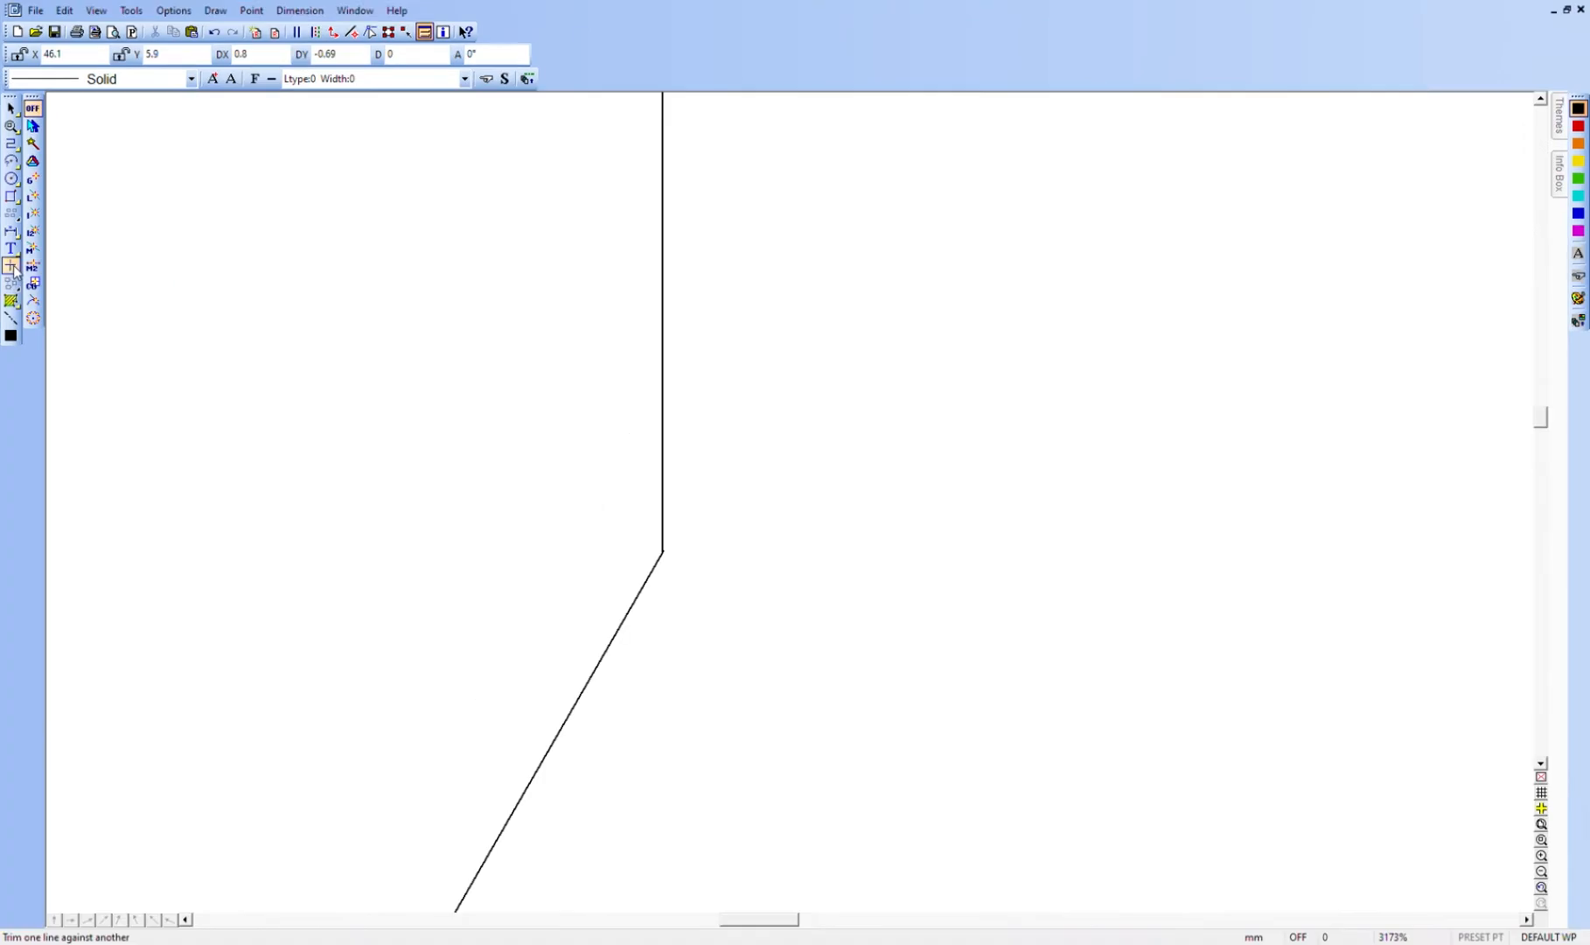
left_click(12, 268)
left_click(35, 300)
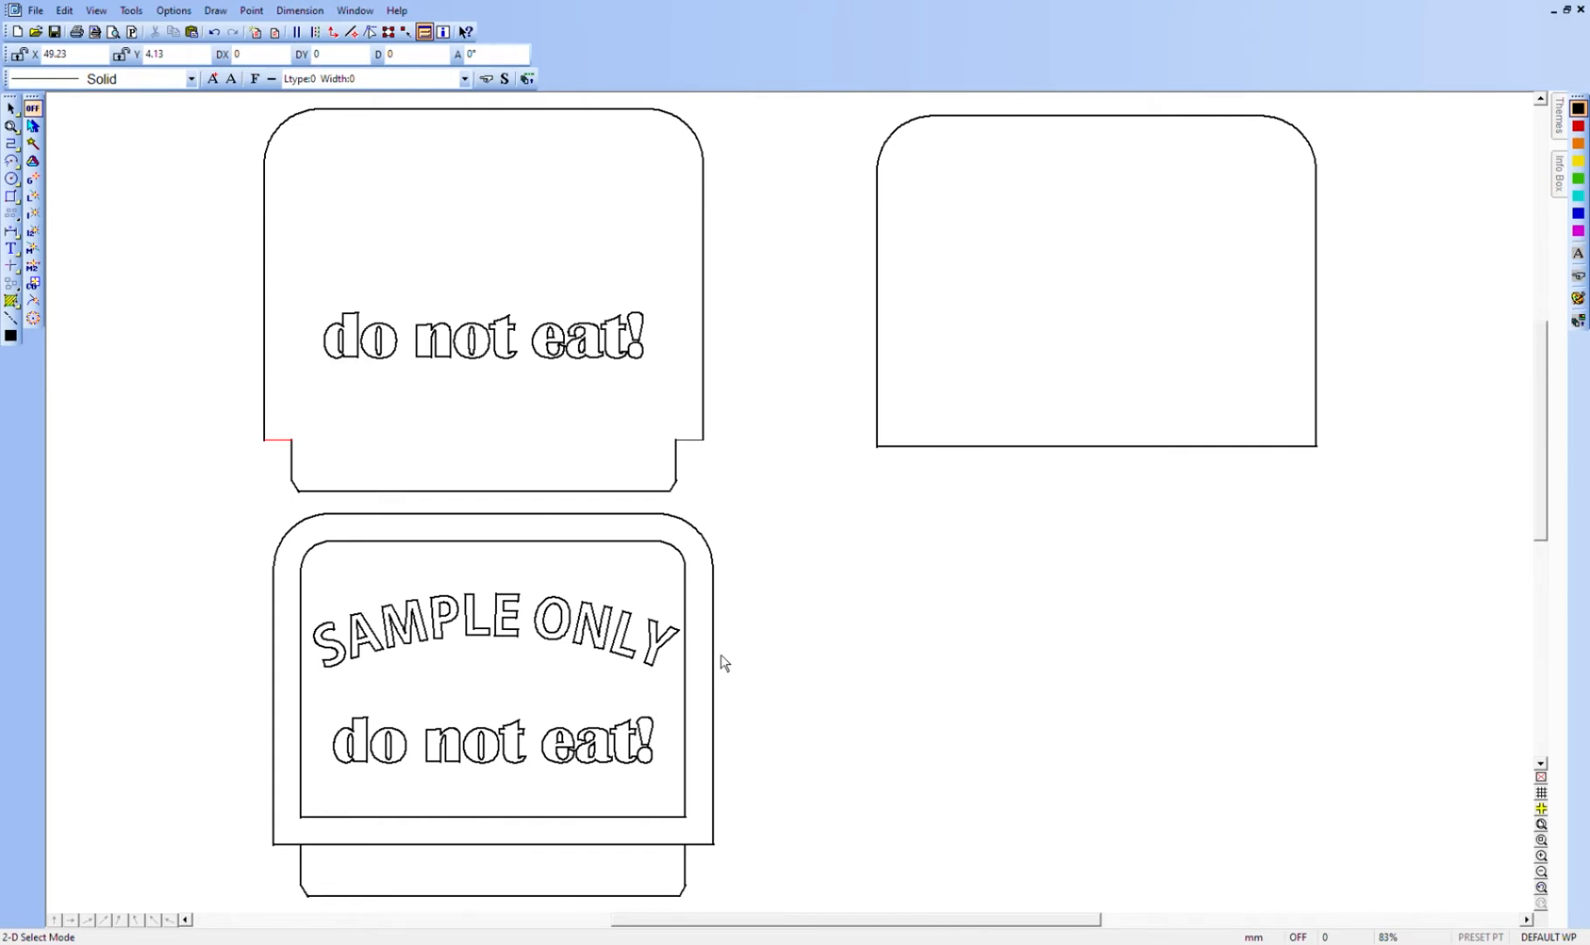
- Delete the "do not eat!" lettering and the bottom tab from the lower left sign, keeping its base line
scroll(723, 656, "down", 3)
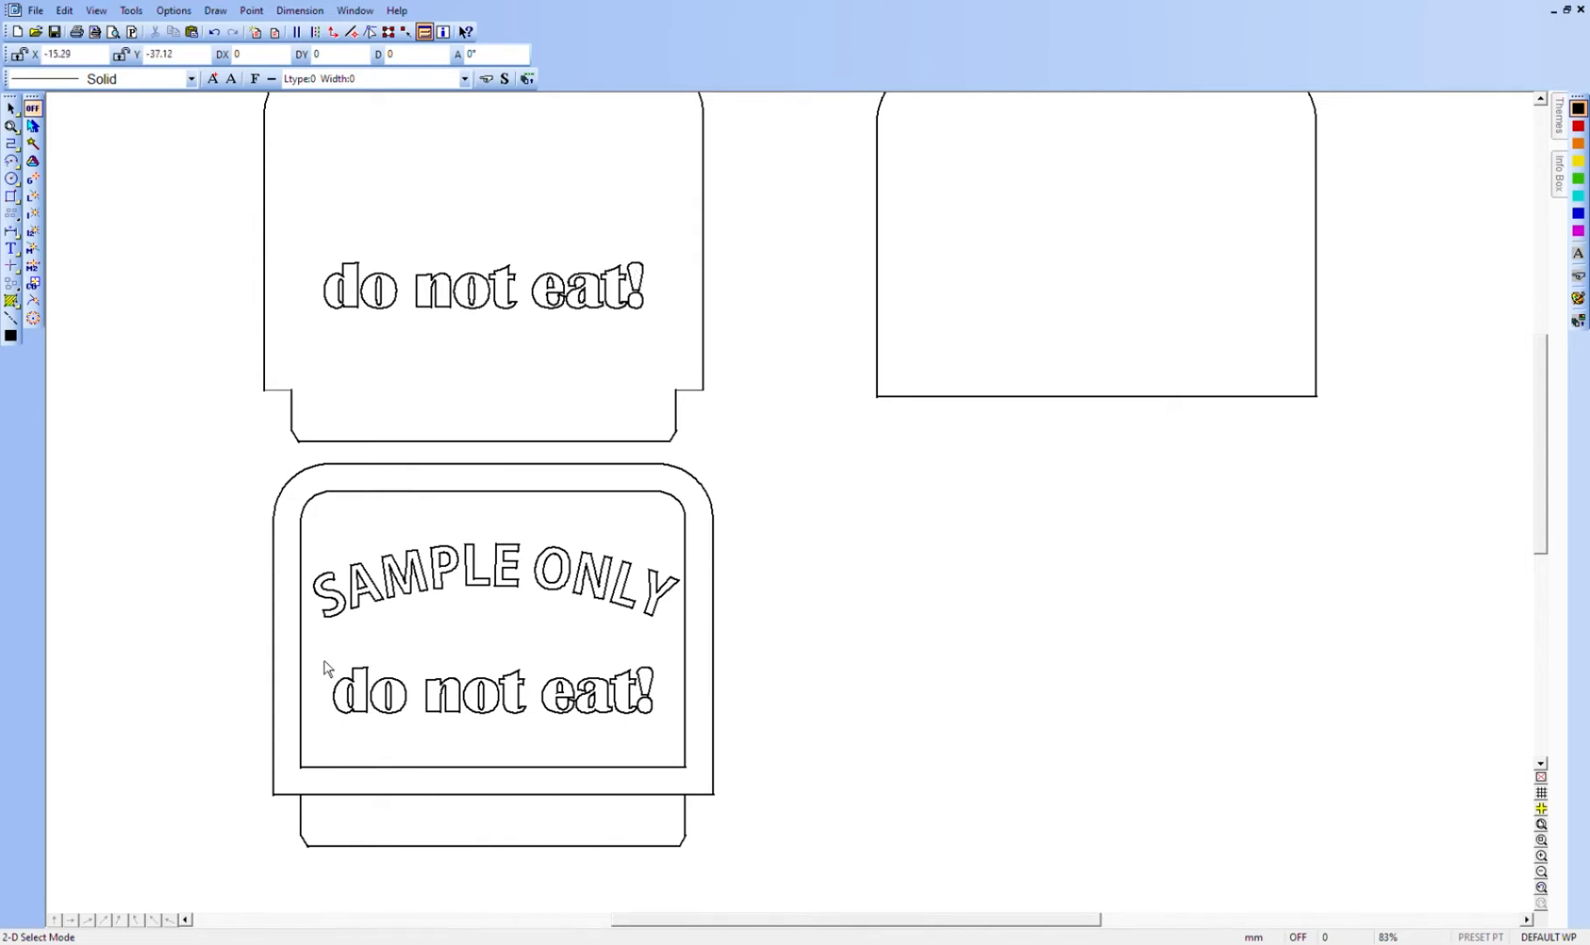
left_click_drag(322, 665, 677, 743)
key("Delete")
left_click_drag(289, 781, 708, 880)
key("Delete")
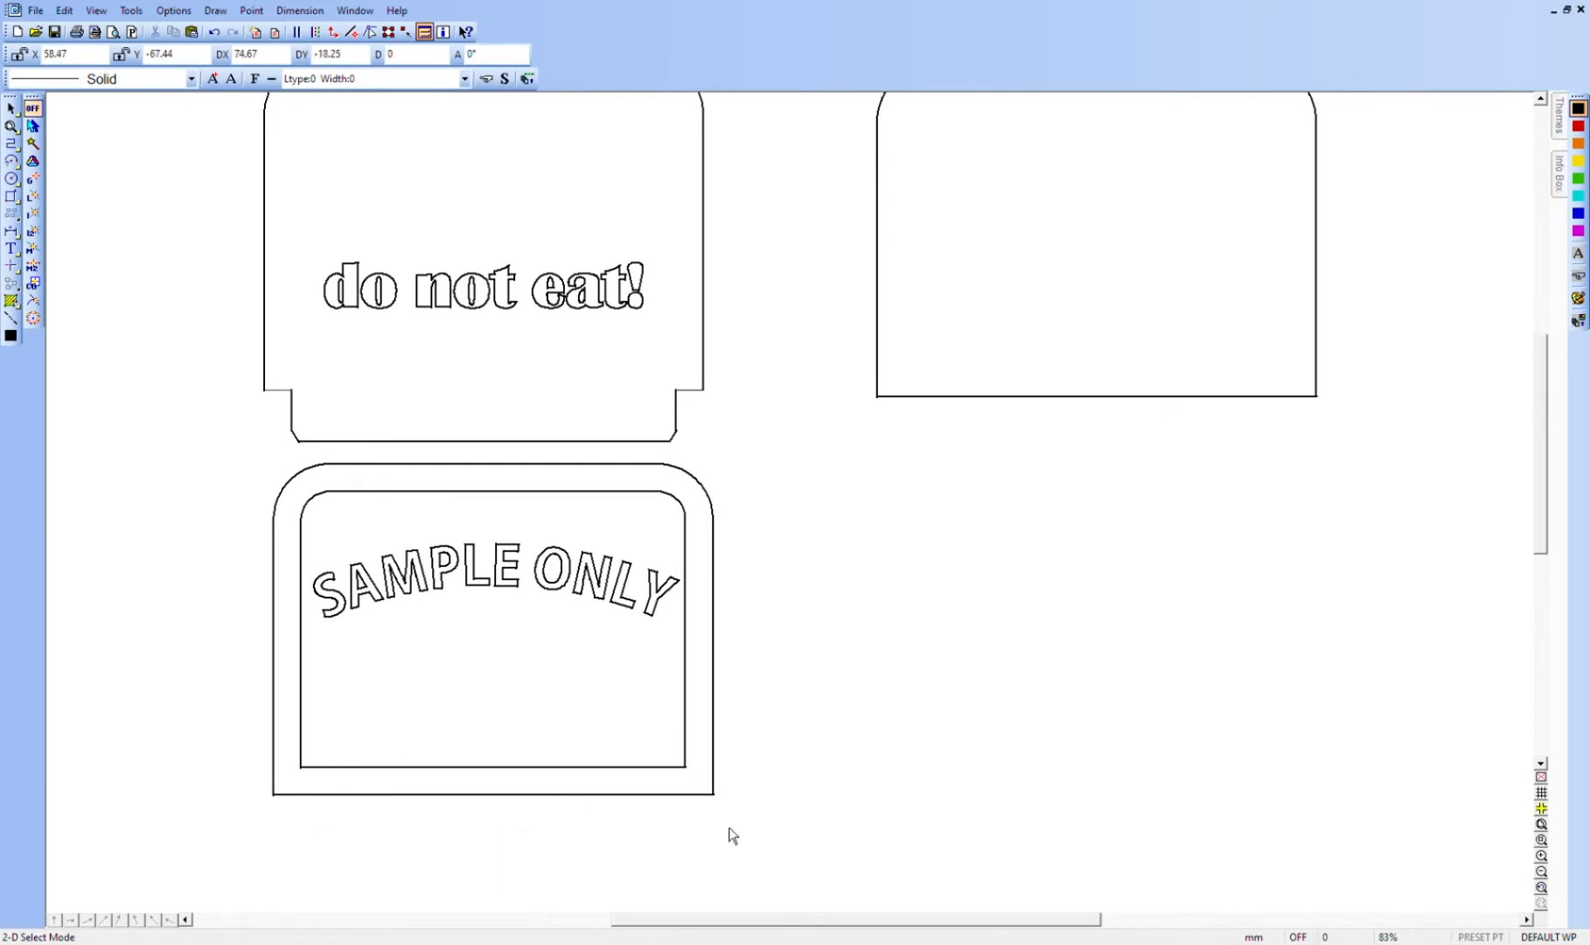
- Select all the geometry and apply the Solid line style to the entire drawing
scroll(785, 750, "up", 1)
scroll(787, 744, "up", 1)
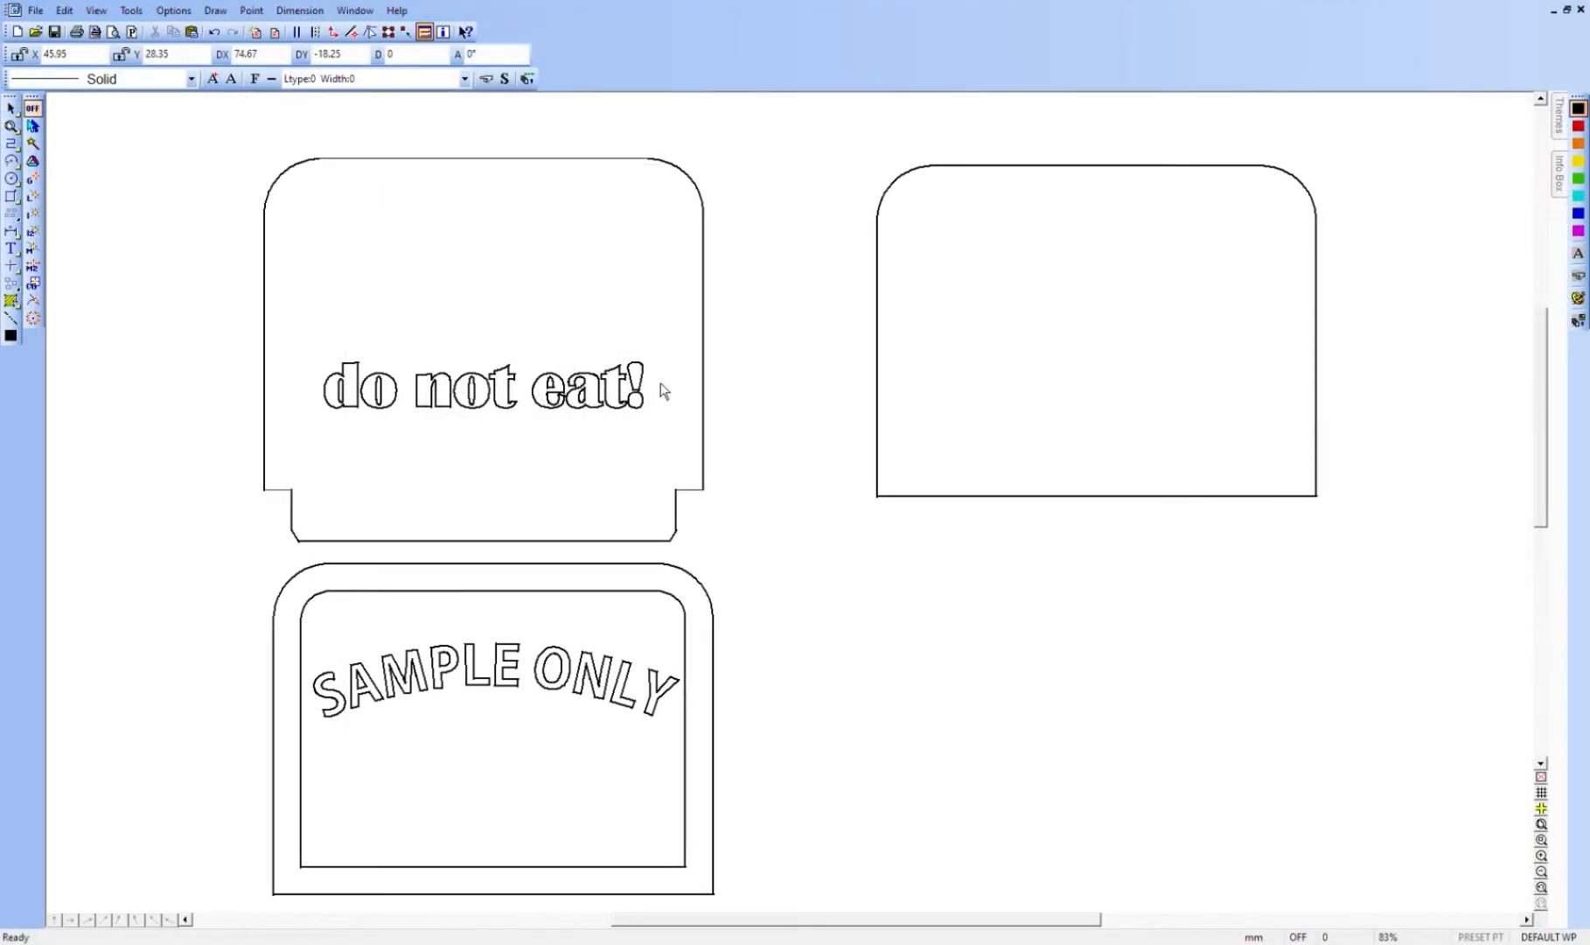
scroll(662, 390, "down", 1)
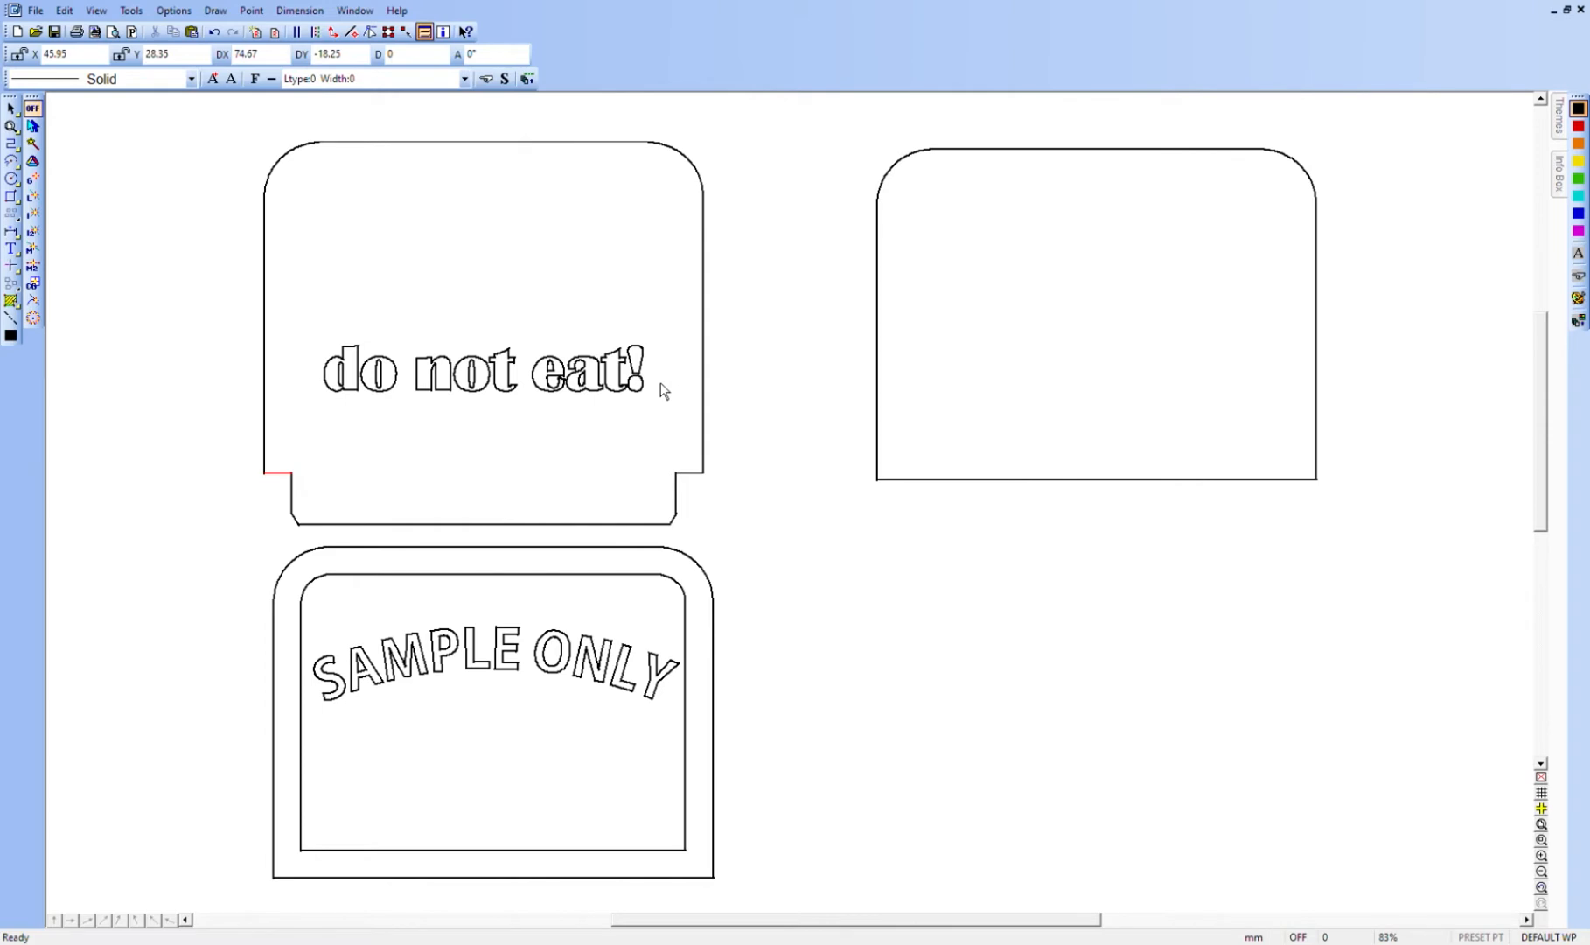
key("ctrl+a")
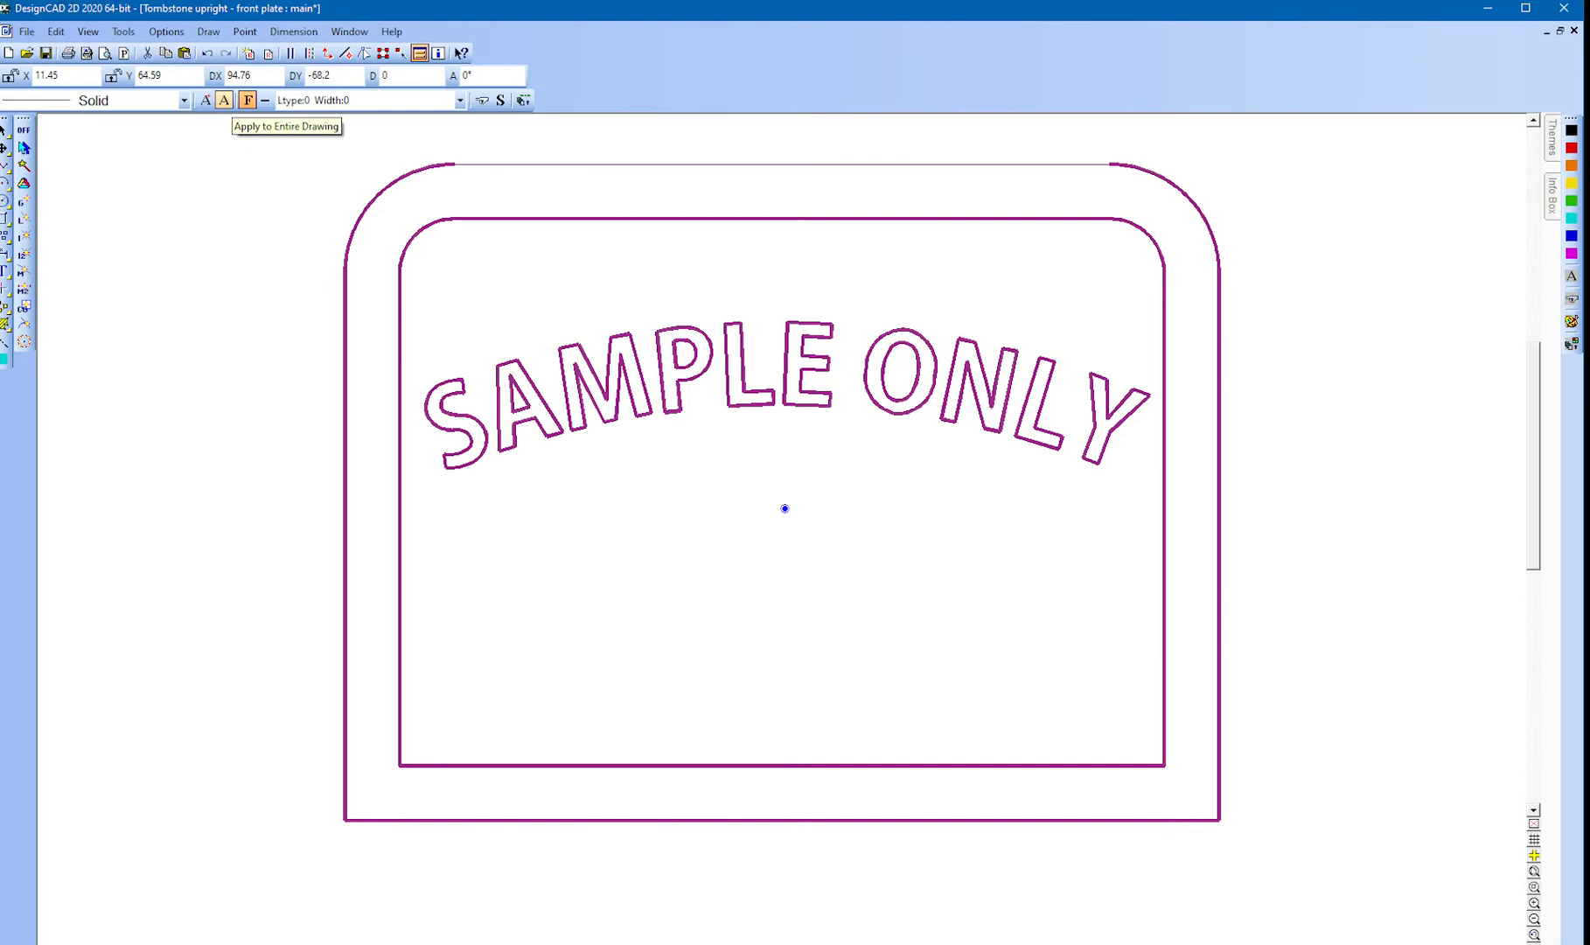
left_click(224, 99)
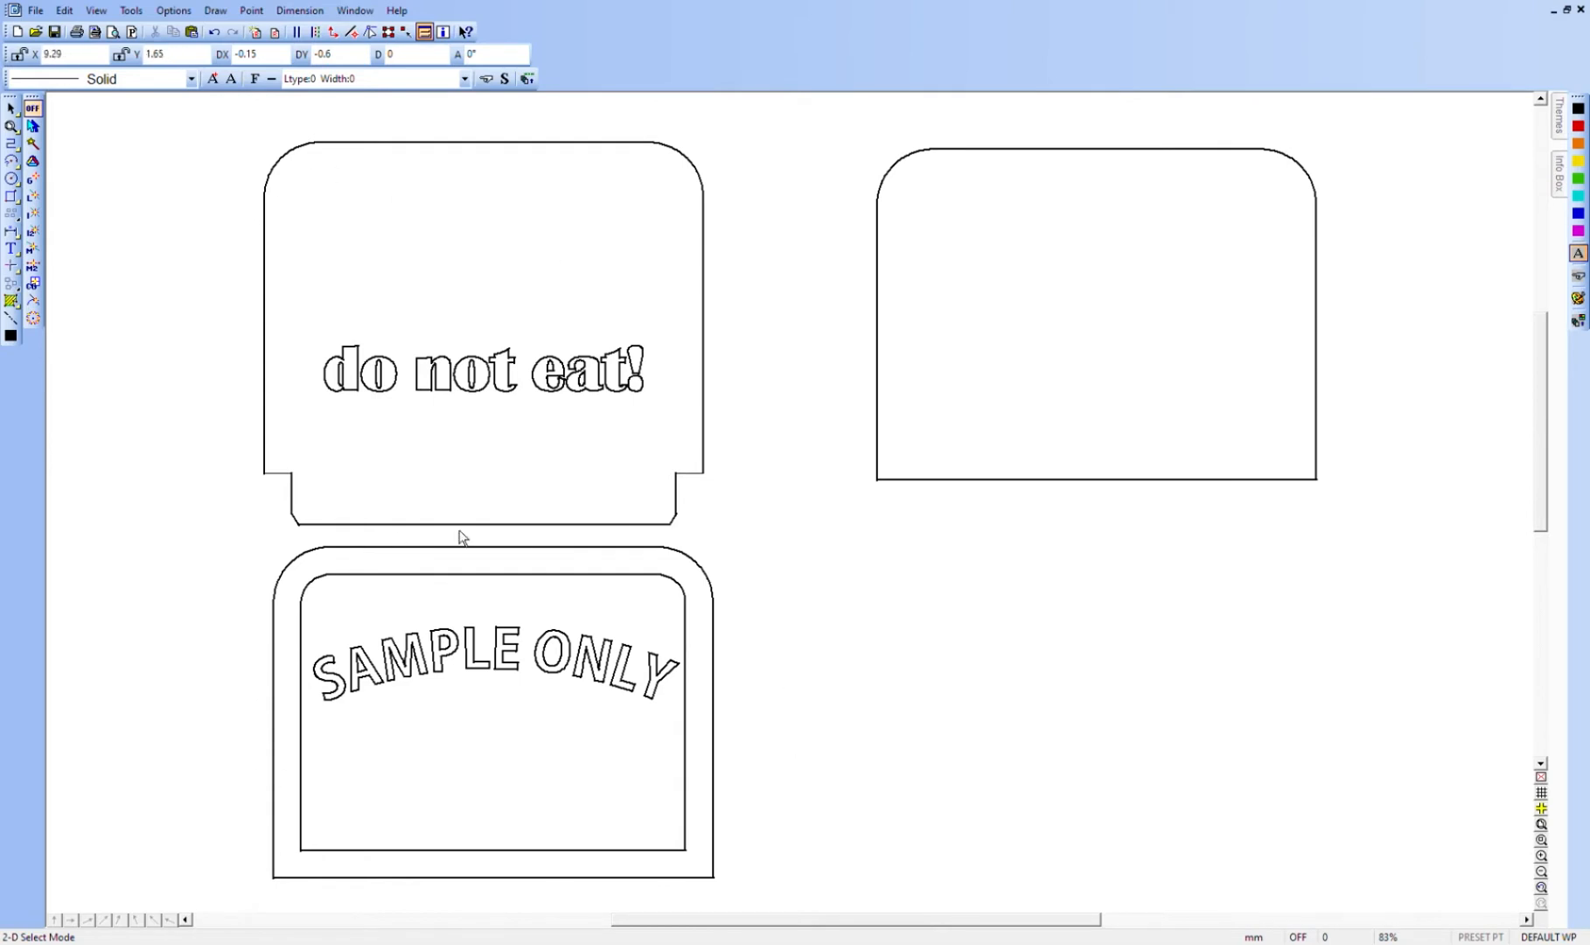
- Select the whole "do not eat!" sign with its tab and move it closer to the plain outline
left_click(706, 275)
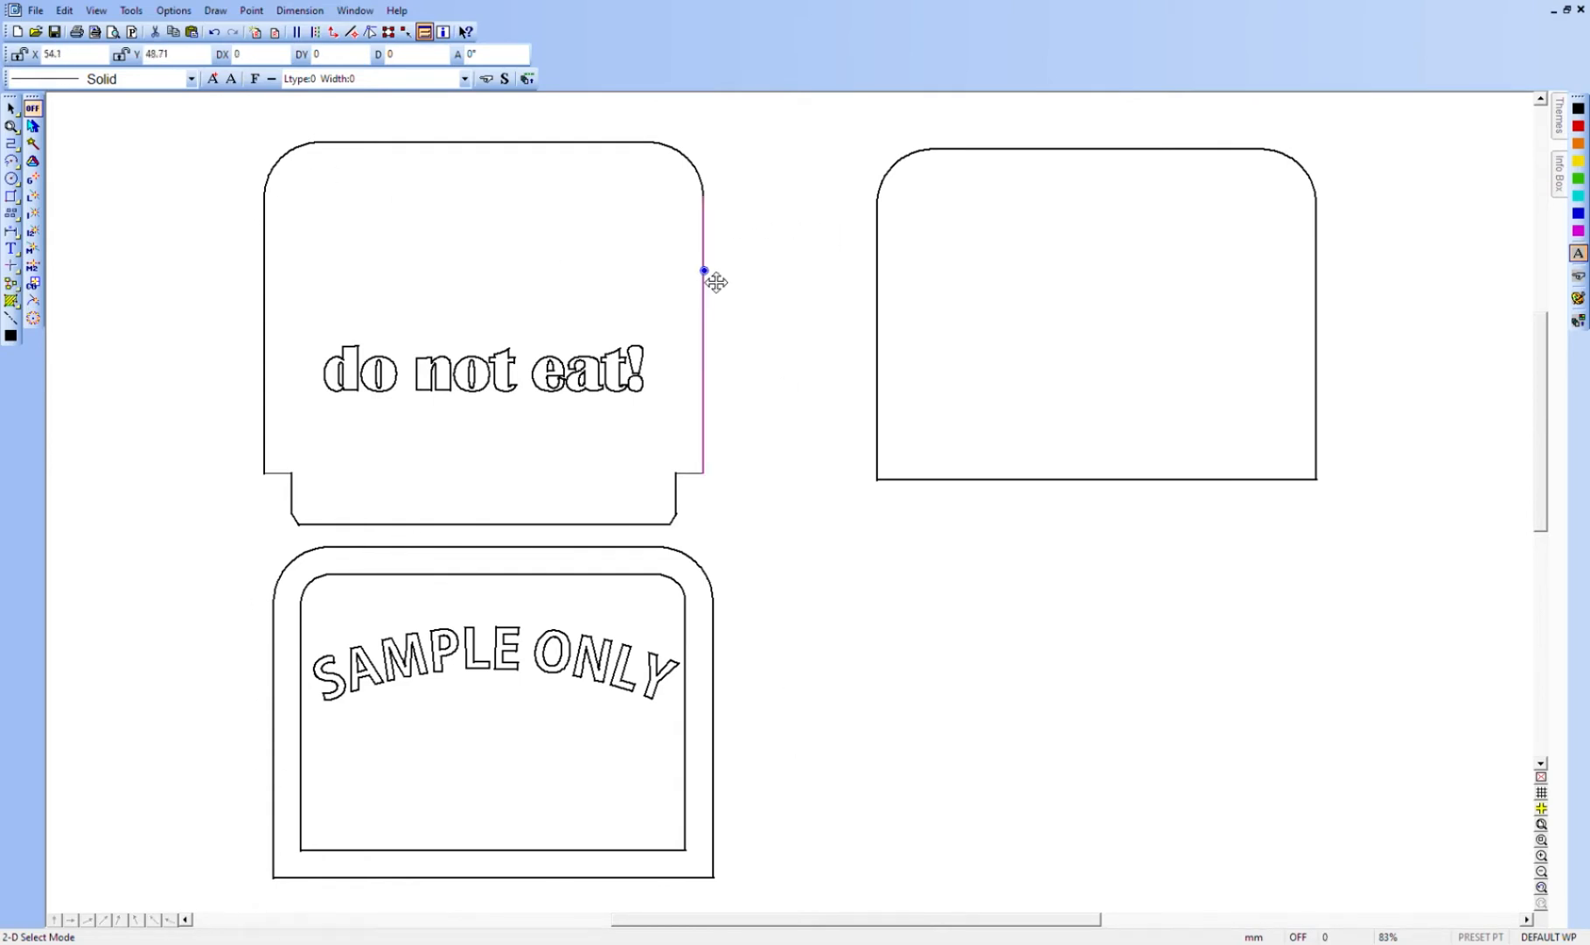
left_click(879, 286)
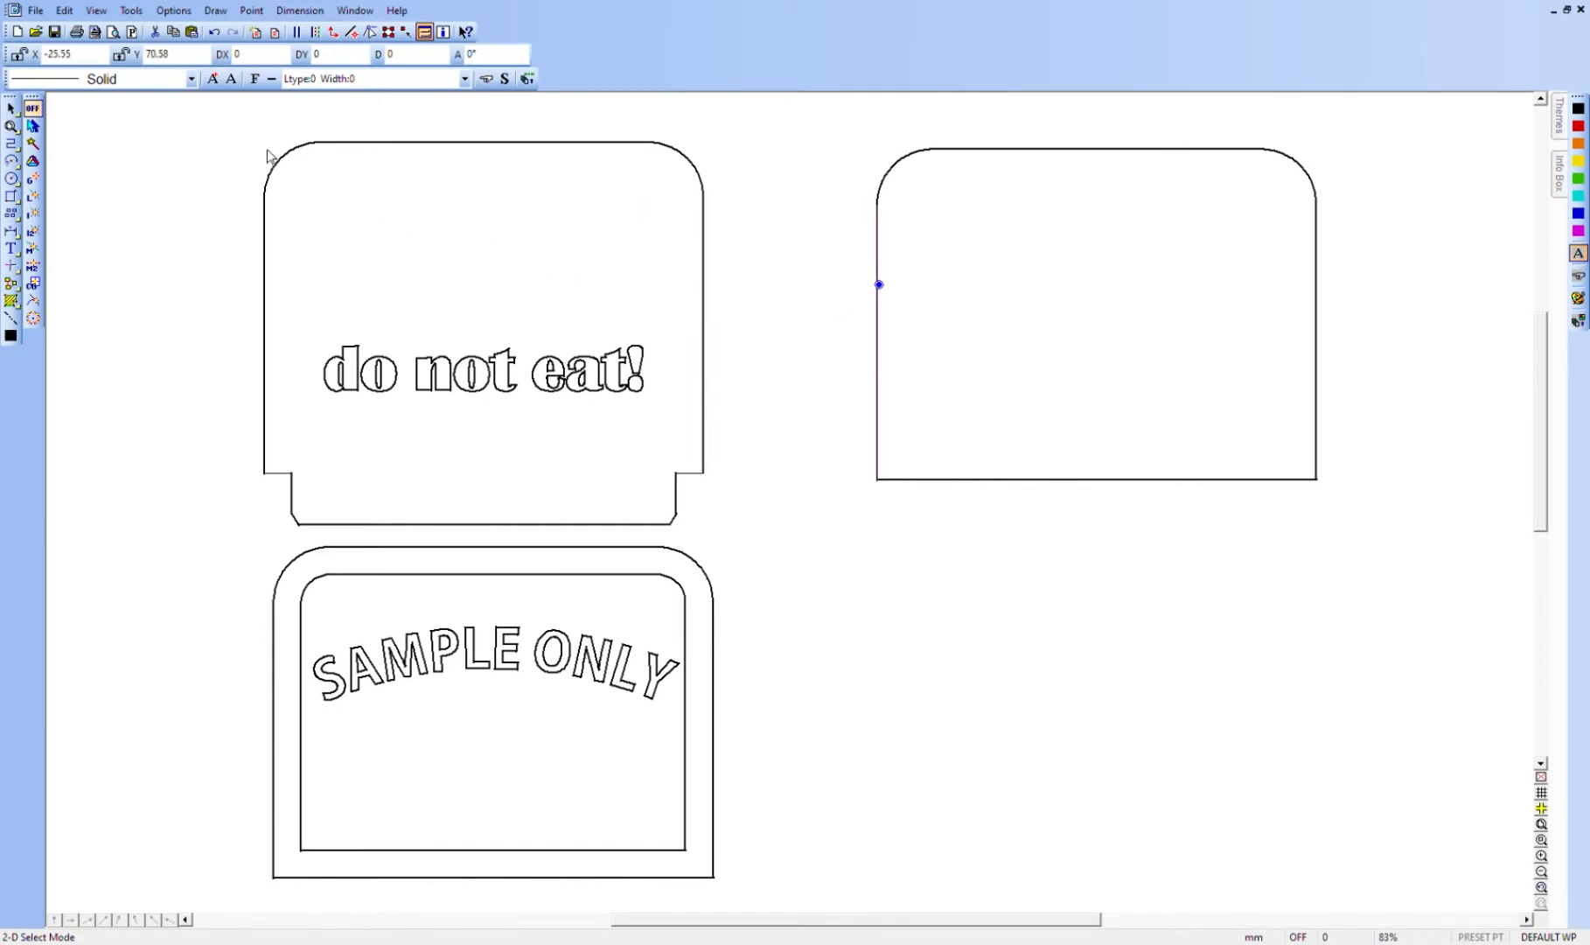
left_click_drag(211, 115, 761, 532)
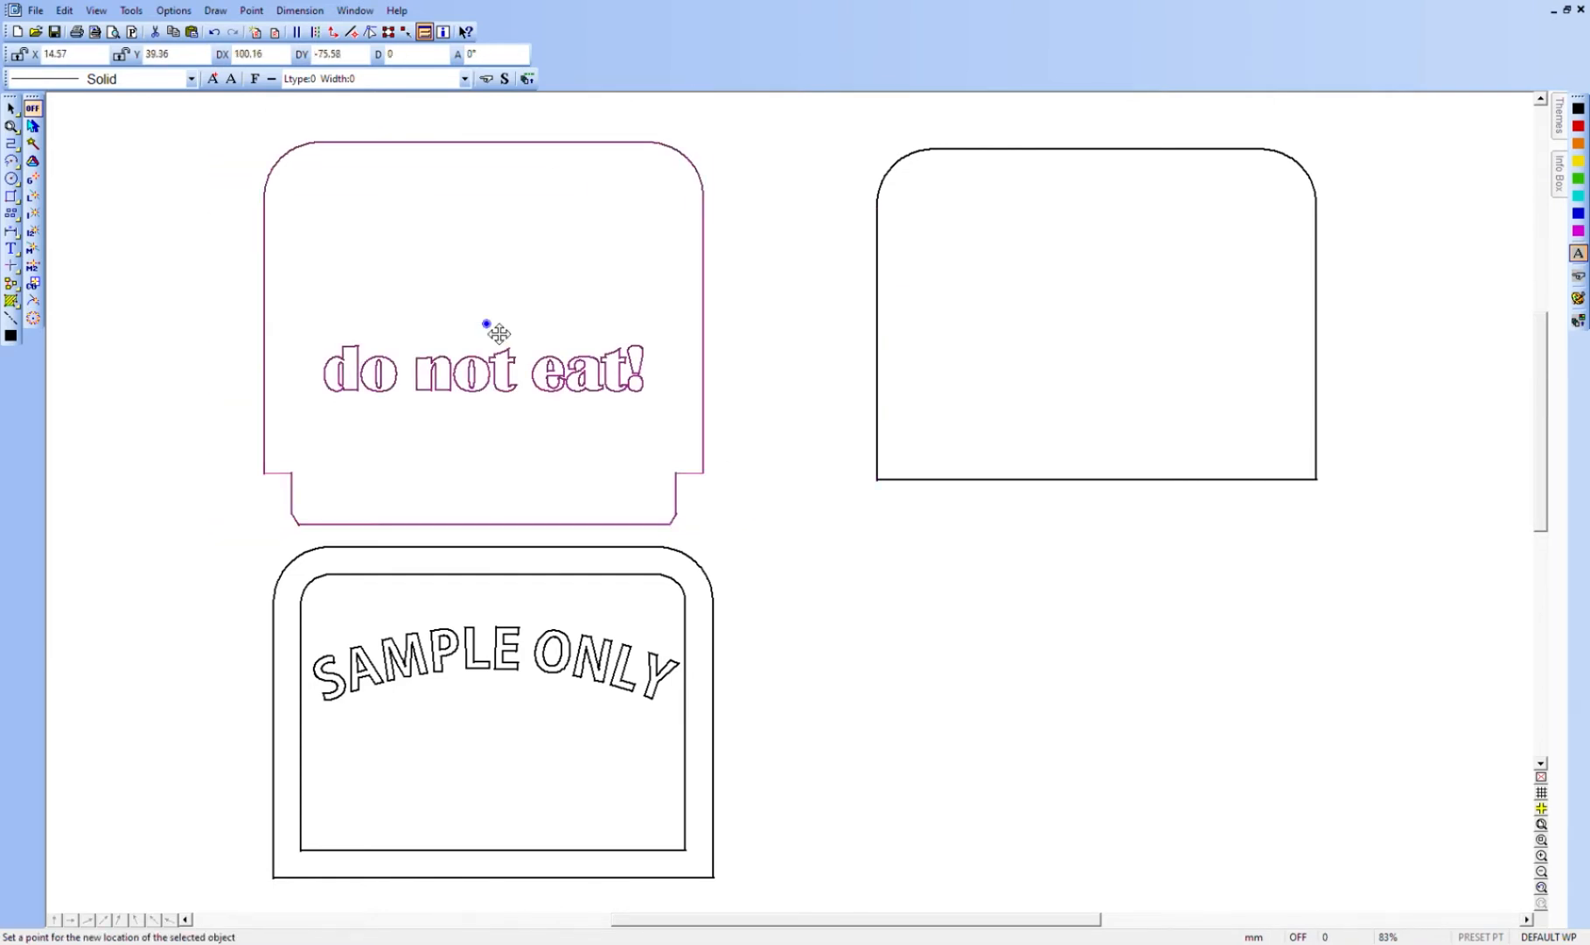
key("m")
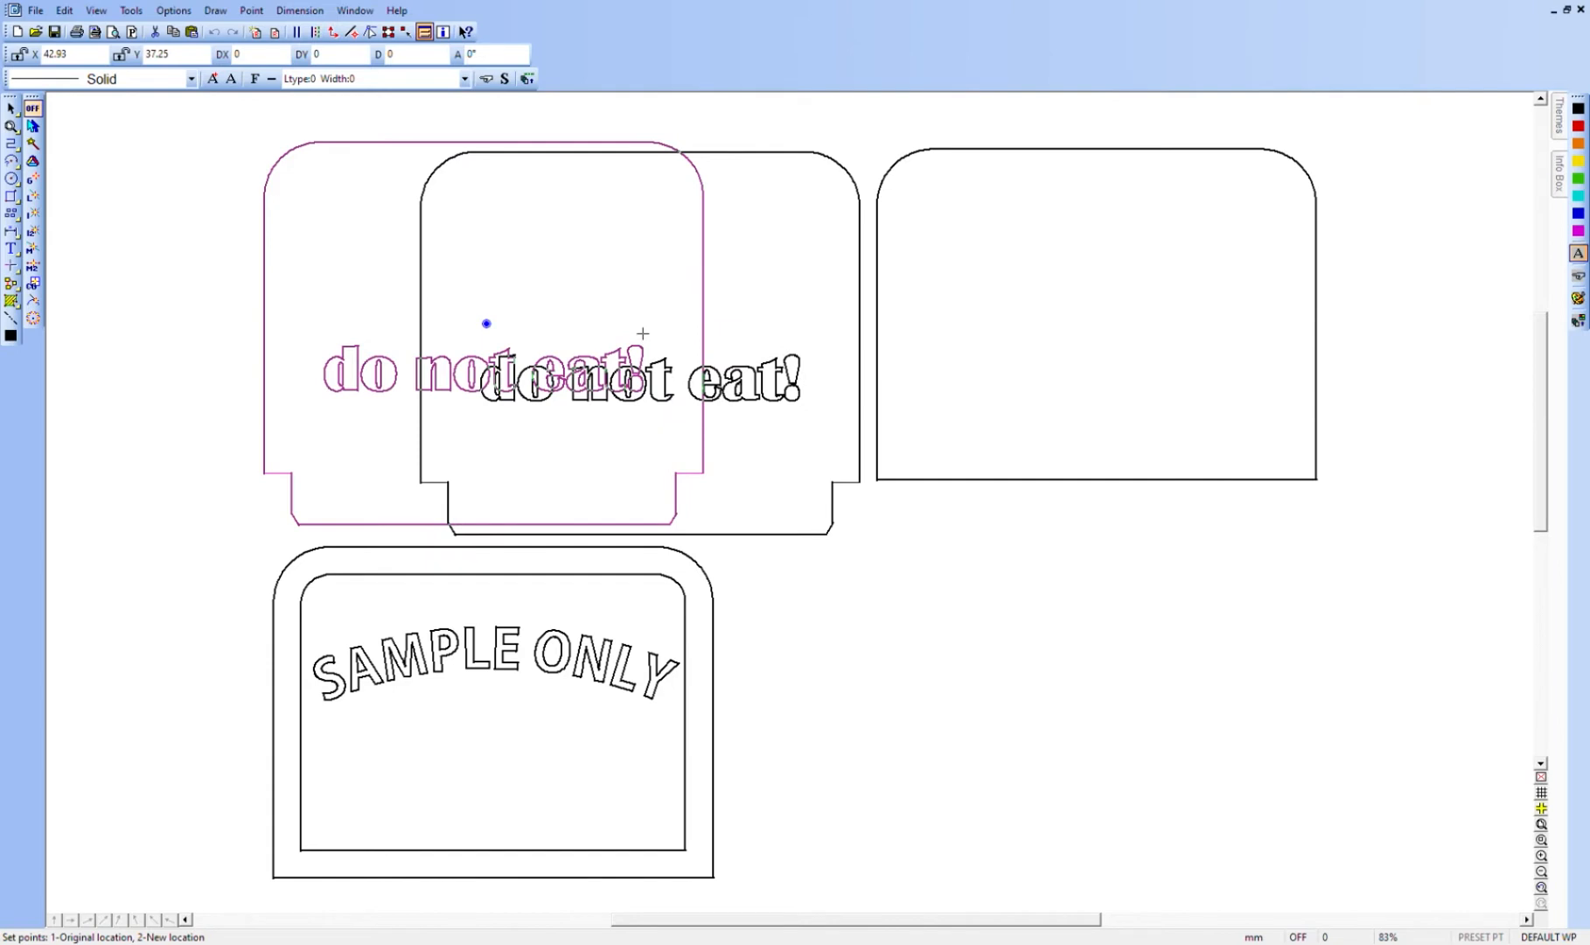
left_click(643, 334)
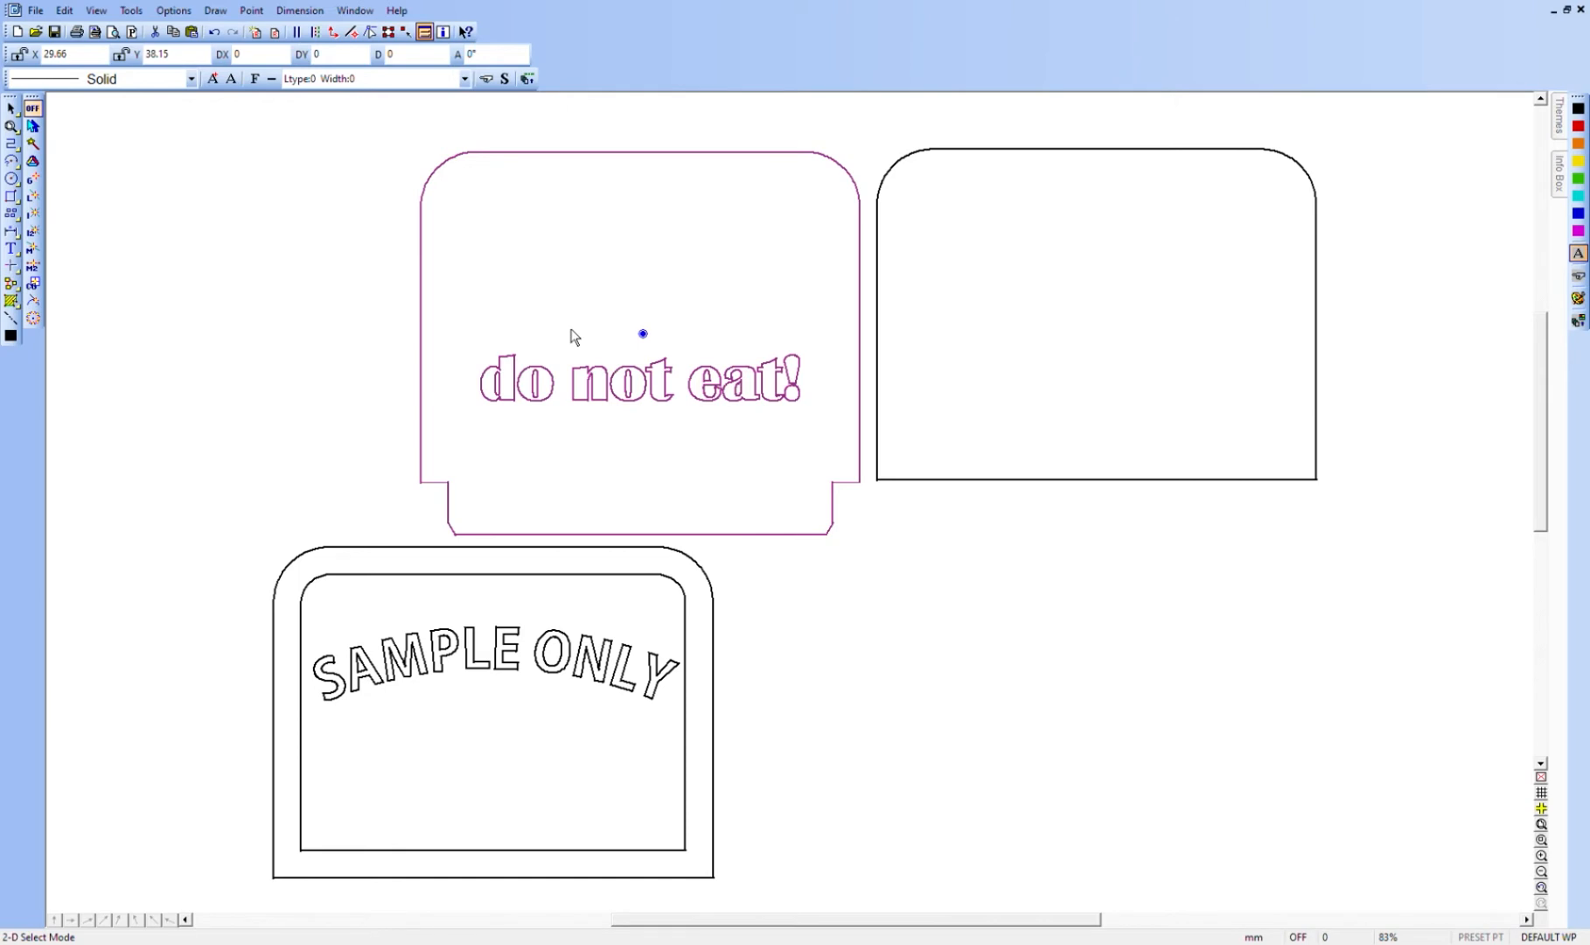
- Move the selected "do not eat!" sign directly below the plain outline
key("m")
left_click(643, 333)
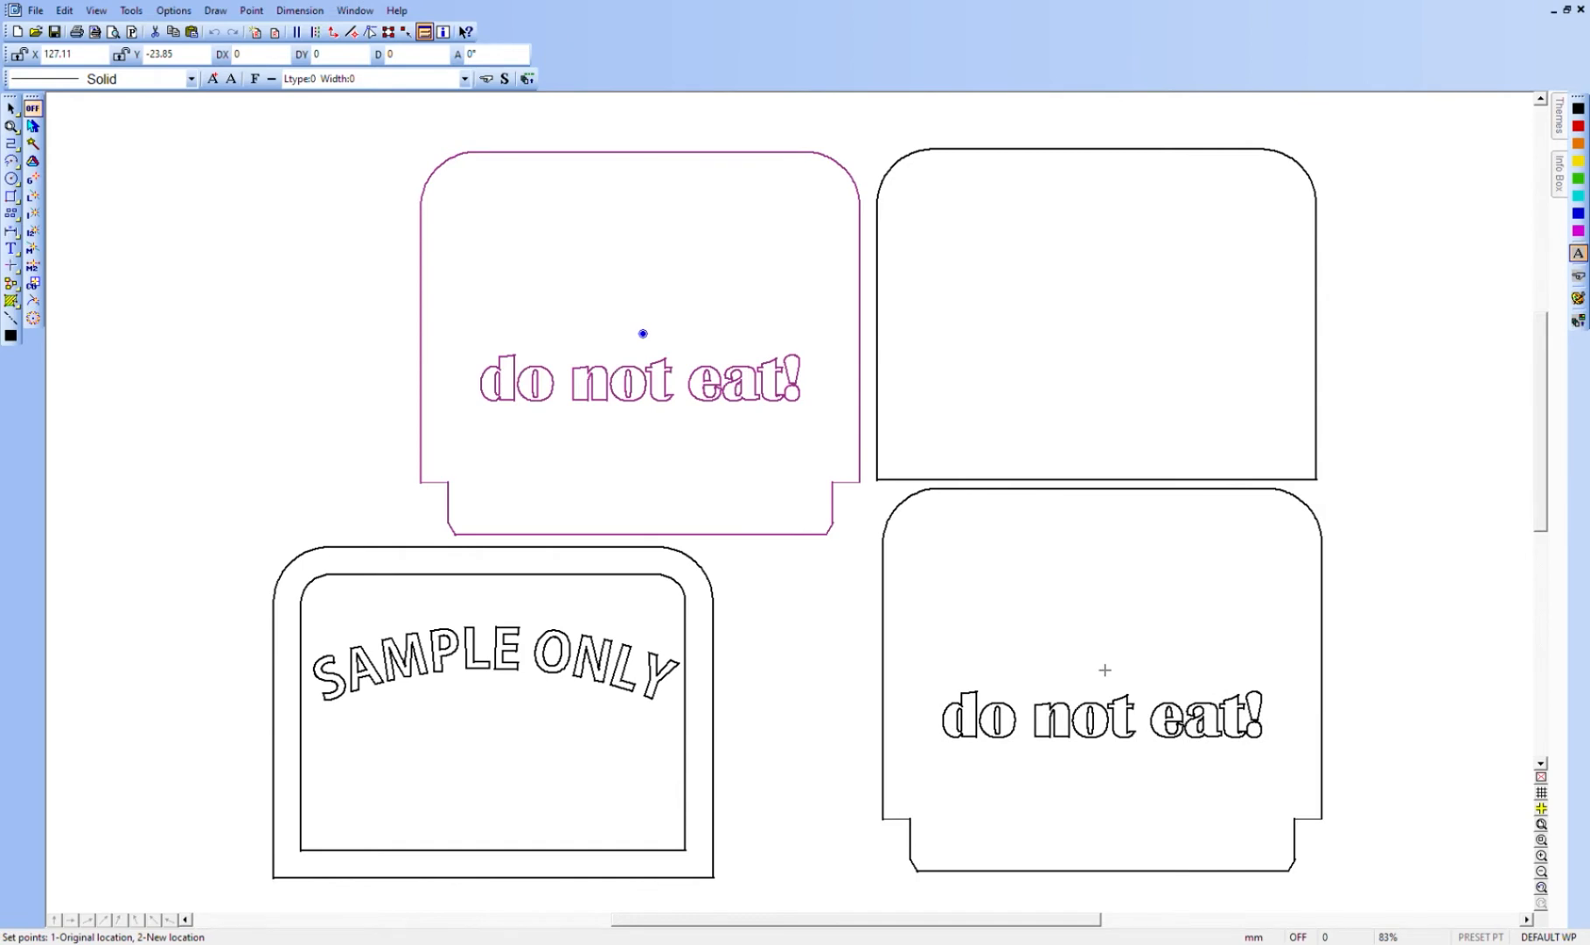
left_click(1104, 704)
- Move the "do not eat!" sign further down, leaving room for another sign between it and the plain outline
scroll(1173, 571, "down", 3)
scroll(1167, 551, "down", 5)
key("m")
left_click(1105, 356)
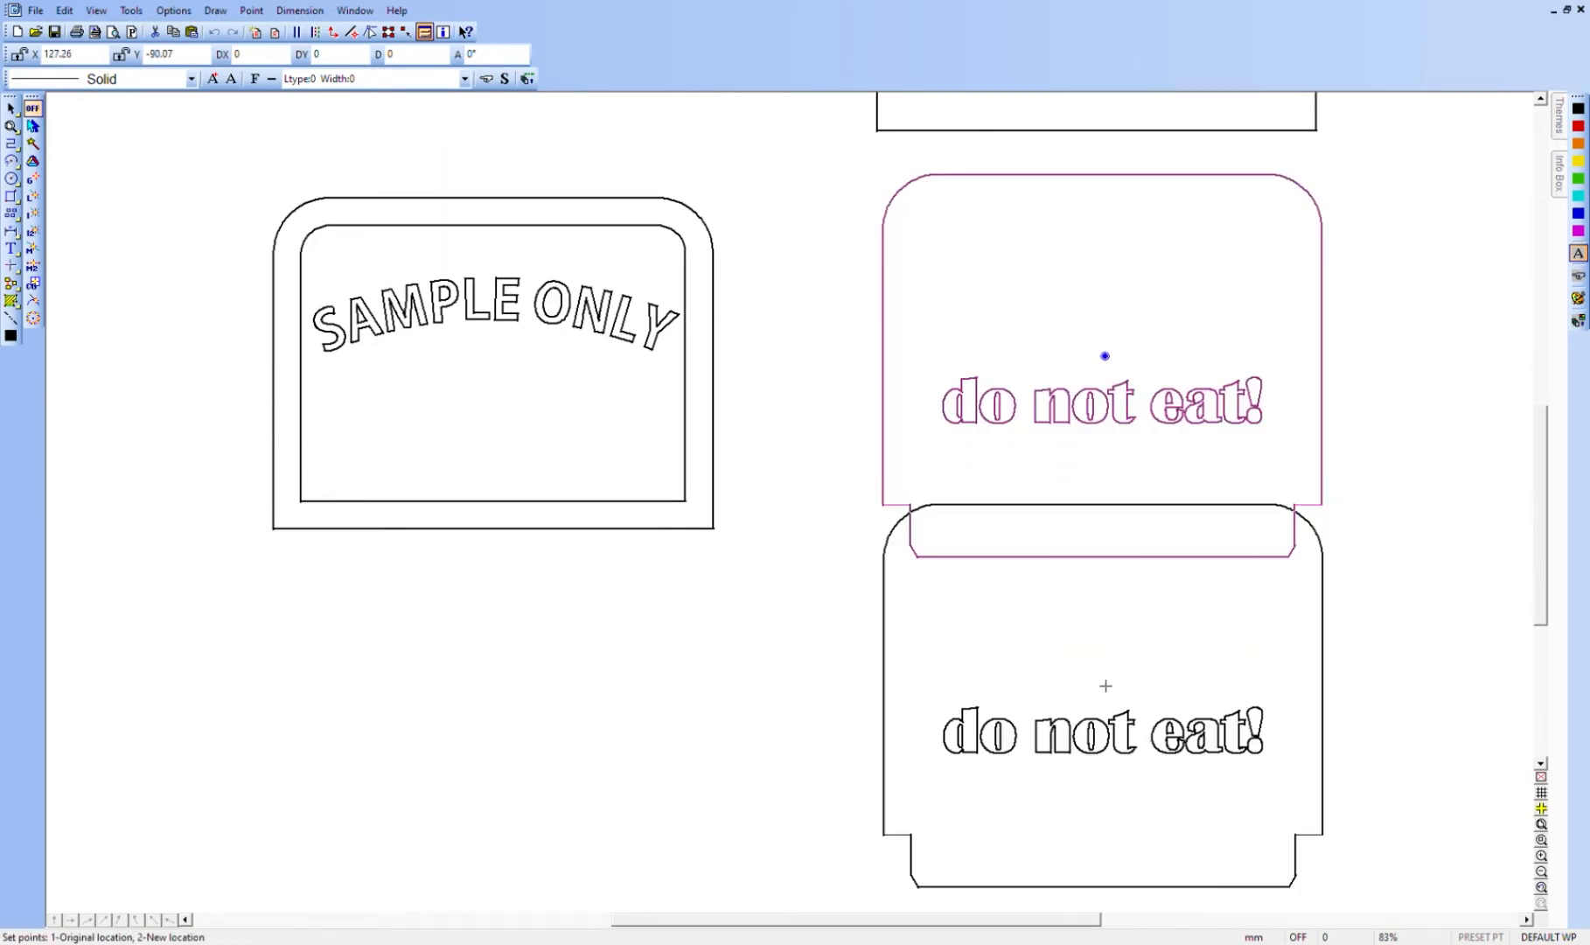
left_click(1112, 793)
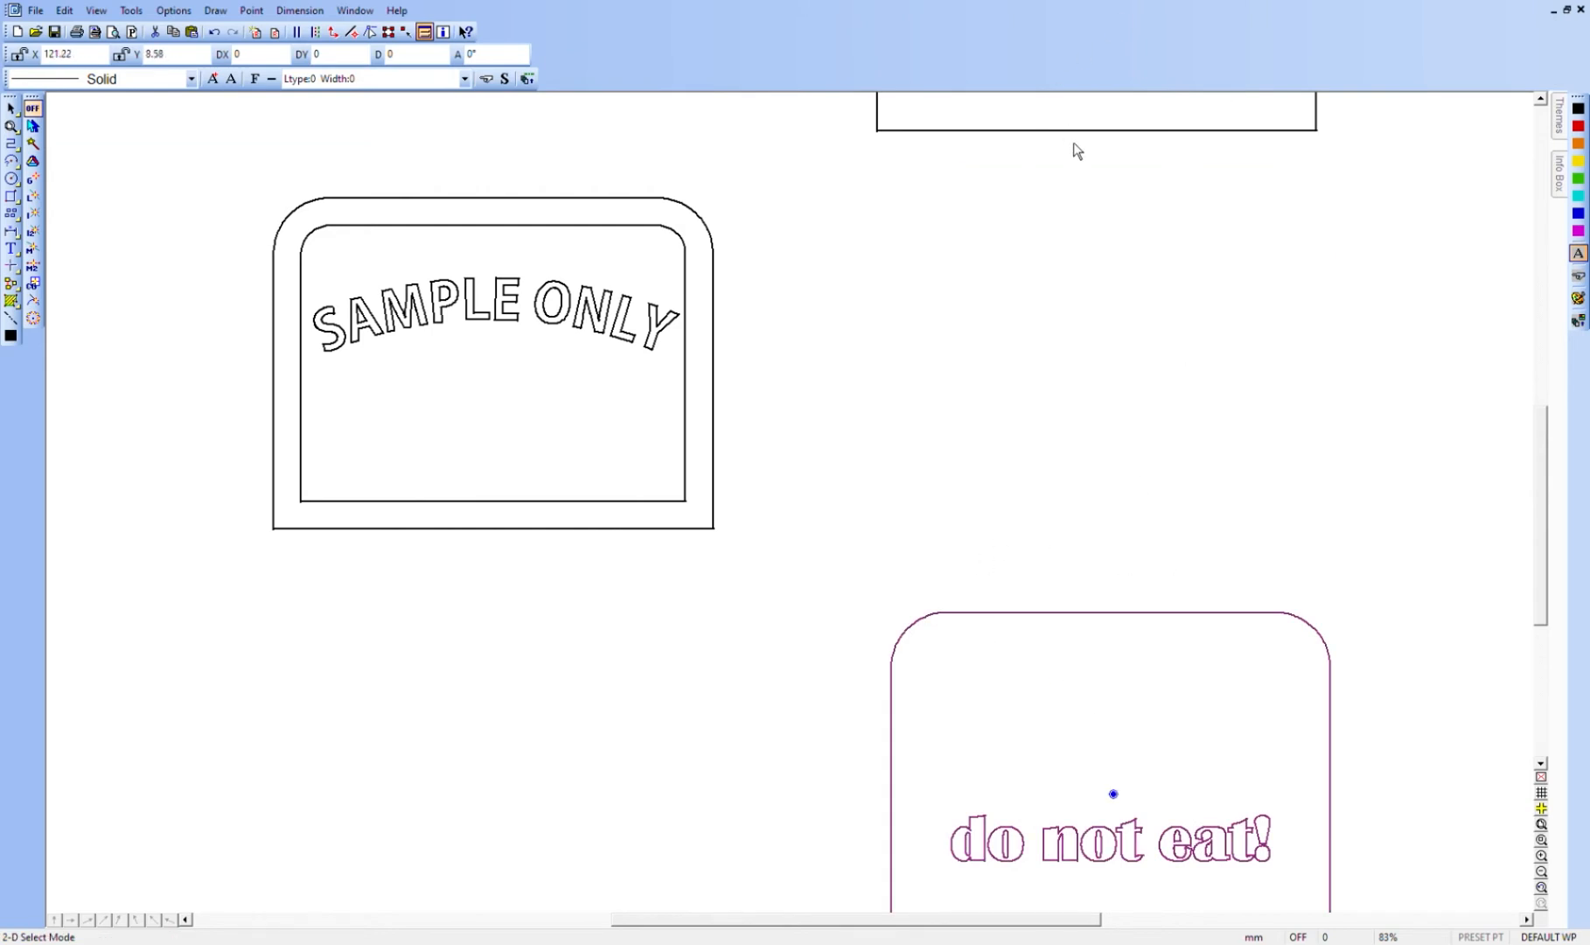
- Rotate the SAMPLE ONLY sign 180° and place it just below the plain outline
scroll(1157, 657, "down", 3)
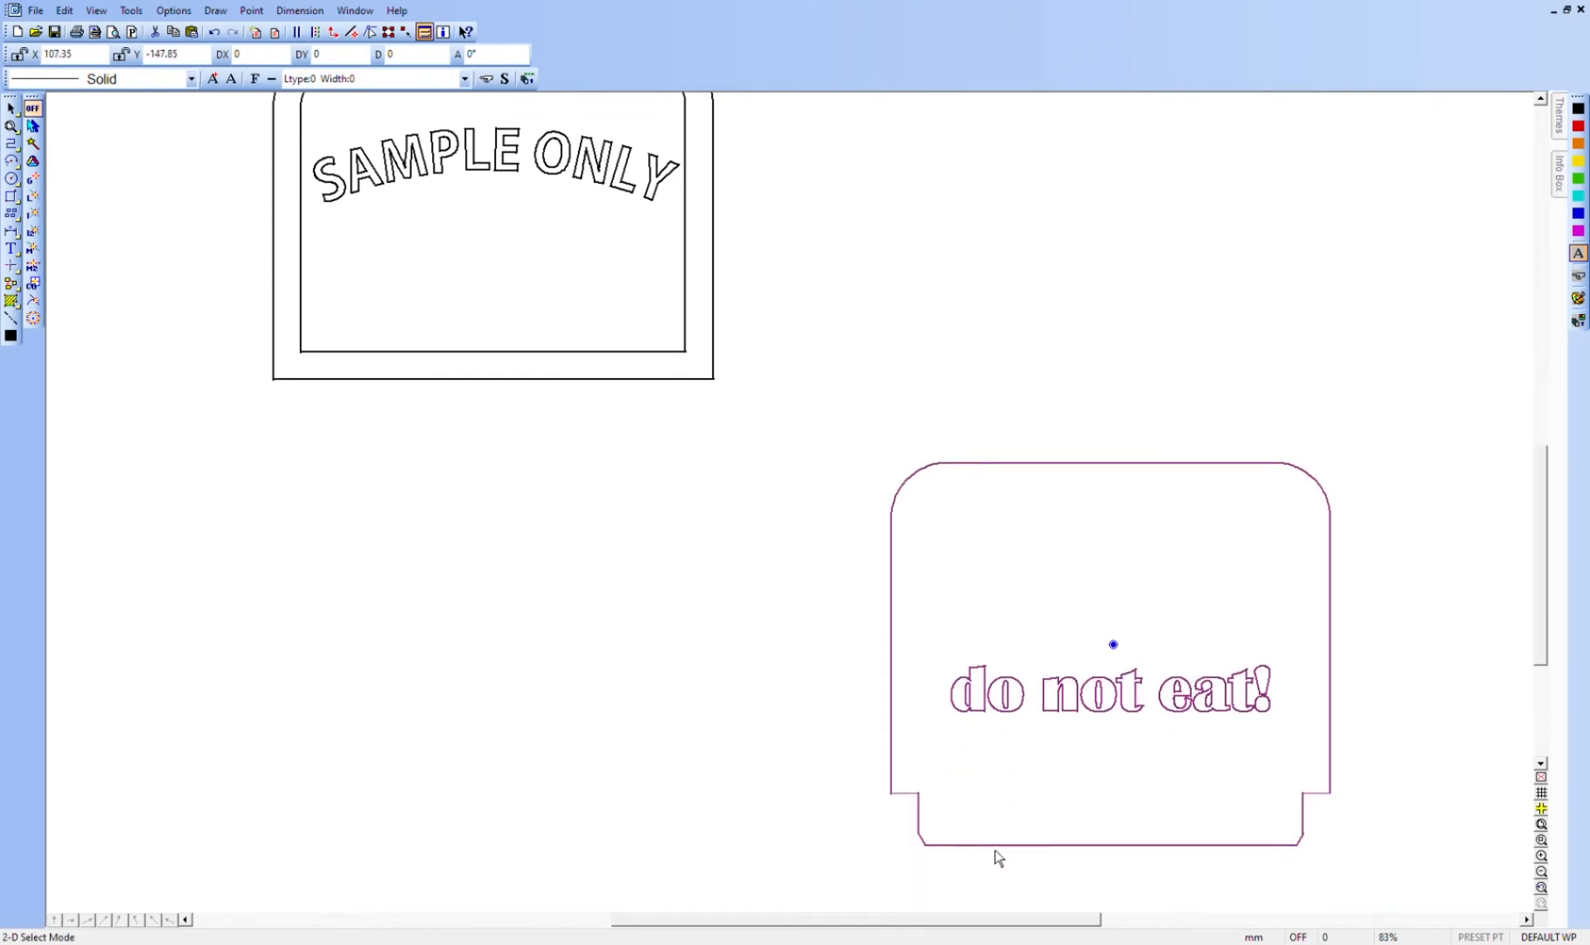
scroll(1163, 184, "up", 3)
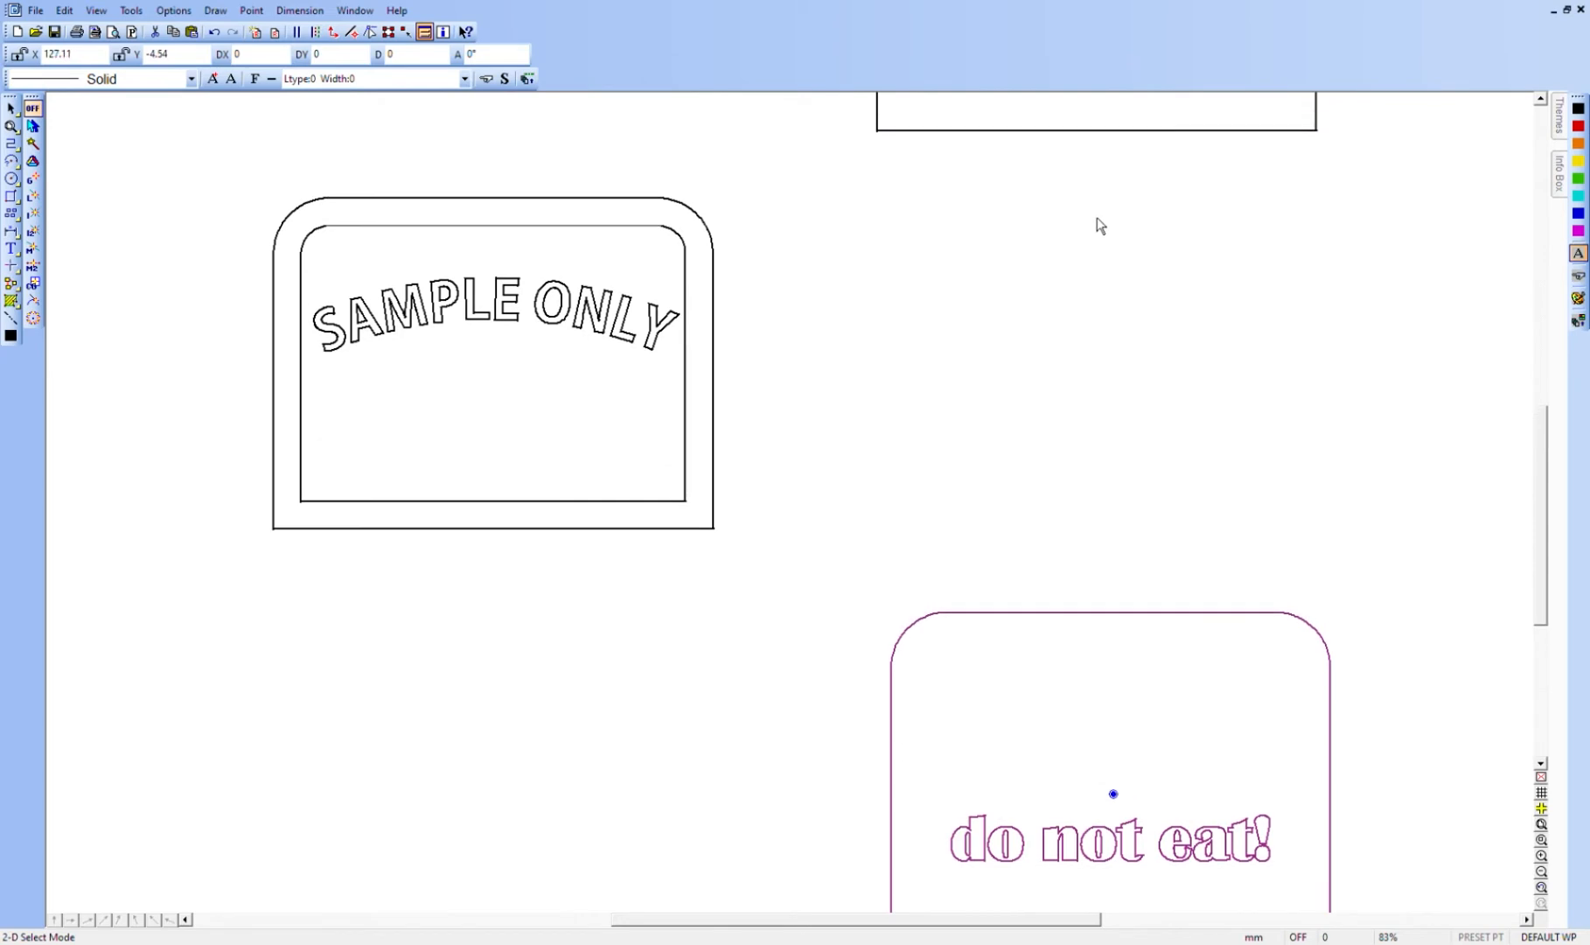
mouse_move(206, 175)
left_mouse_down()
mouse_move(625, 229)
mouse_move(883, 593)
left_mouse_up()
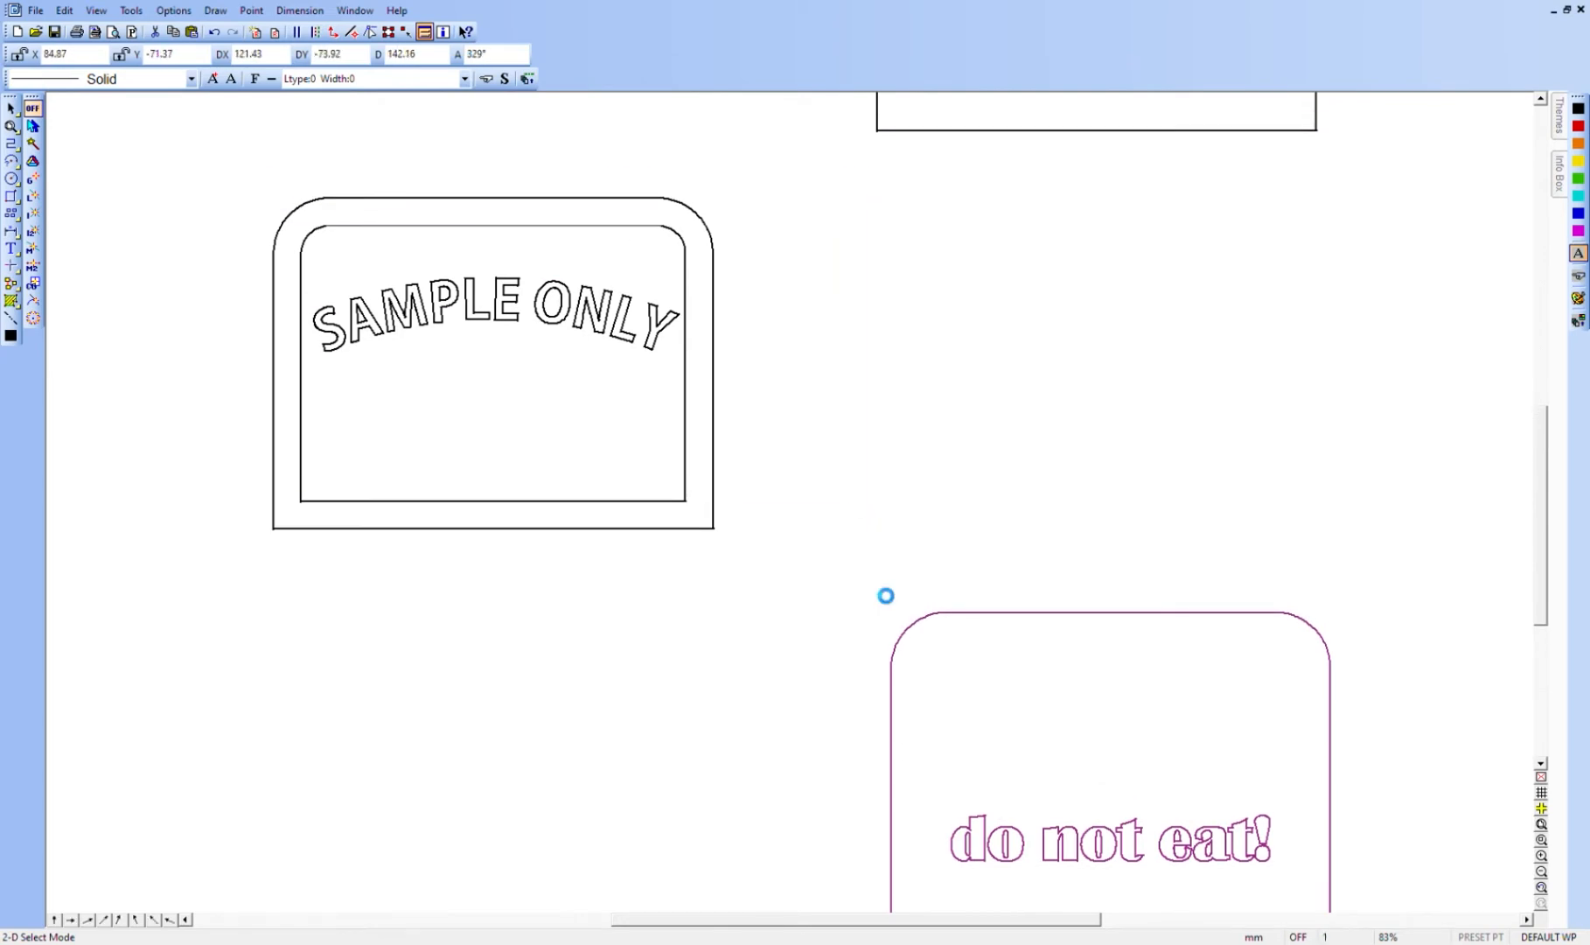
key("r")
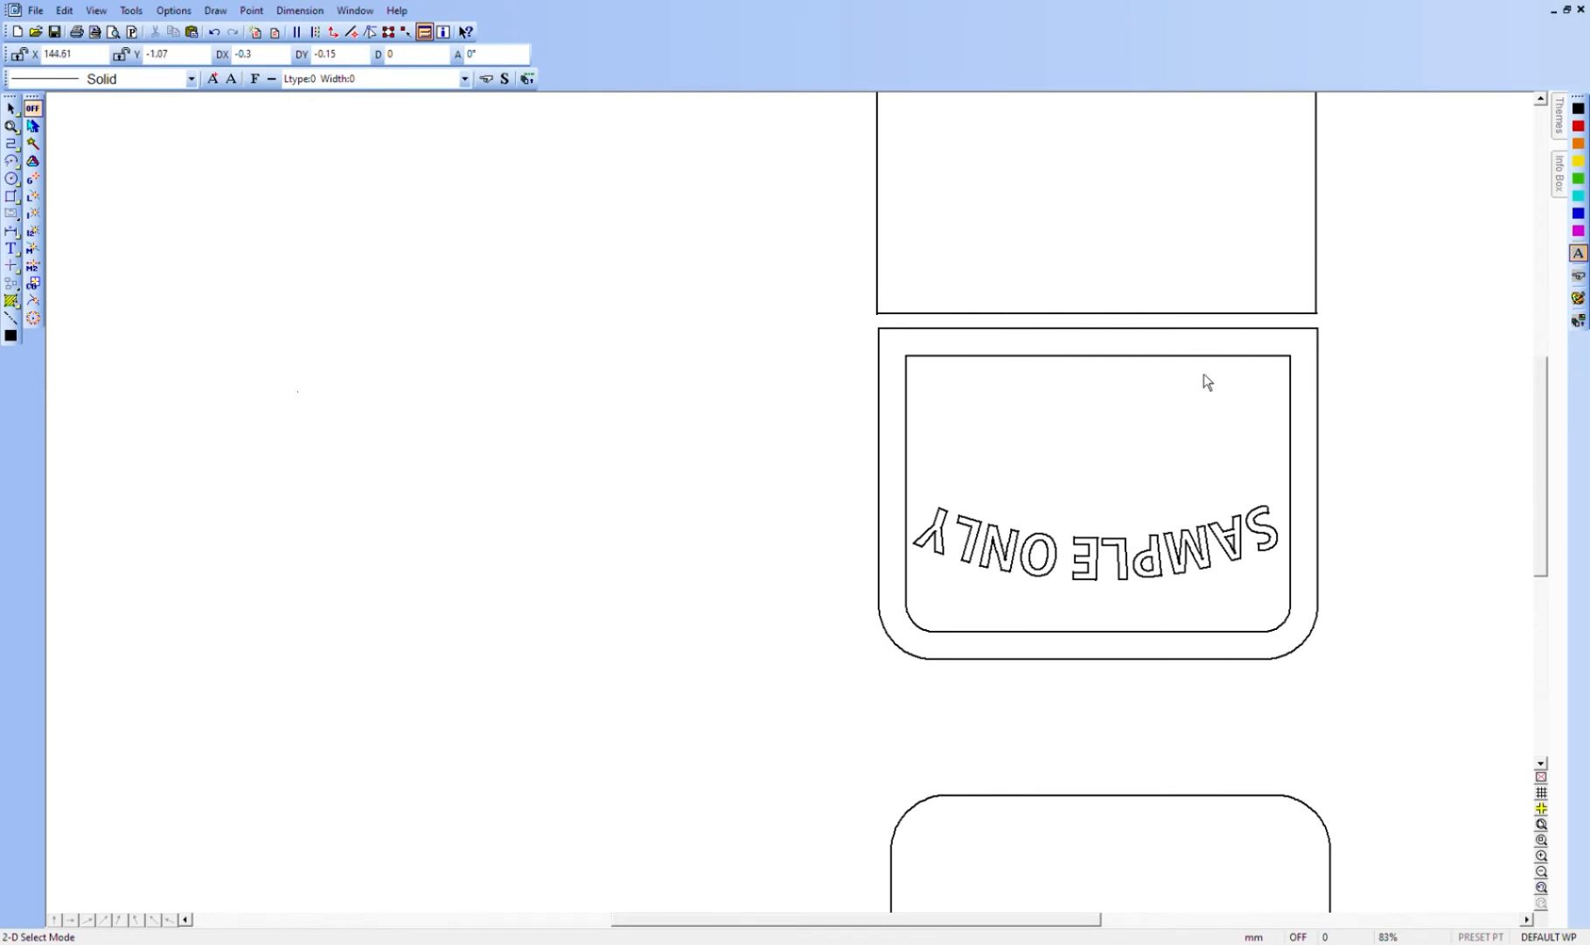
- Delete the upside-down SAMPLE ONLY sign's outer top line and set the selection handle at the upper endpoint of its right side
left_click(1194, 333)
key("Delete")
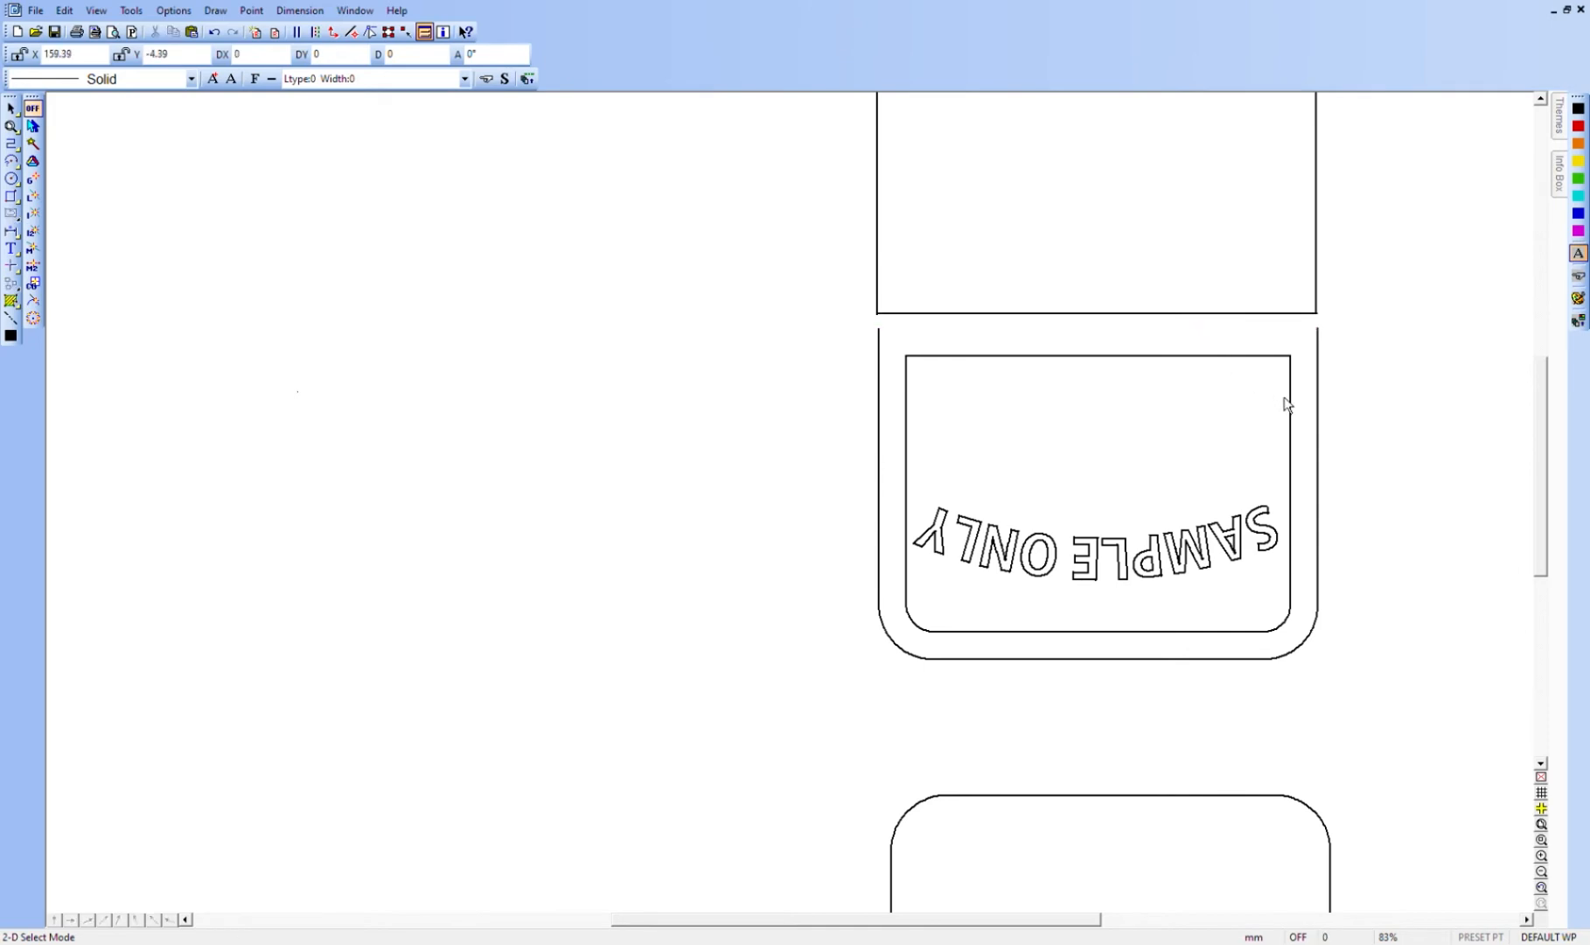
left_click_drag(848, 320, 1400, 711)
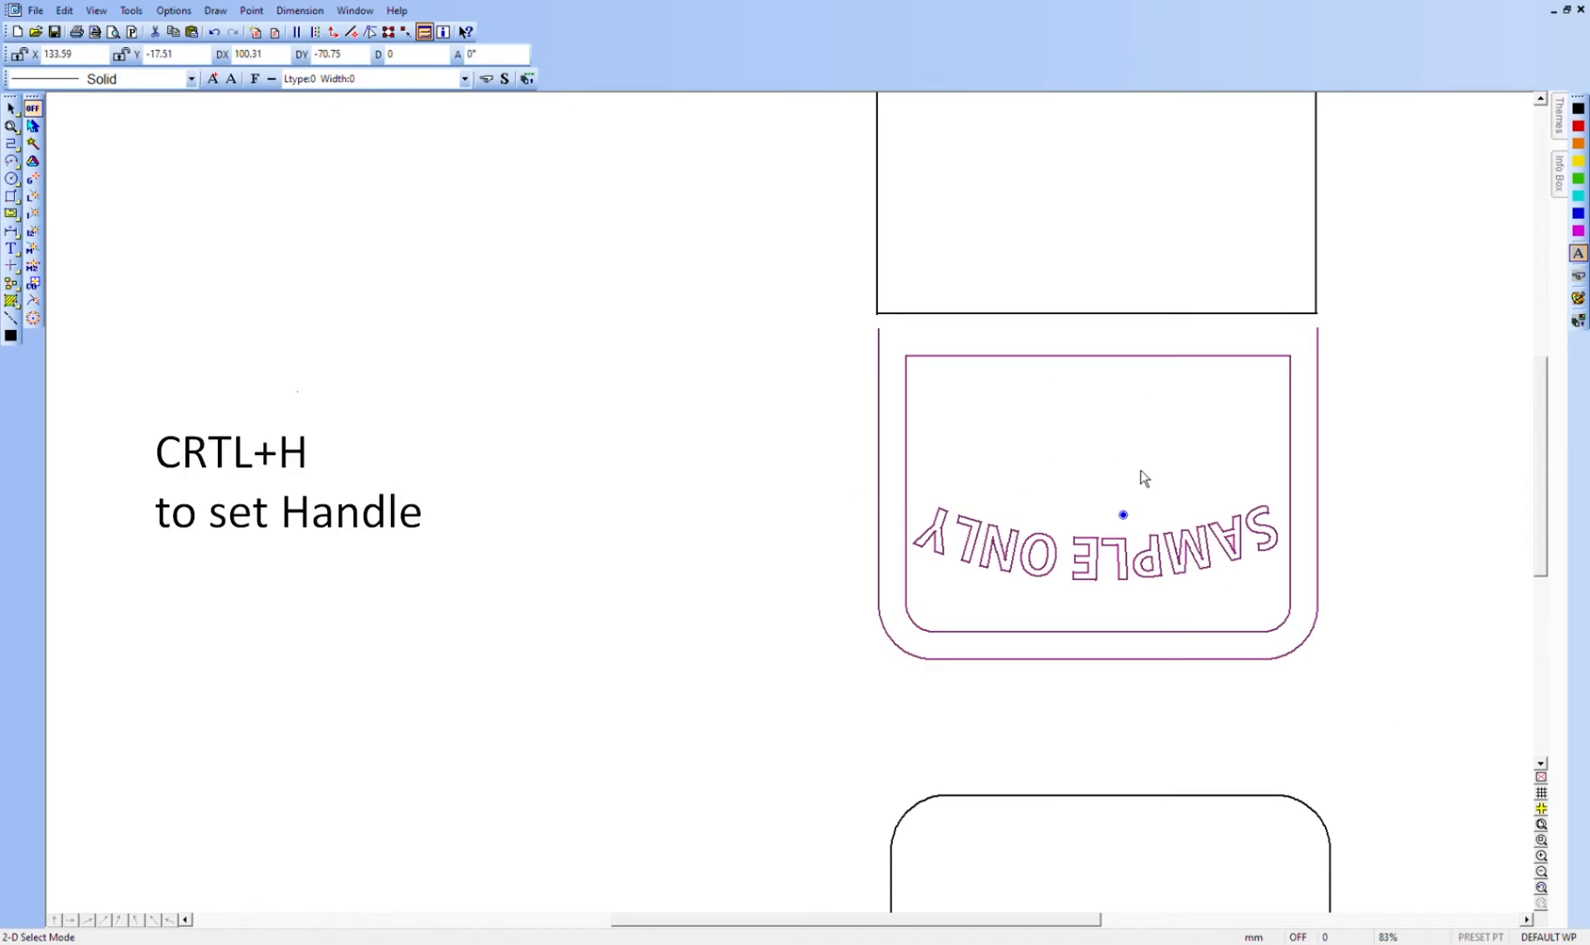
key("ctrl+h")
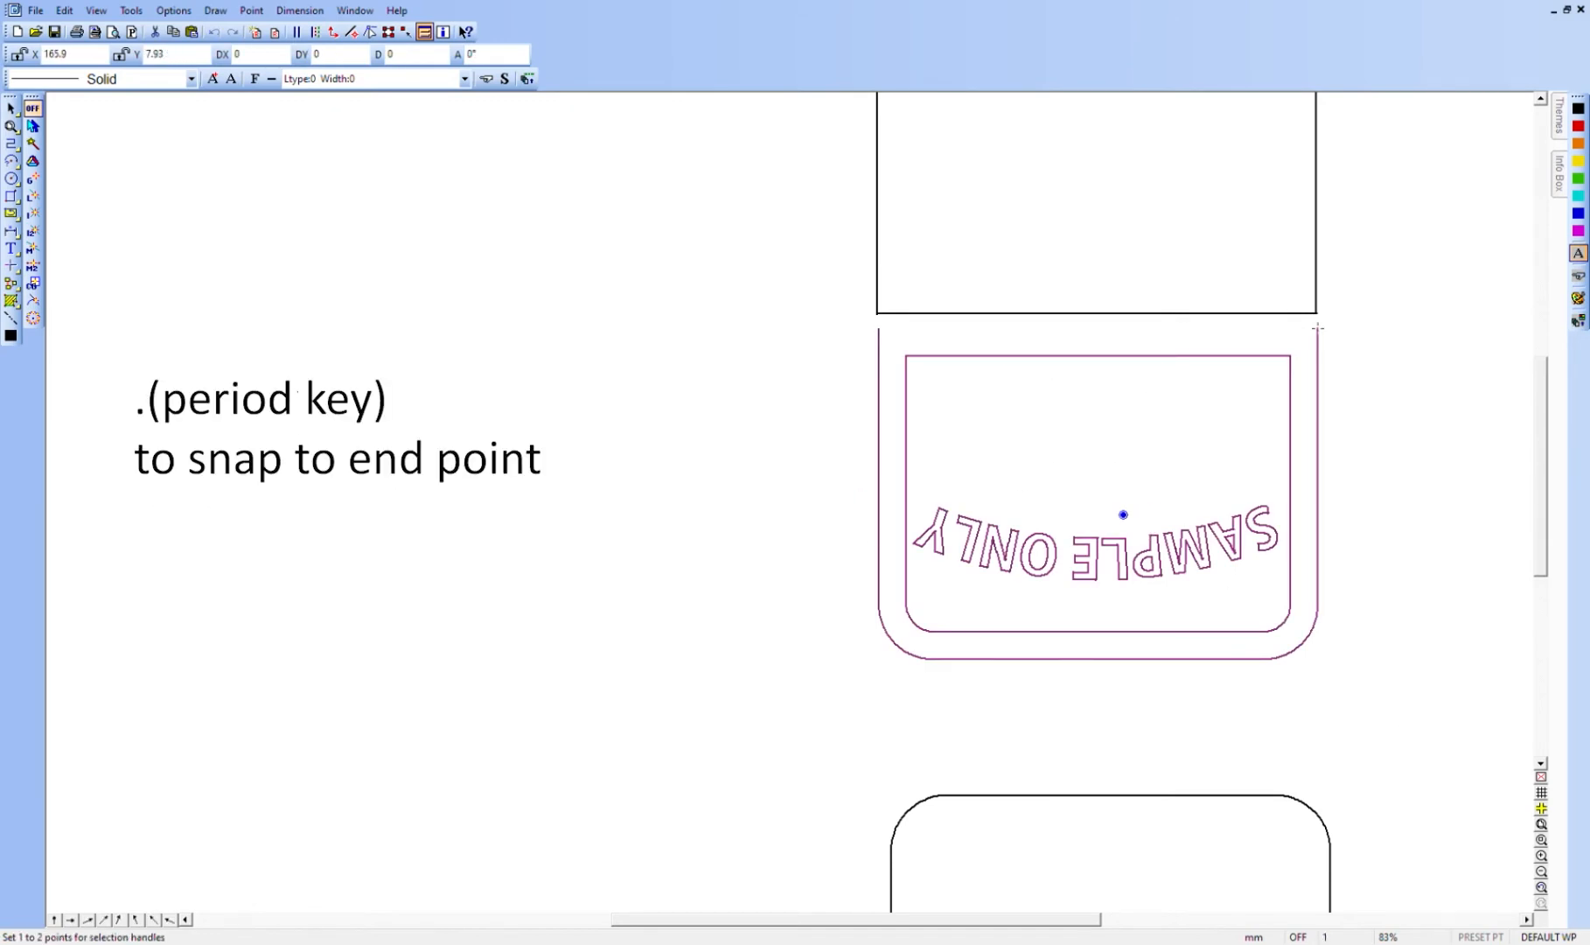
key("period")
key("Return")
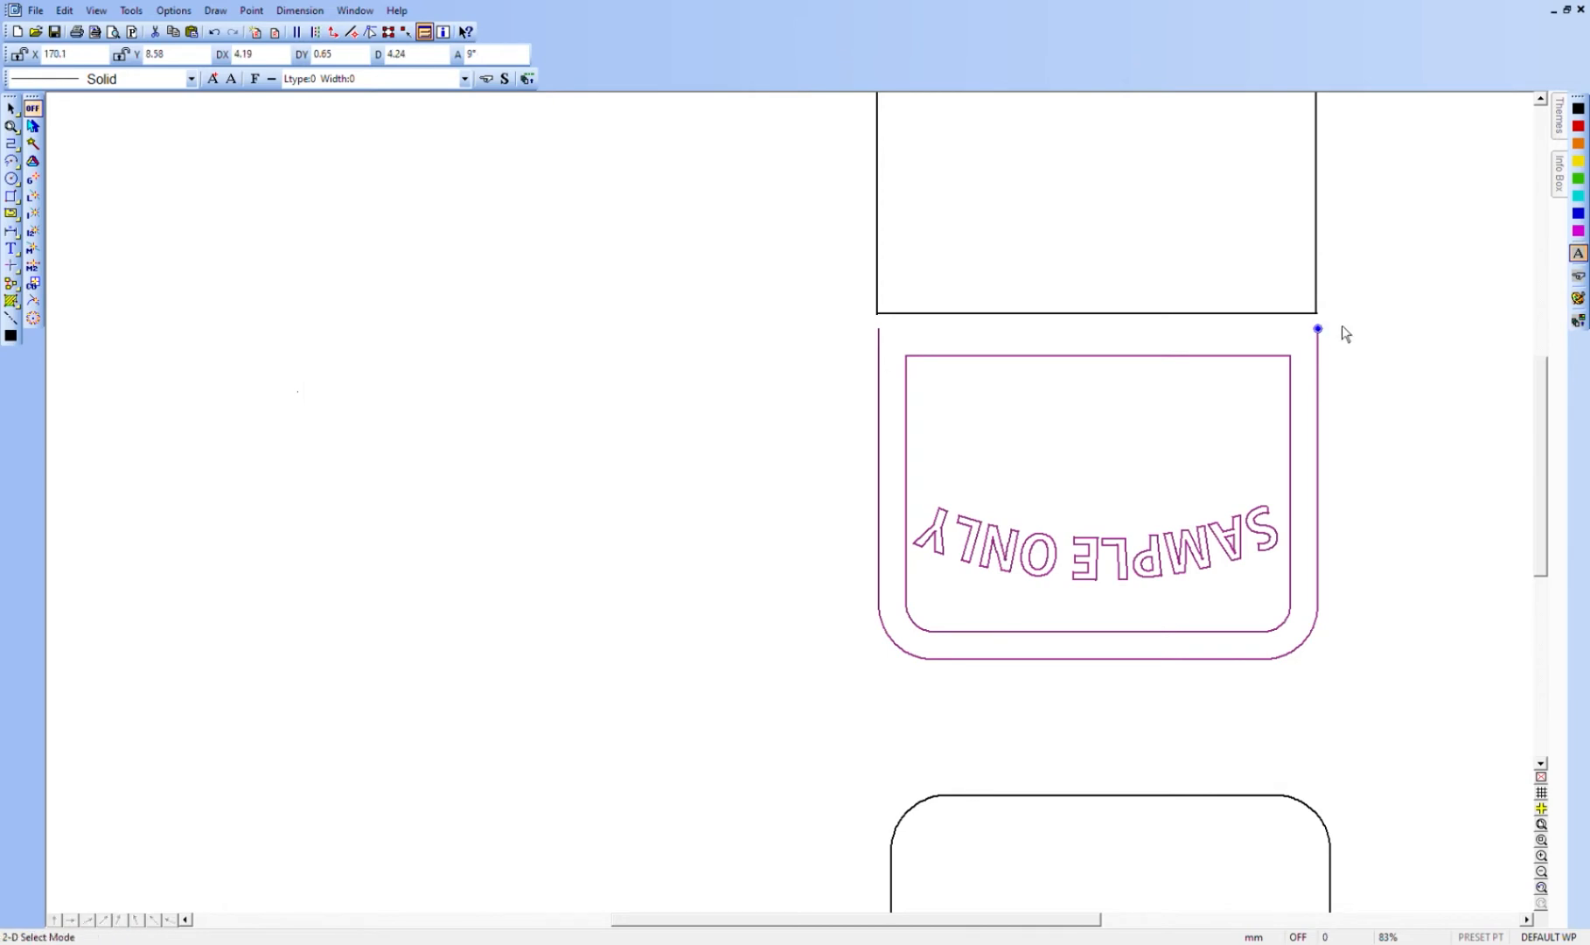
- Move the SAMPLE ONLY sign by its handle onto the plain outline's lower right corner, joining the two outlines
key("m")
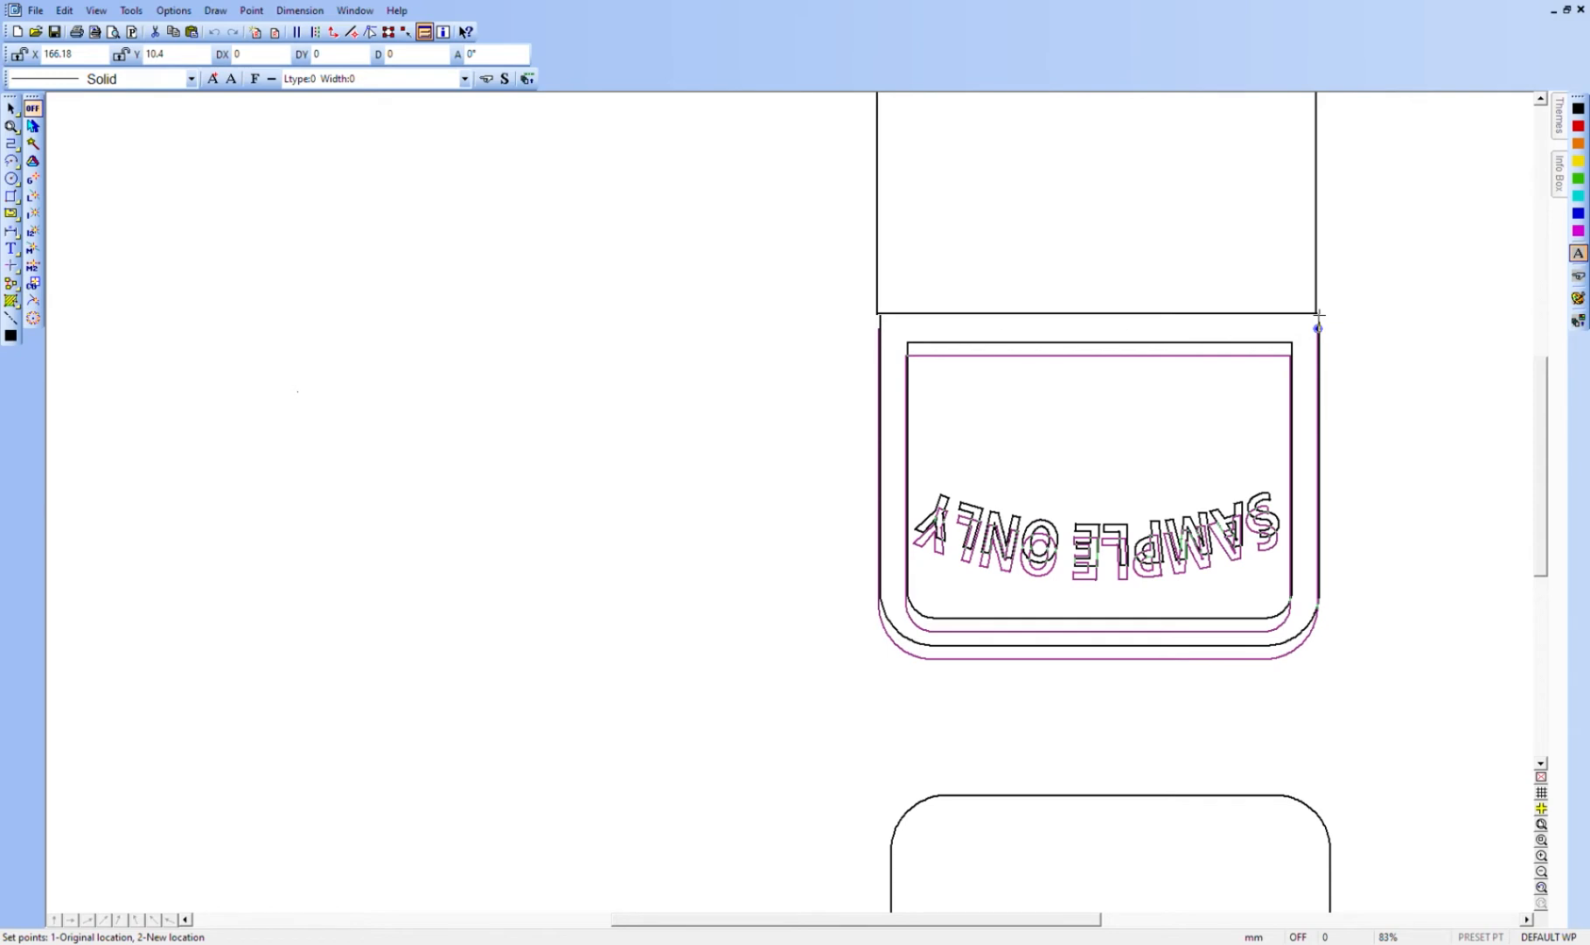
left_click(1318, 314)
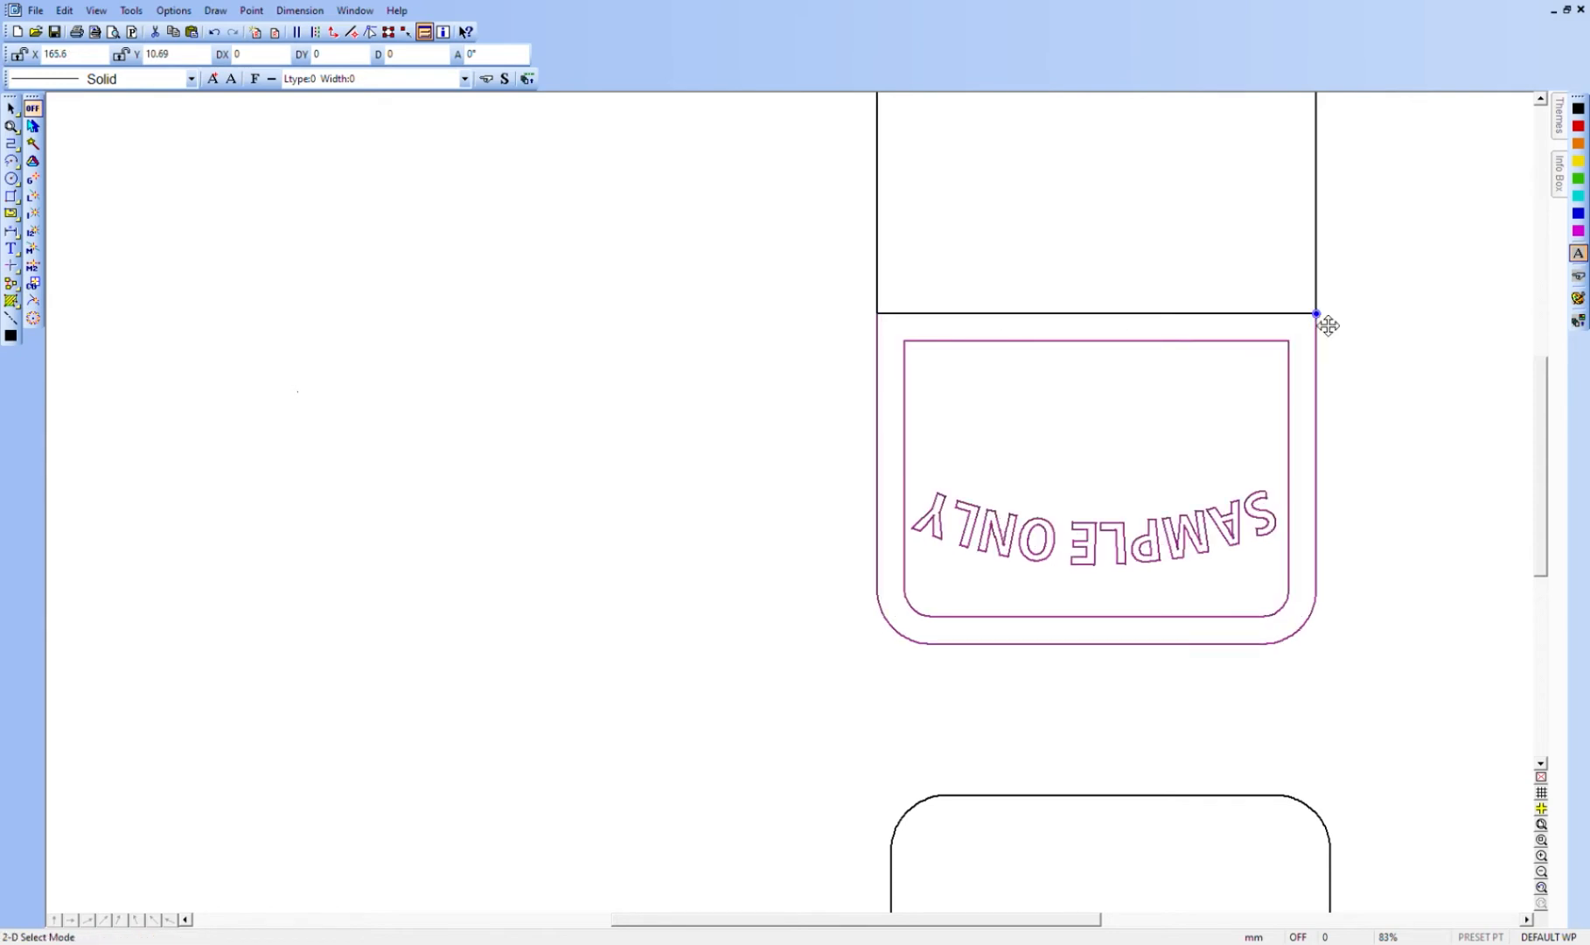
left_click(1443, 379)
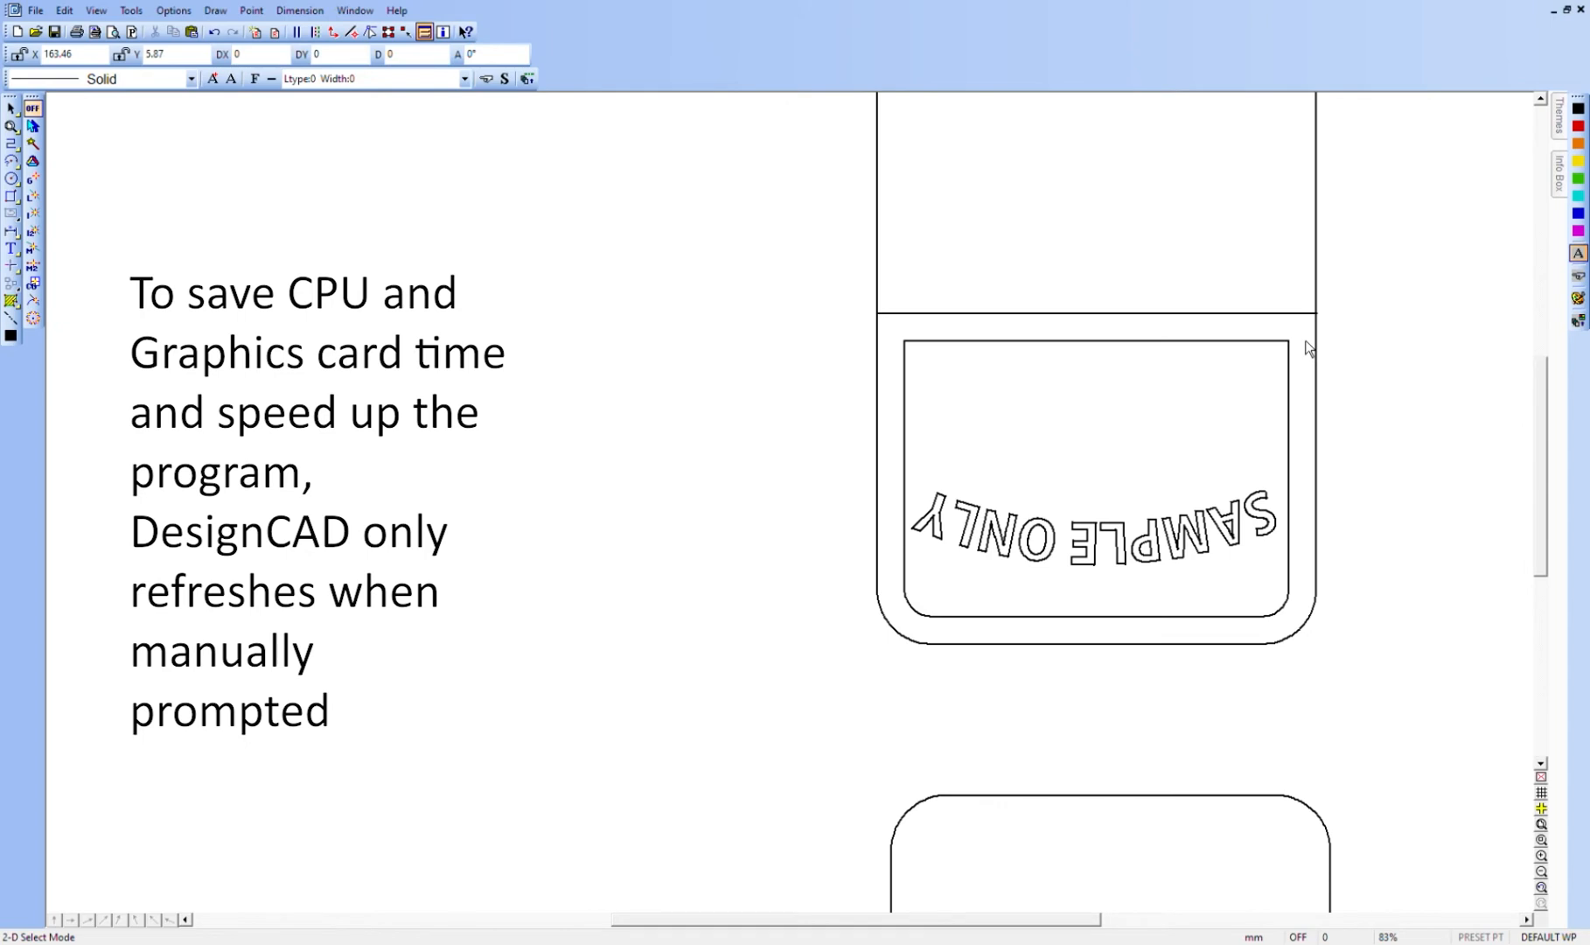
- Delete the "do not eat!" sign's upper line and set the selection handle at the open end of its upper right corner arc
scroll(1318, 390, "up", 1)
scroll(1318, 403, "up", 1)
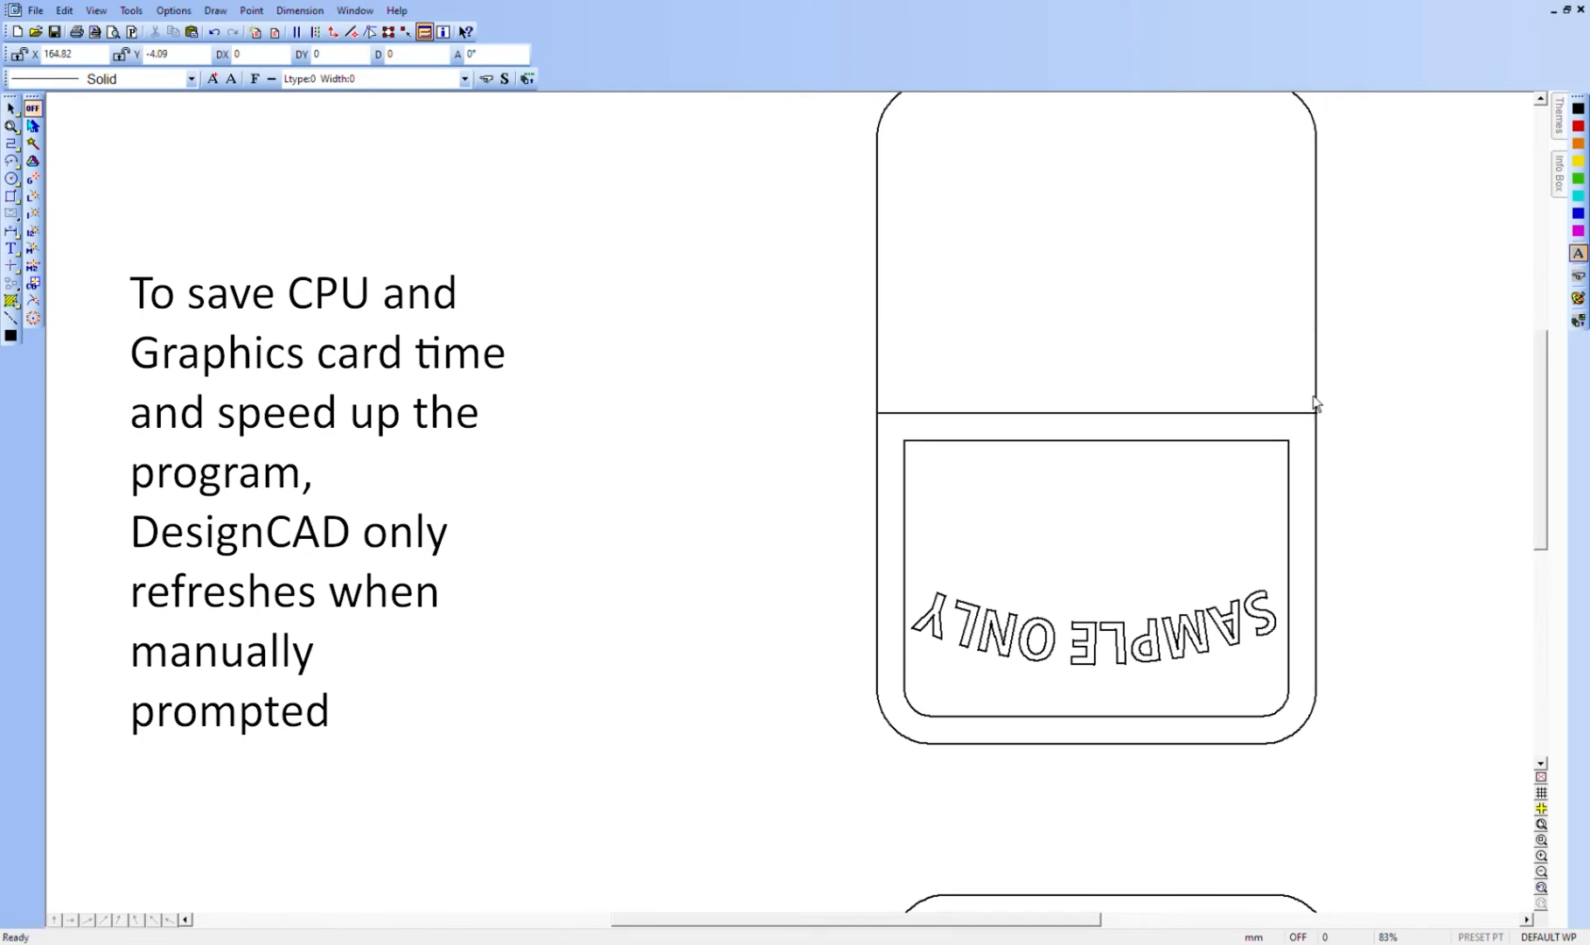
scroll(1303, 405, "up", 1)
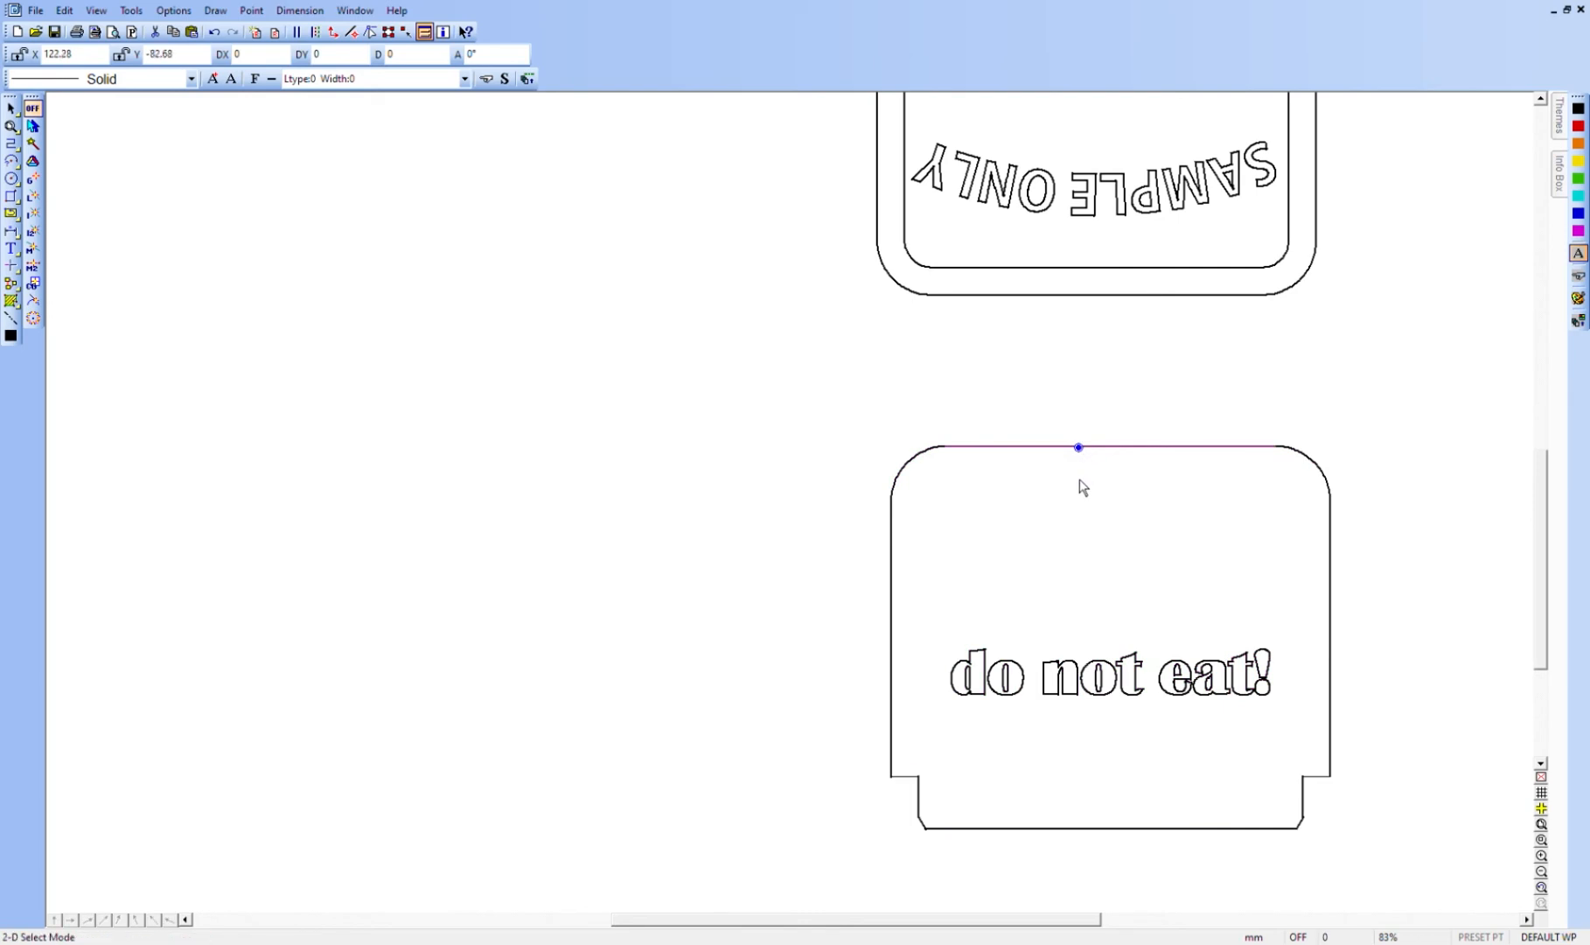
key("Delete")
left_click_drag(803, 390, 1400, 856)
key("h")
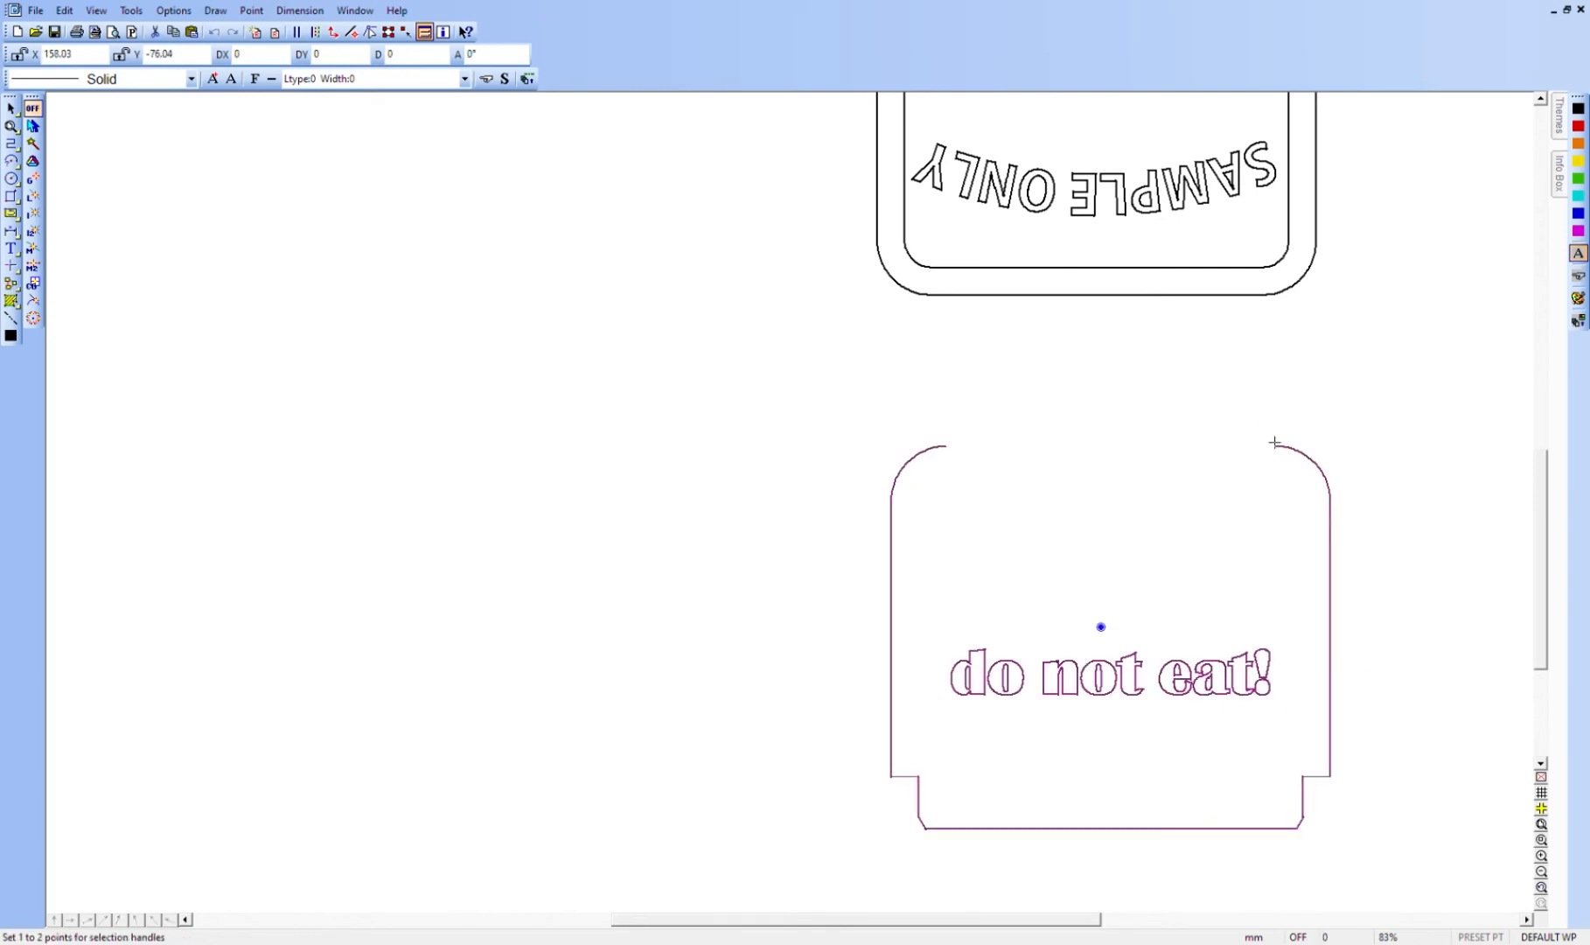
key("Return")
- Move the "do not eat!" sign by its handle onto the SAMPLE ONLY sign's lower right corner, joining the two outlines
key("m")
right_click(1263, 297)
left_click(1403, 433)
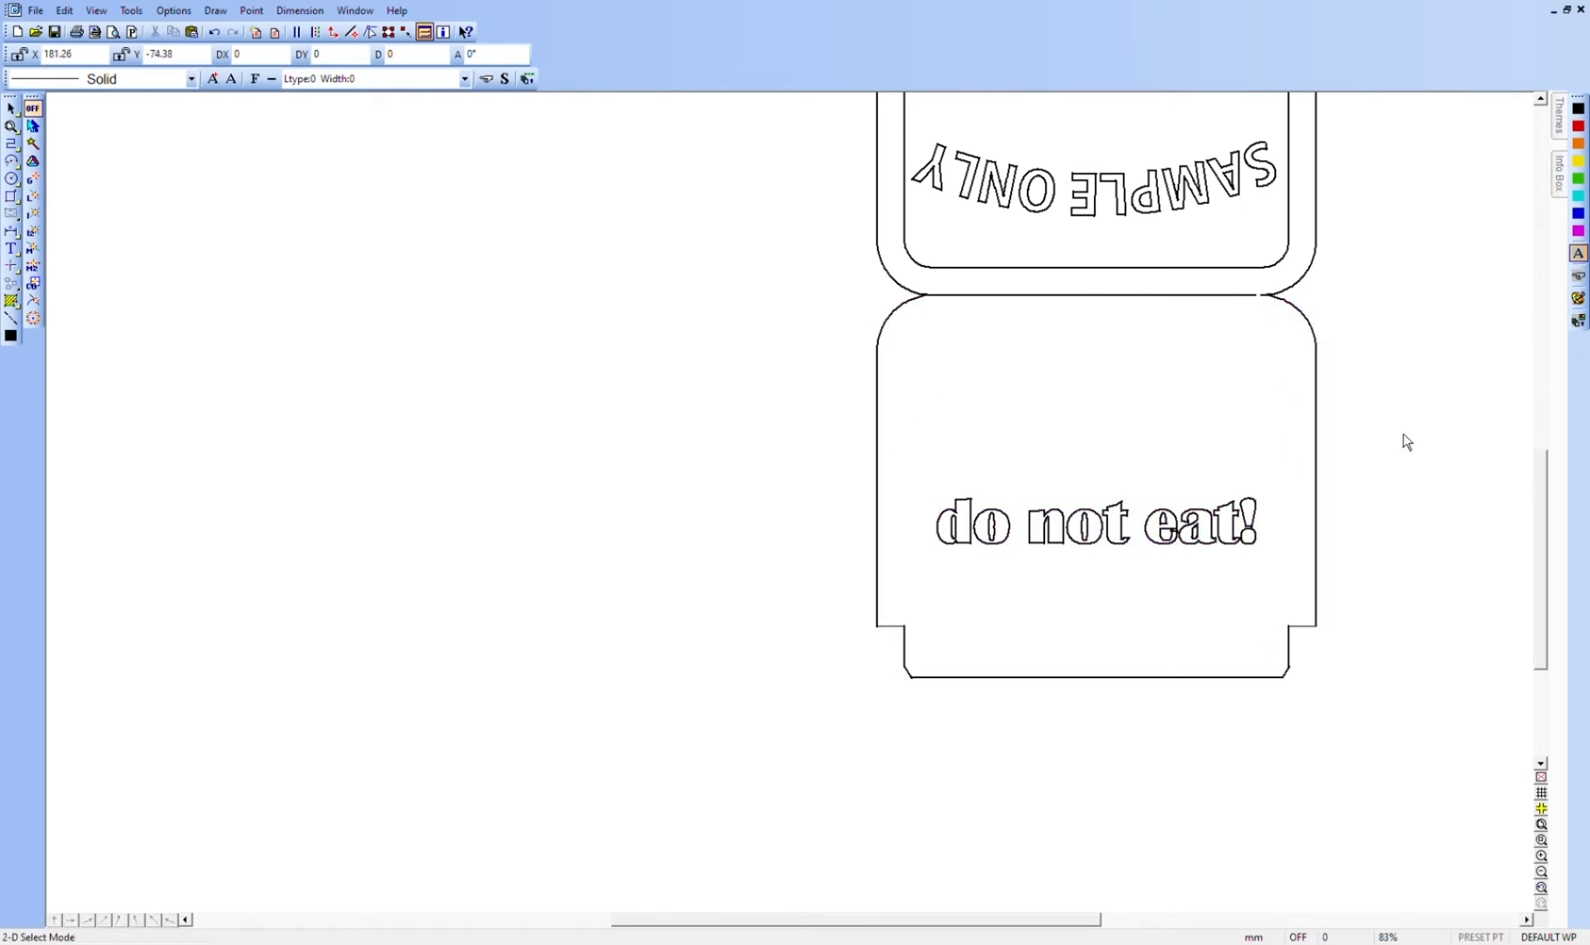
- Import the drawing of the slotted plate and move it clear of the joined signs, to their left
key("f")
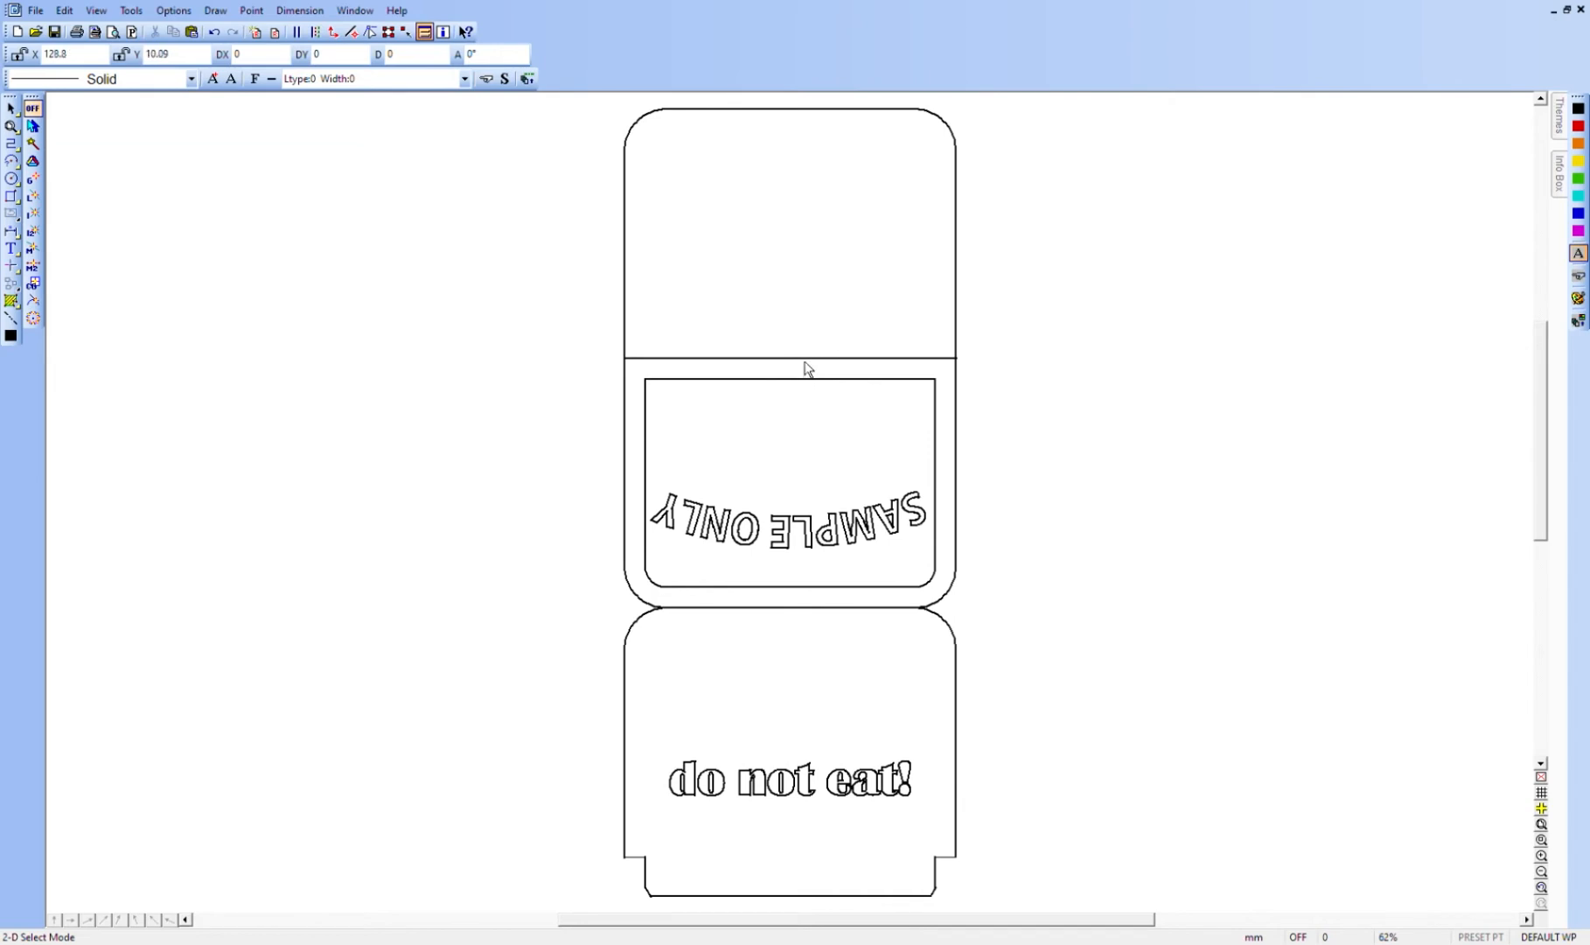
scroll(799, 469, "down", 5)
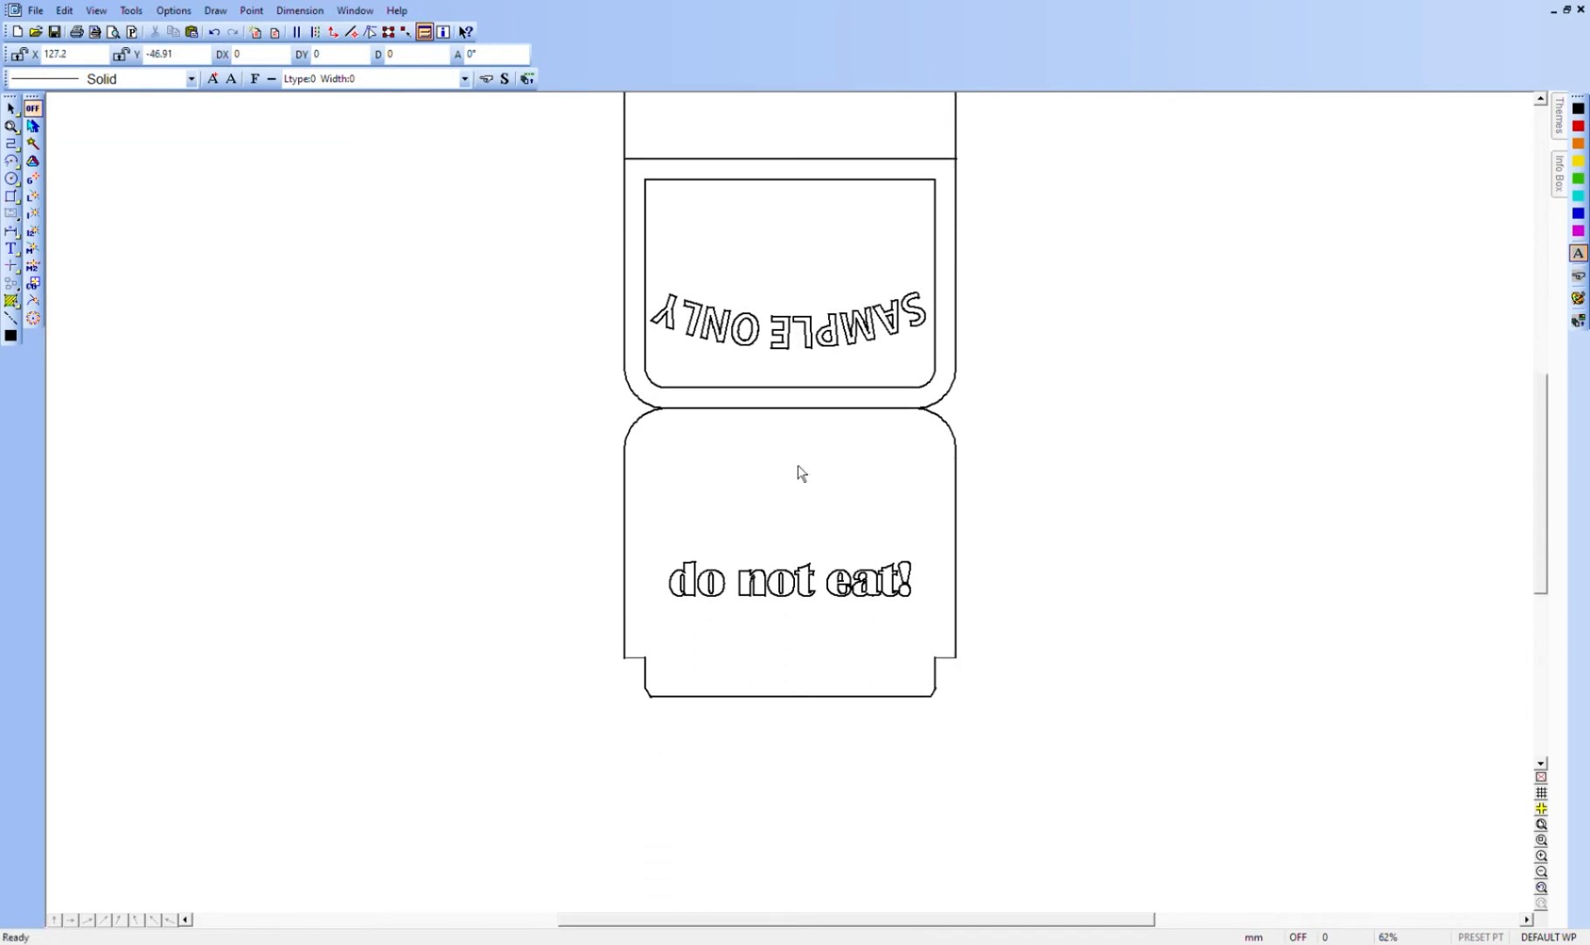
left_click(36, 13)
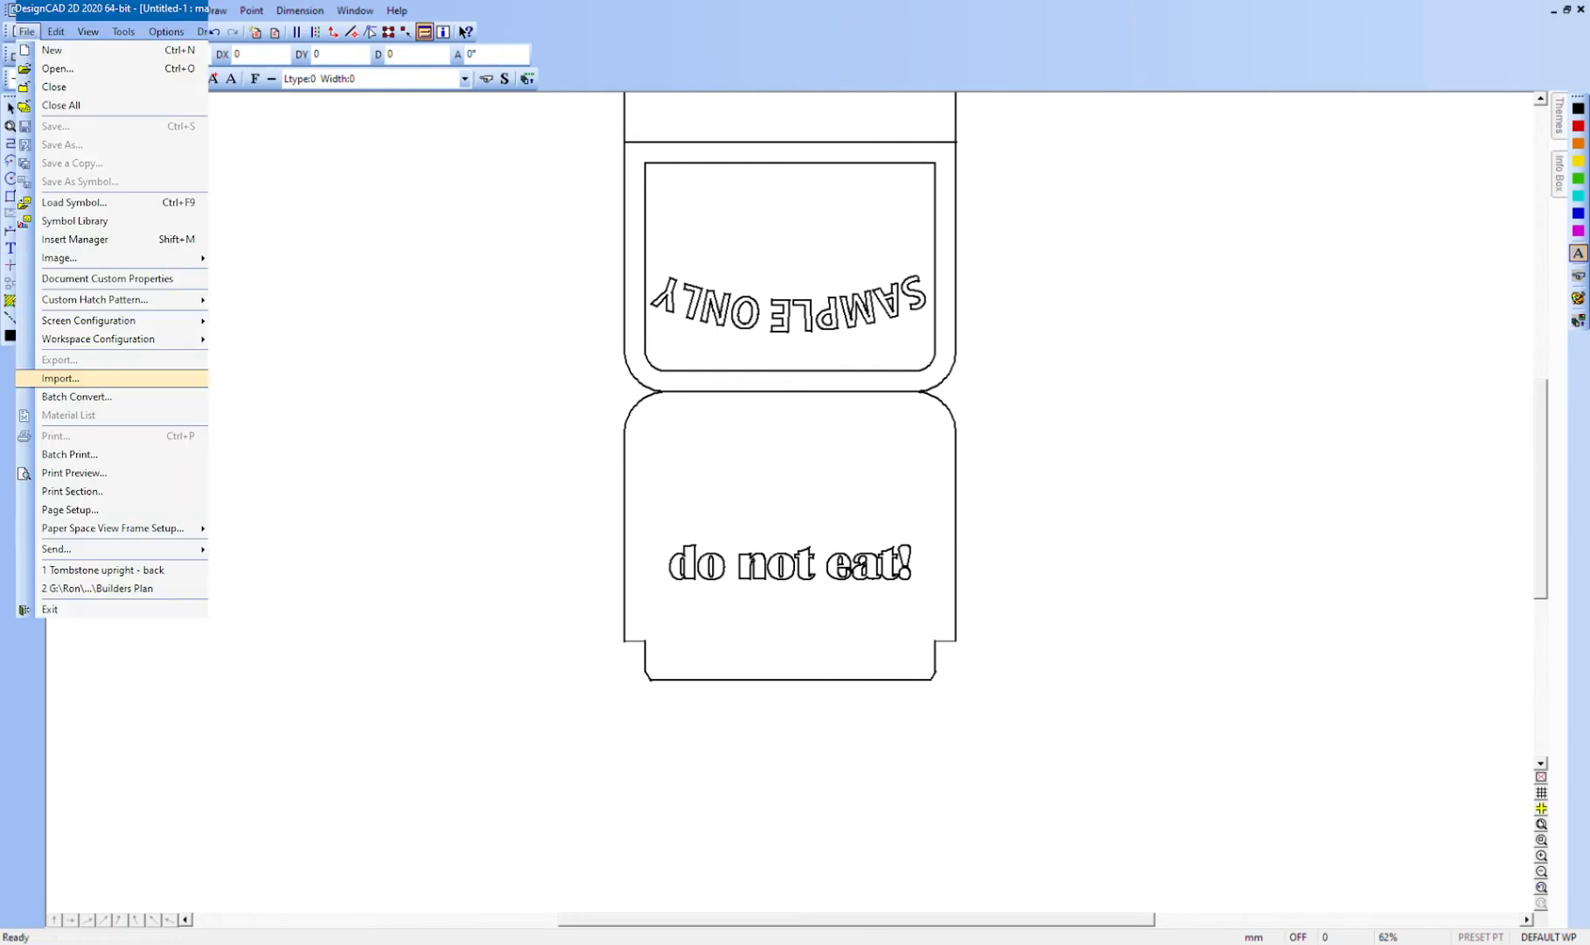
left_click(60, 377)
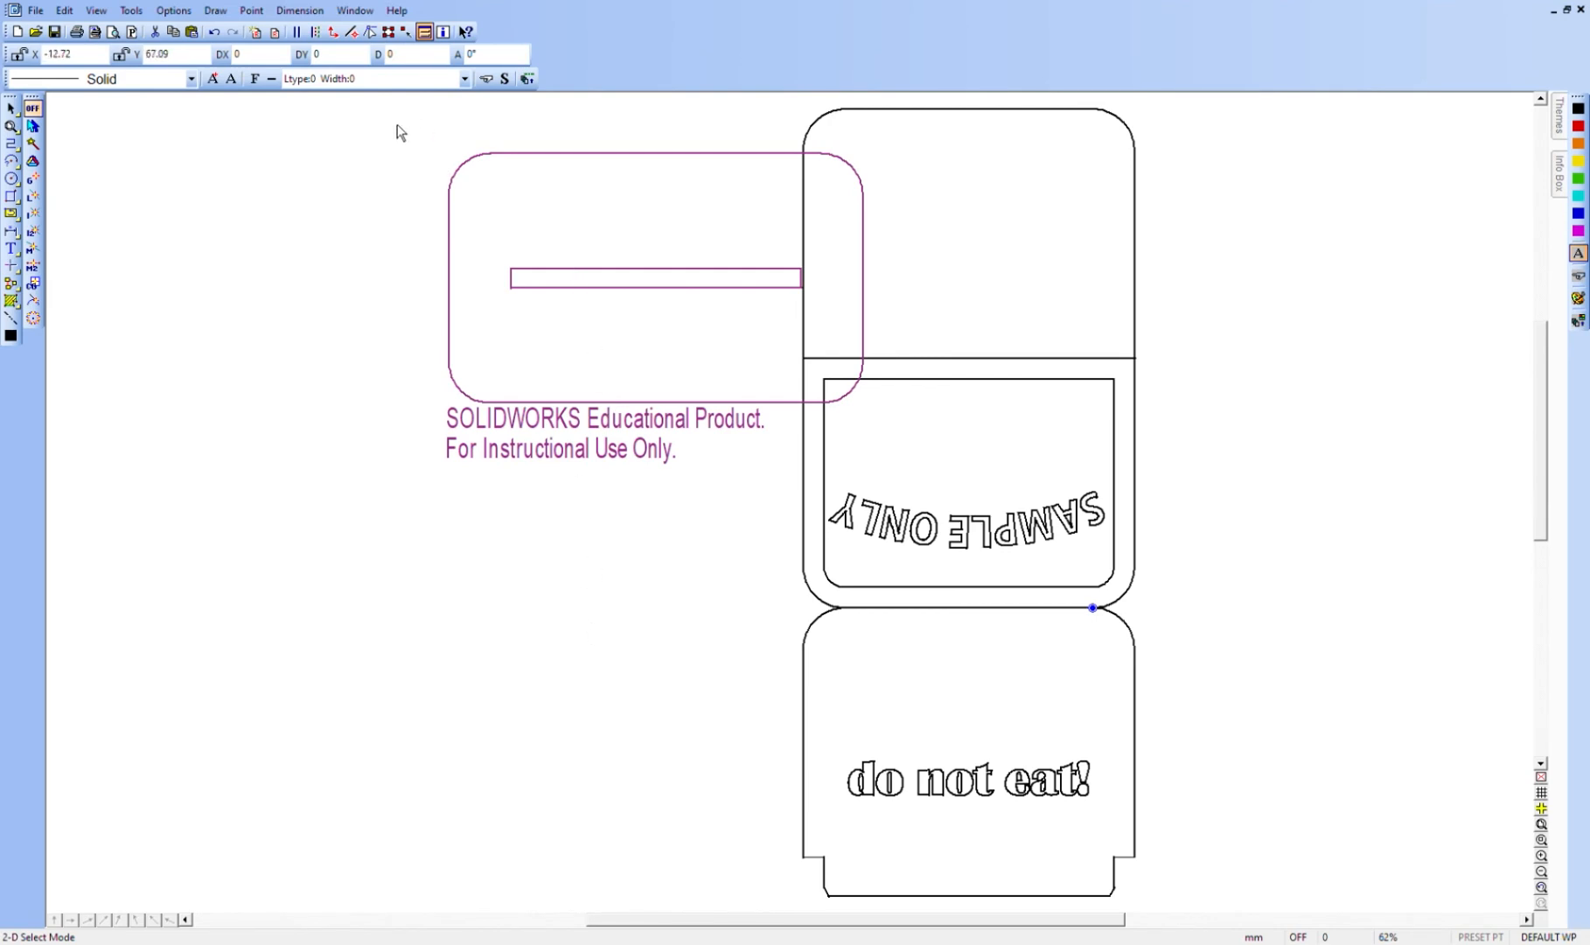
mouse_move(385, 121)
left_mouse_down()
mouse_move(803, 243)
mouse_move(927, 479)
left_mouse_up()
left_click_drag(650, 295, 489, 632)
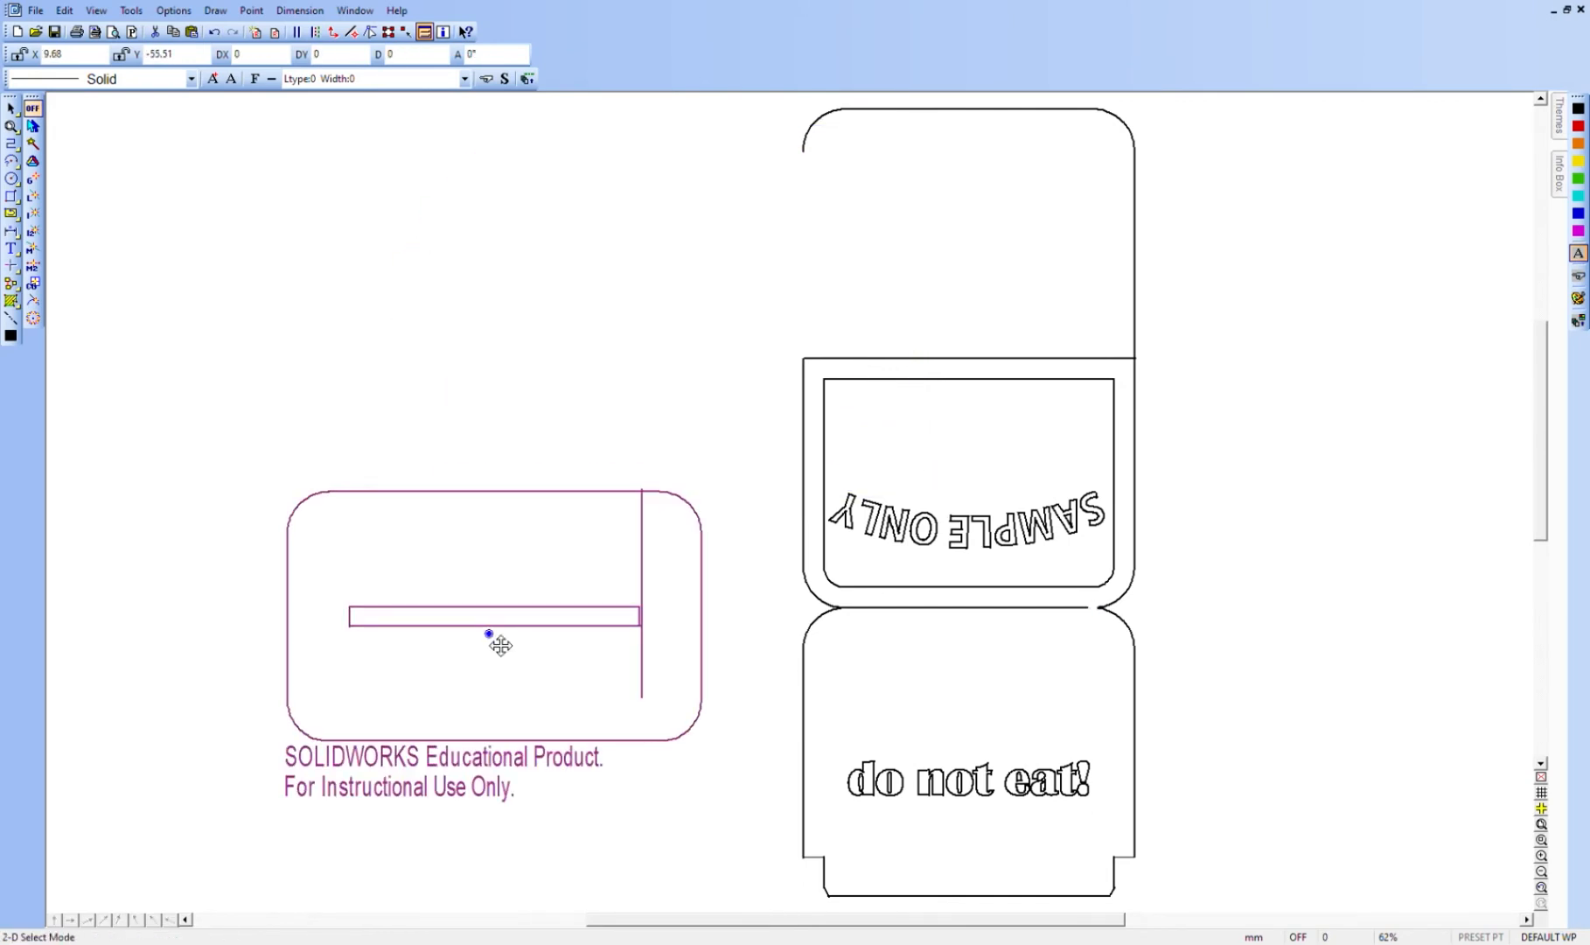
- Delete the stray vertical line crossing the slotted plate and redraw the plain outline's left side with an orthogonal line
left_click(642, 540)
key("Delete")
left_click(10, 143)
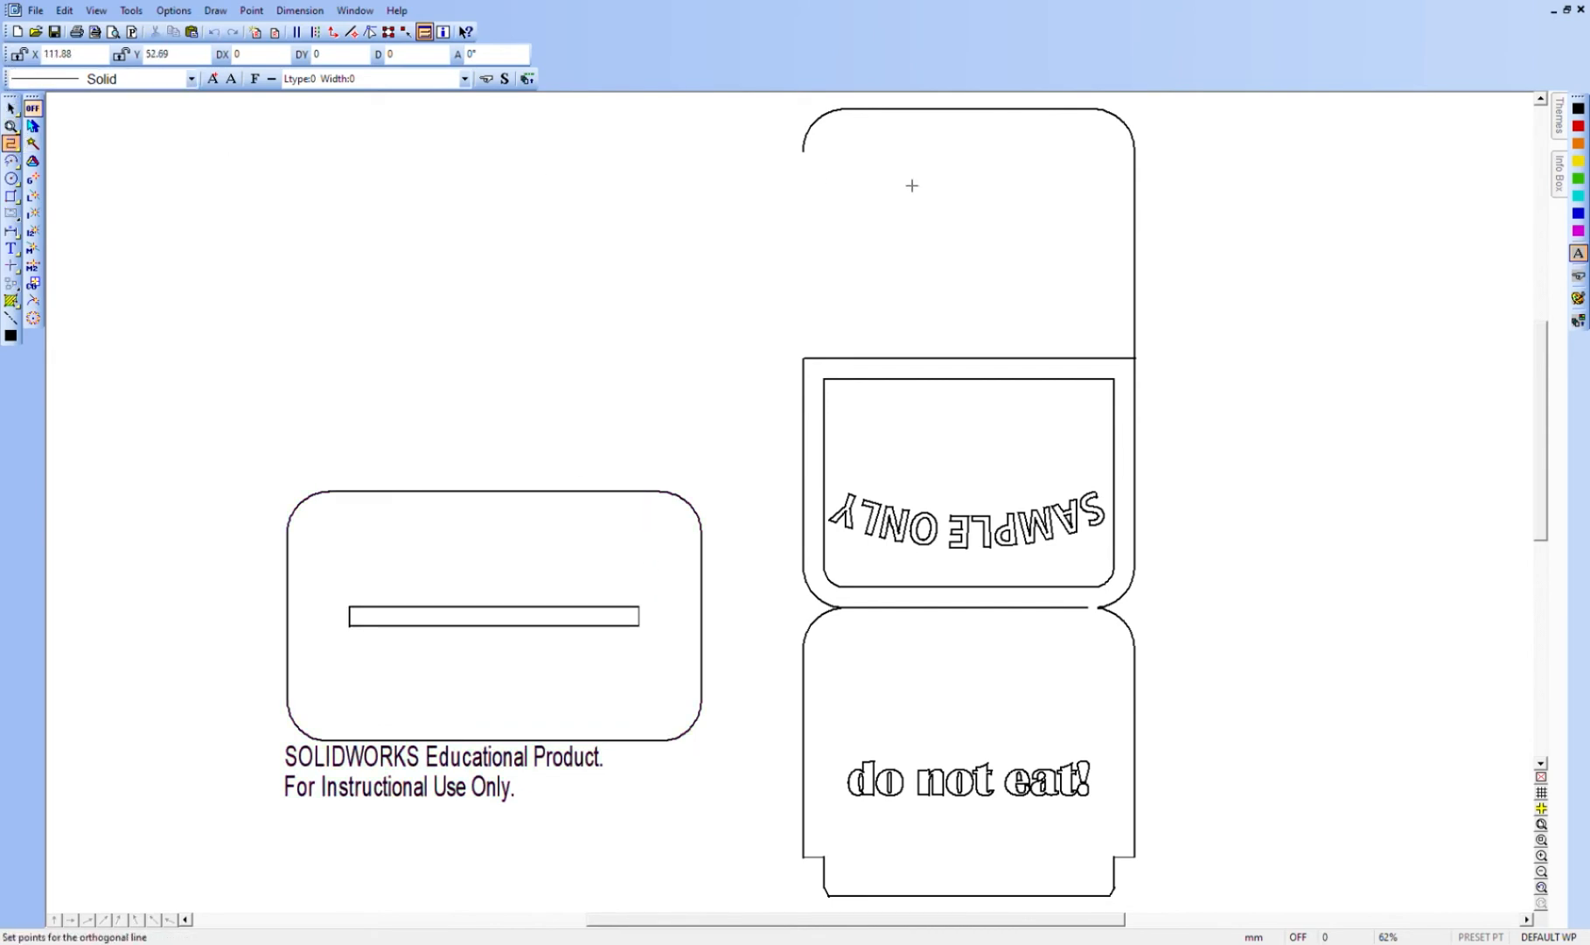
left_click(802, 357)
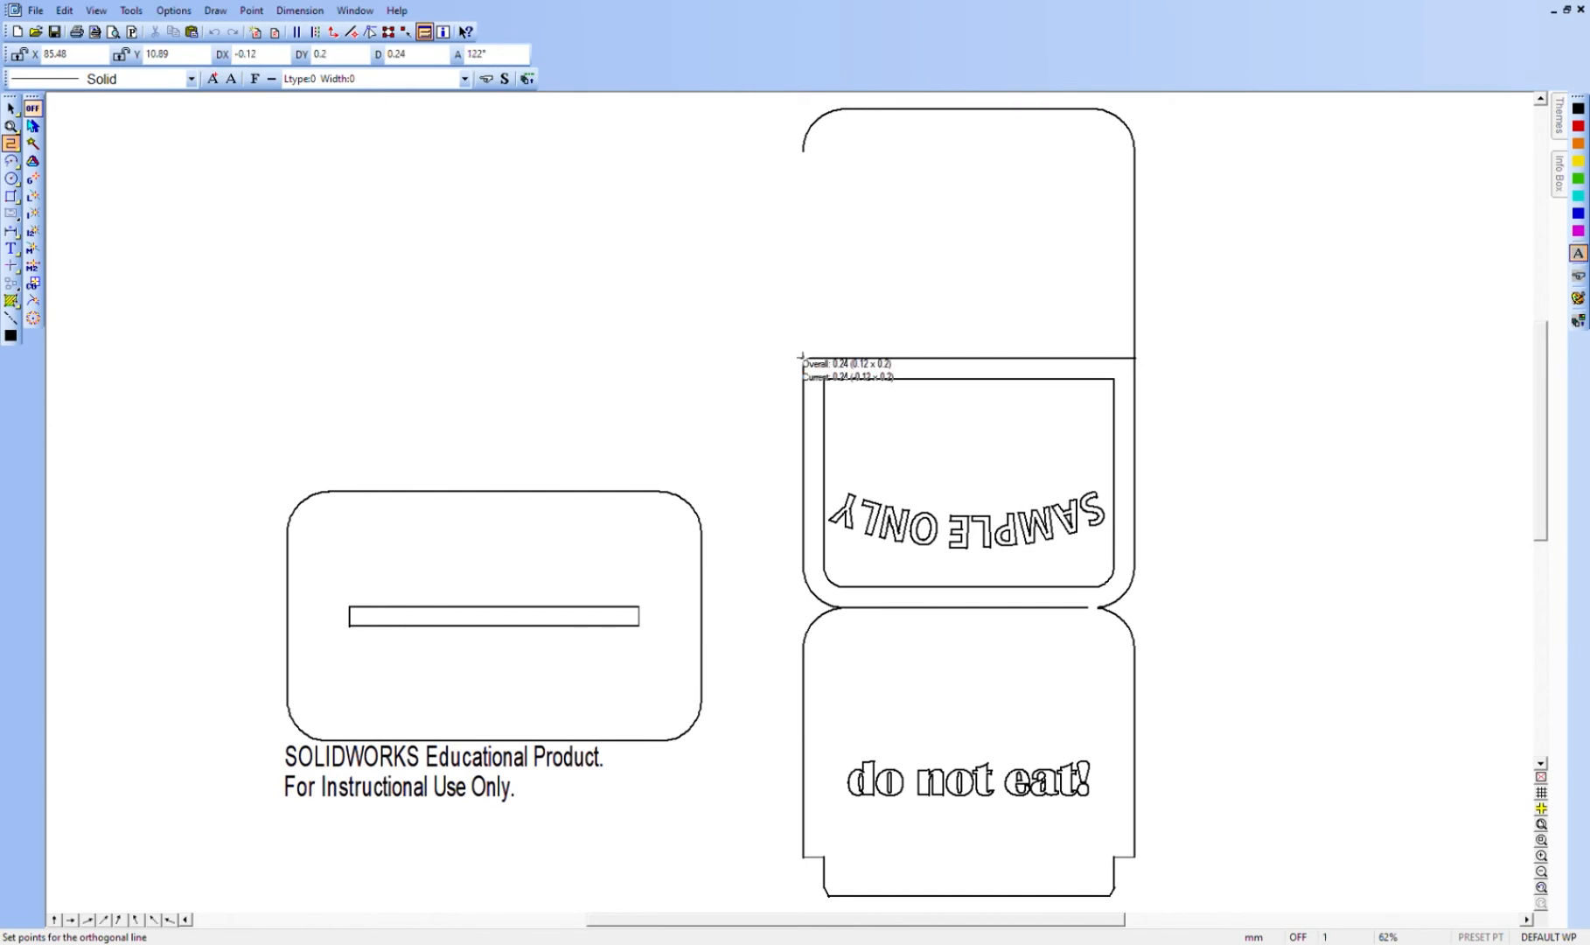
left_click(798, 151)
key("Escape")
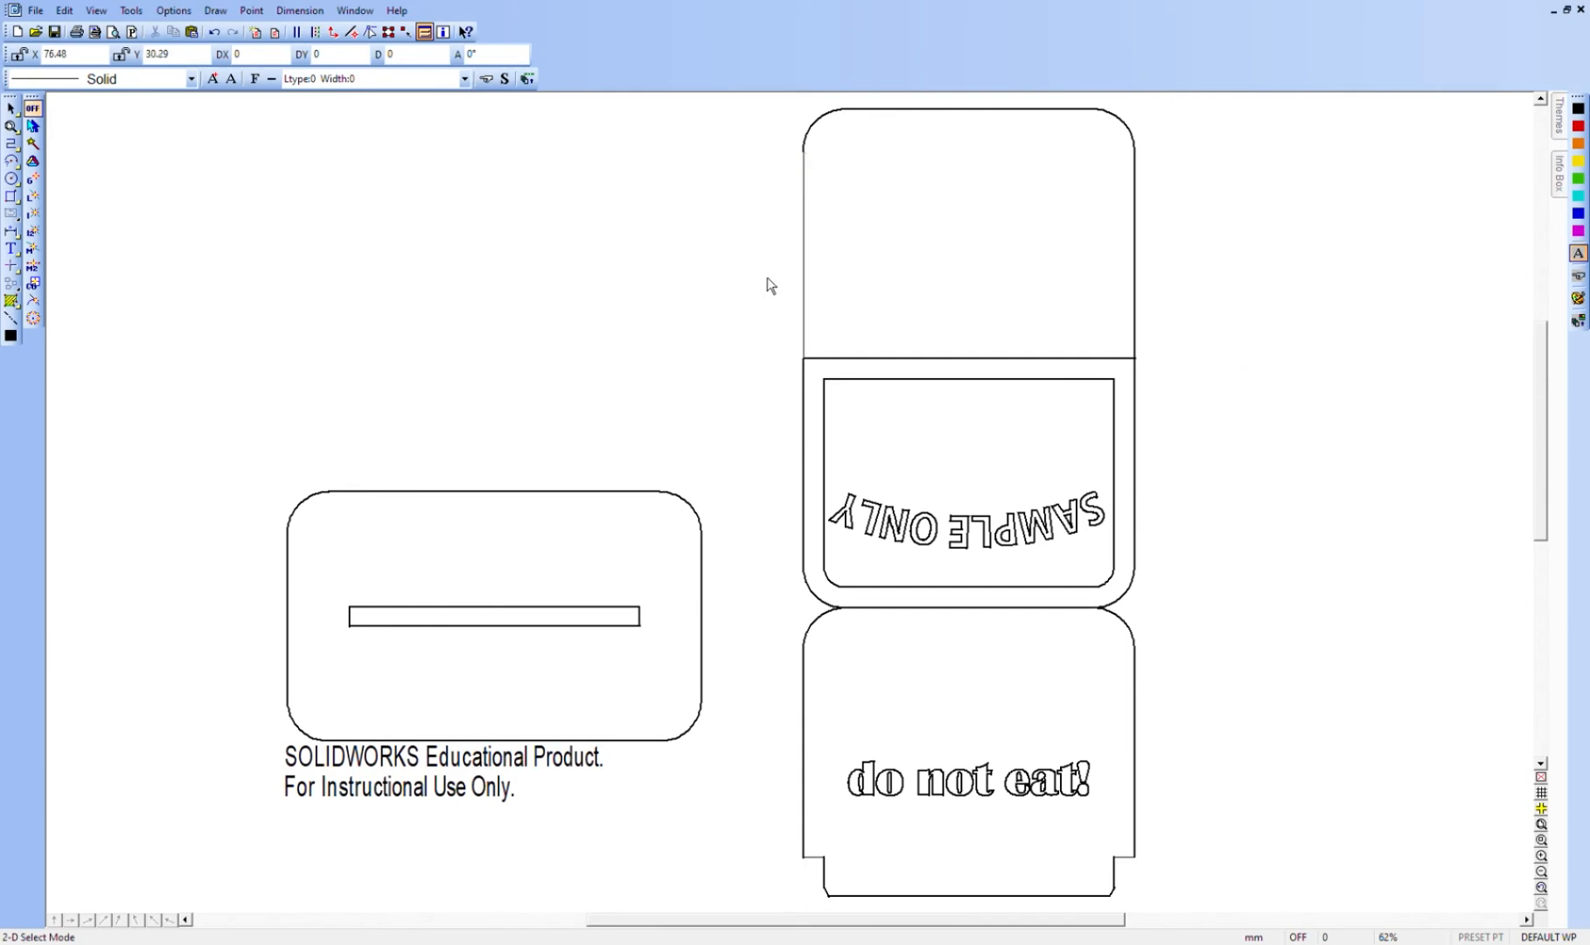
- Delete the two SOLIDWORKS educational note lines below the slotted plate
left_click_drag(273, 752, 681, 831)
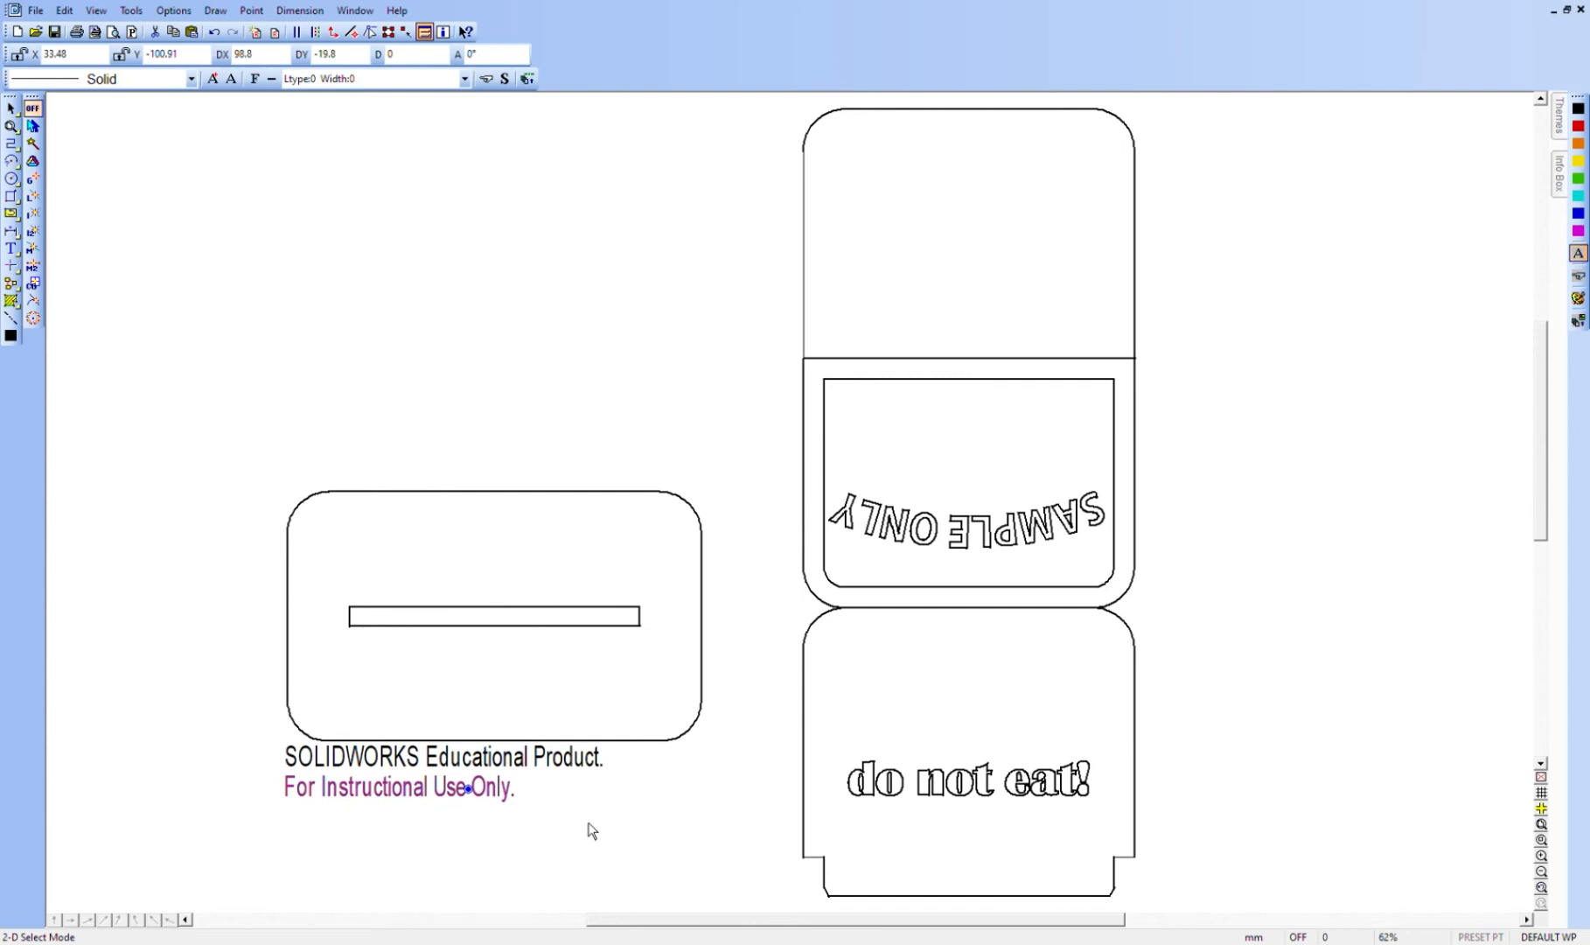
key("Delete")
left_click(500, 759)
key("Delete")
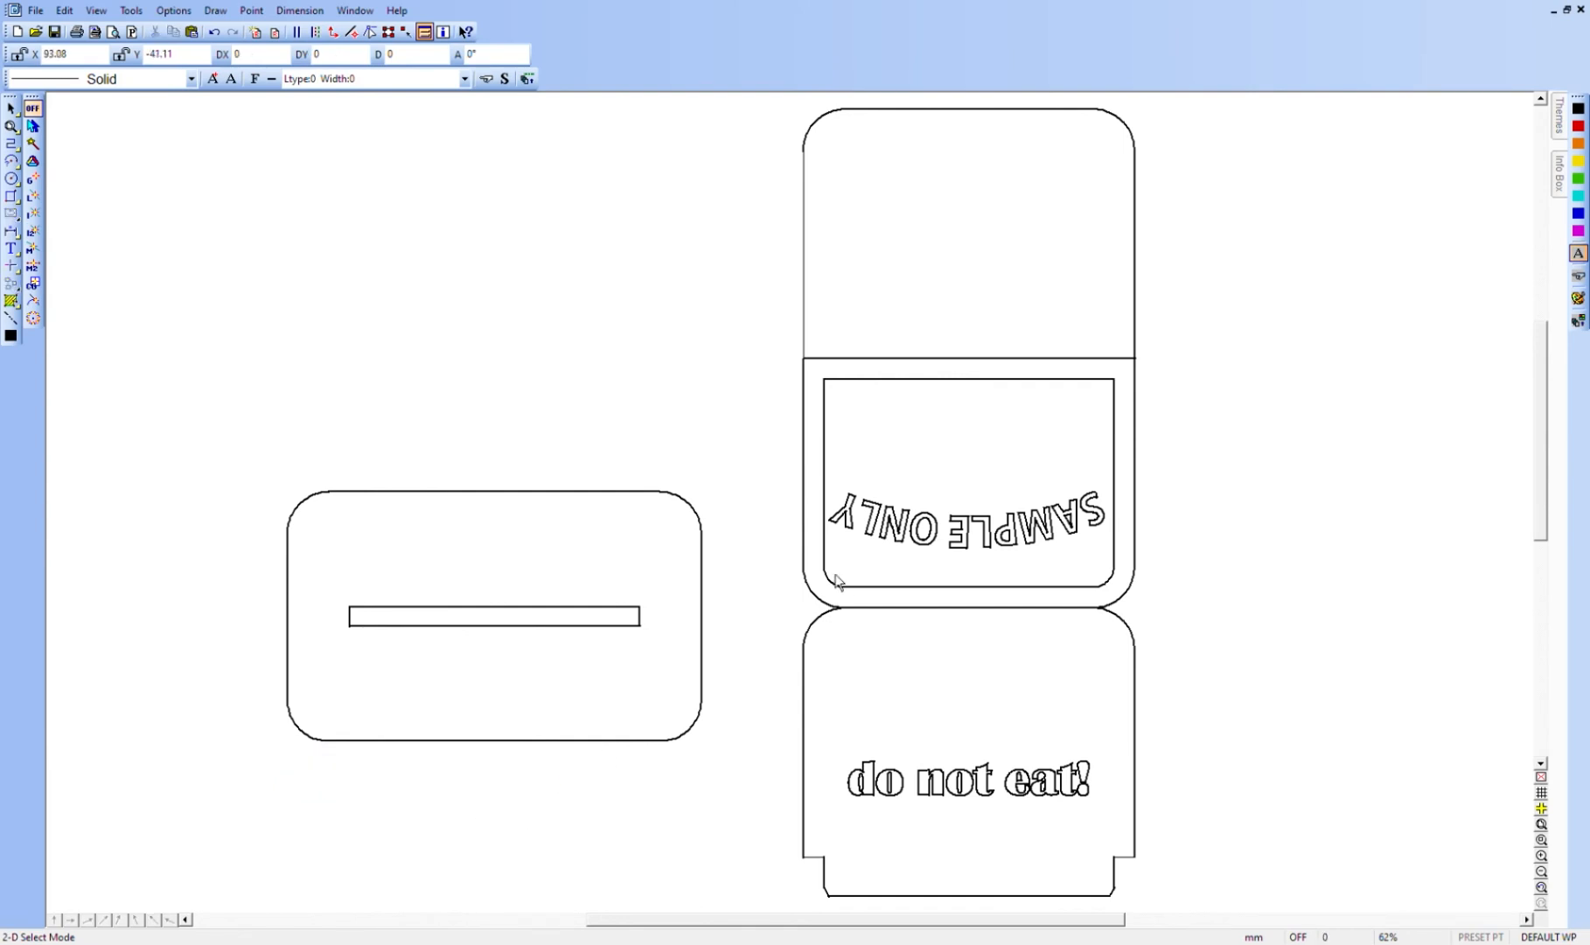
- Rotate the slotted plate 90° so it stands upright and place it just right of the plain outline
scroll(832, 581, "up", 1)
scroll(881, 654, "down", 5)
scroll(888, 679, "up", 2)
scroll(881, 669, "up", 2)
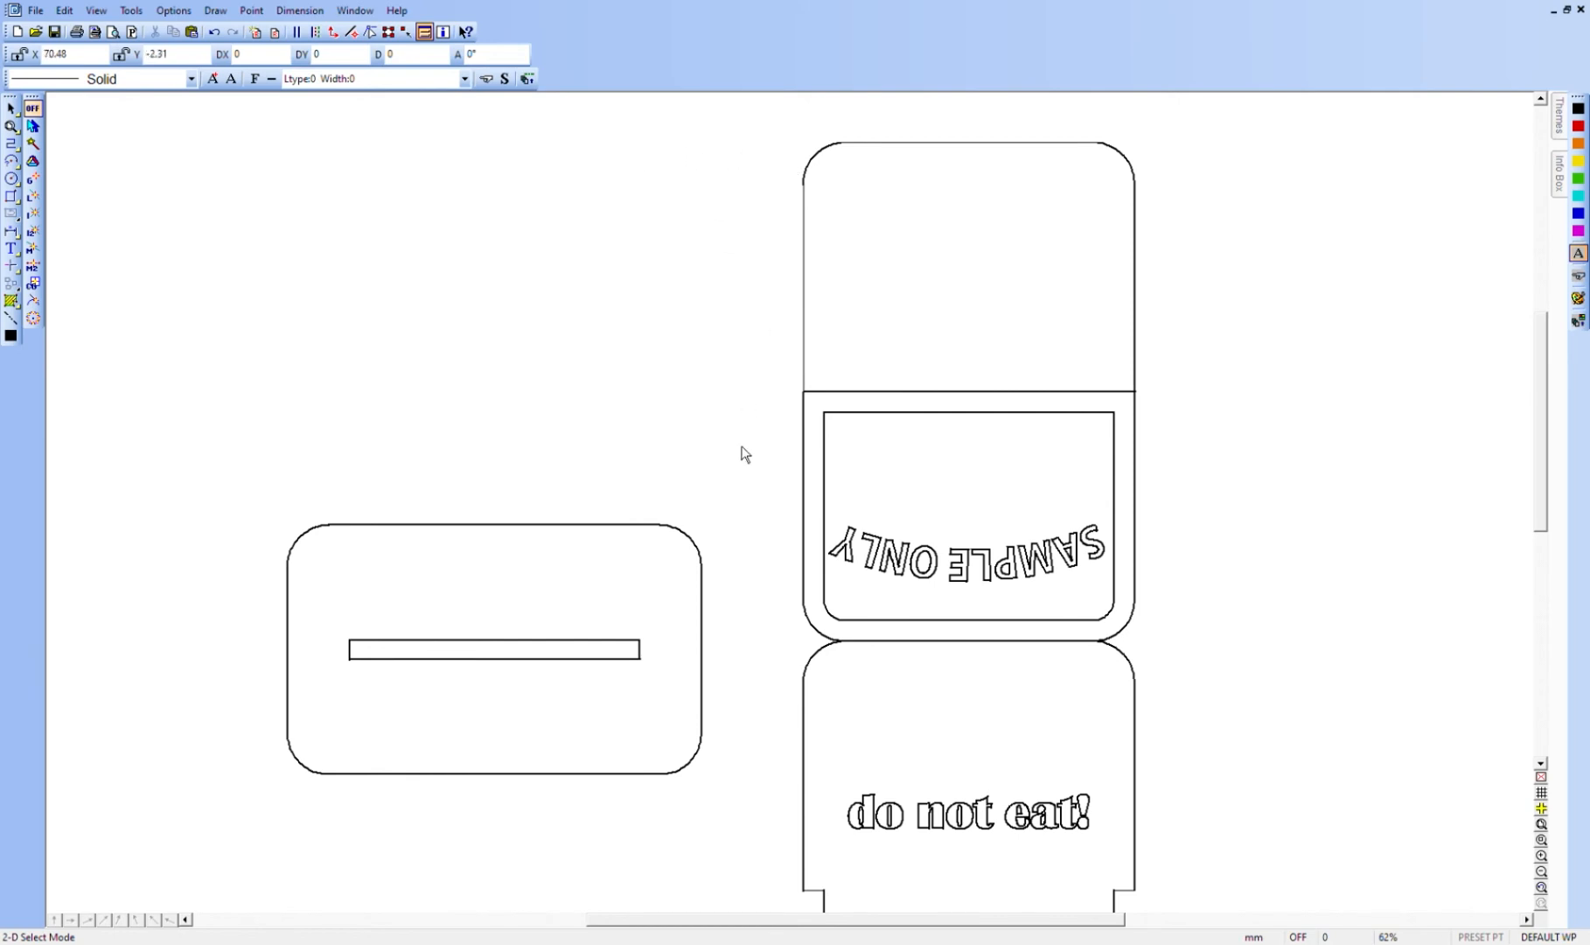
left_click_drag(234, 510, 699, 790)
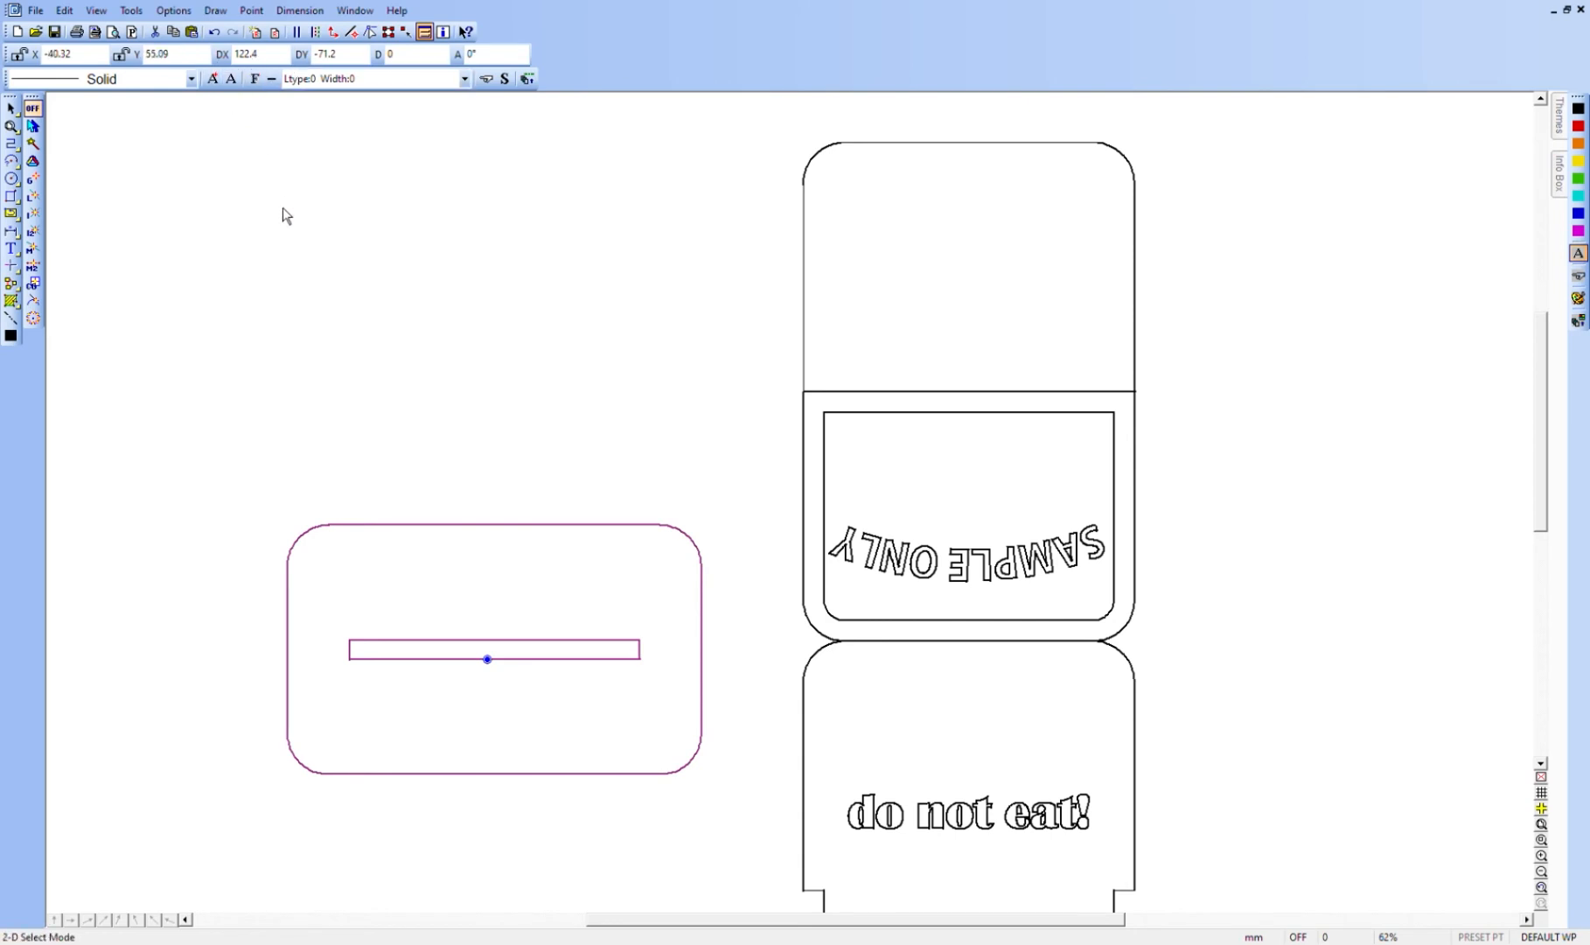
key("r")
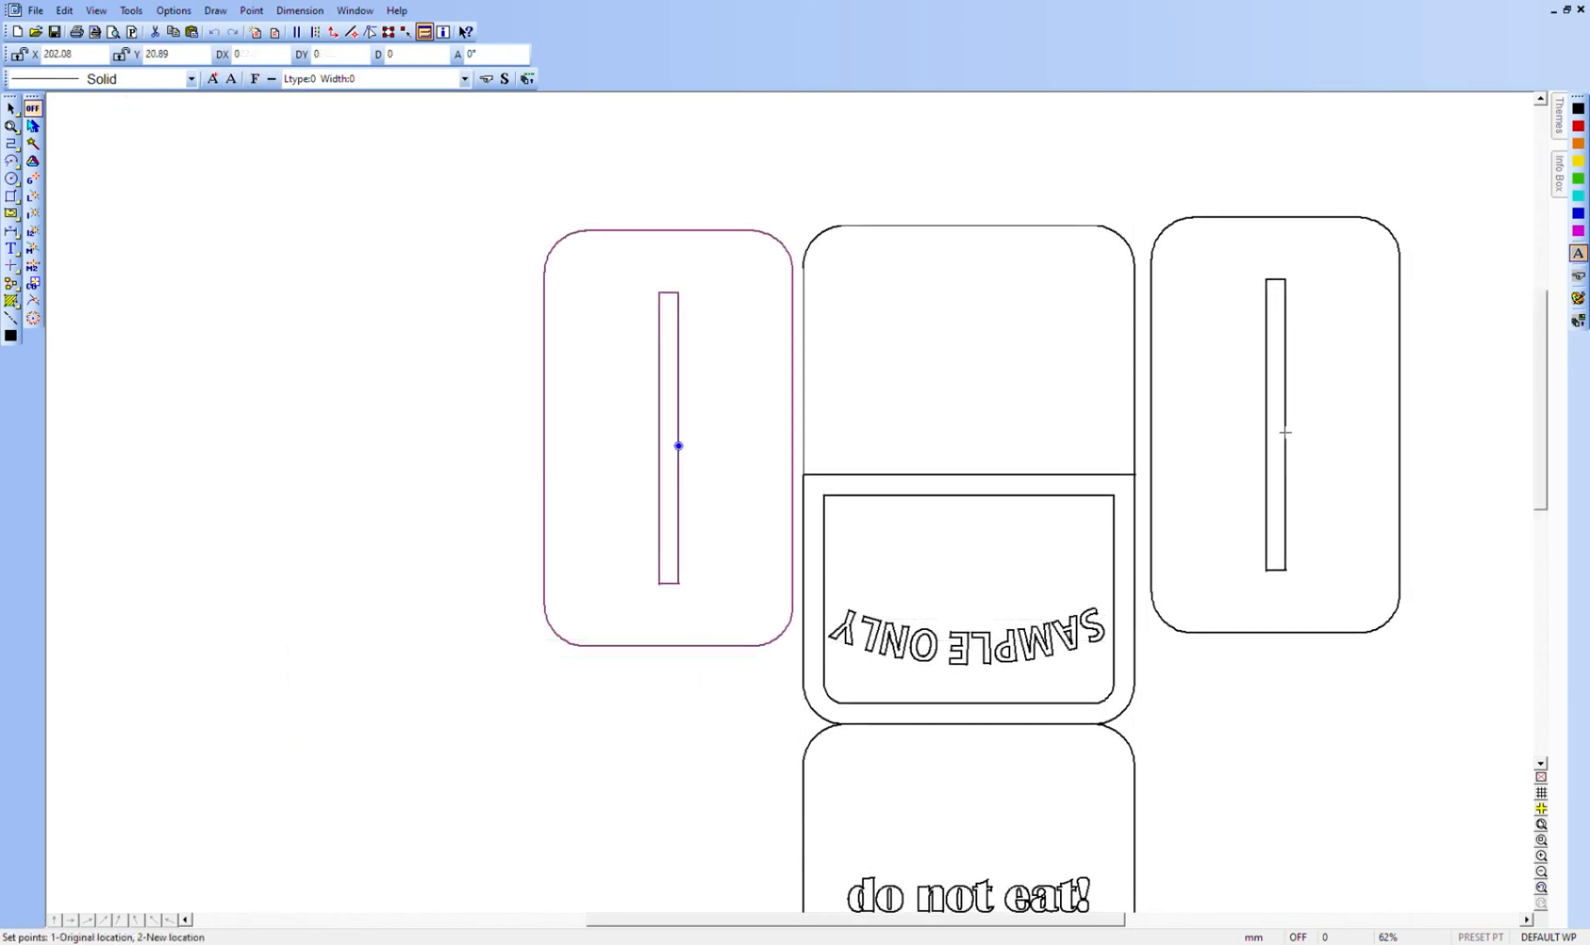
left_click(1285, 431)
- Delete the left side line of the upright slotted plate
scroll(1327, 674, "down", 5)
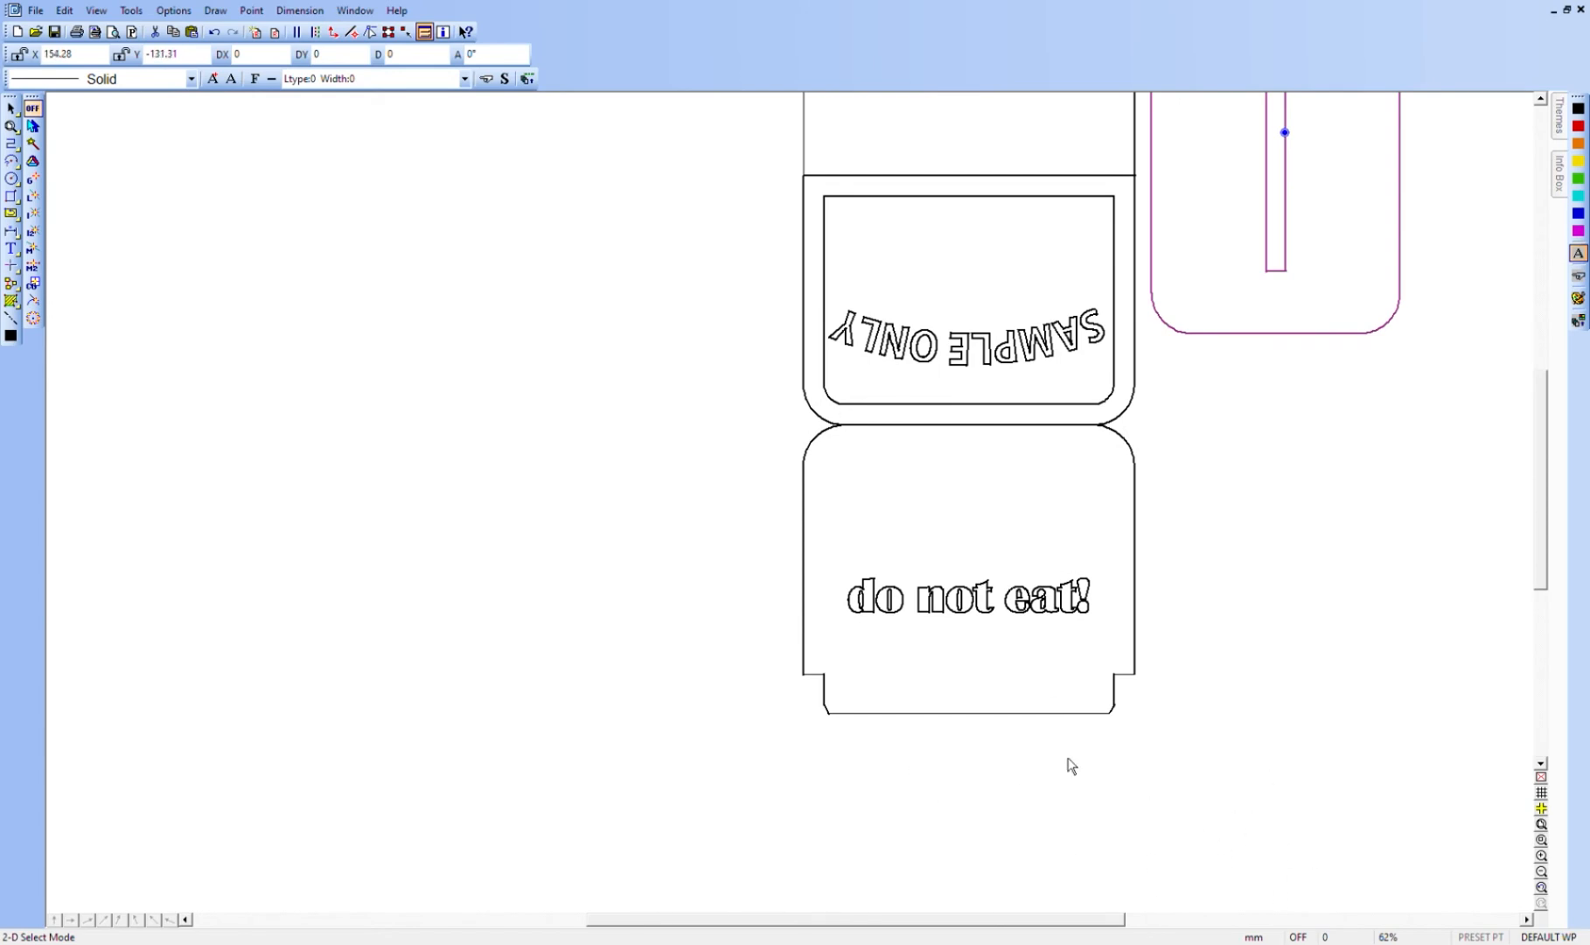
scroll(778, 628, "up", 1)
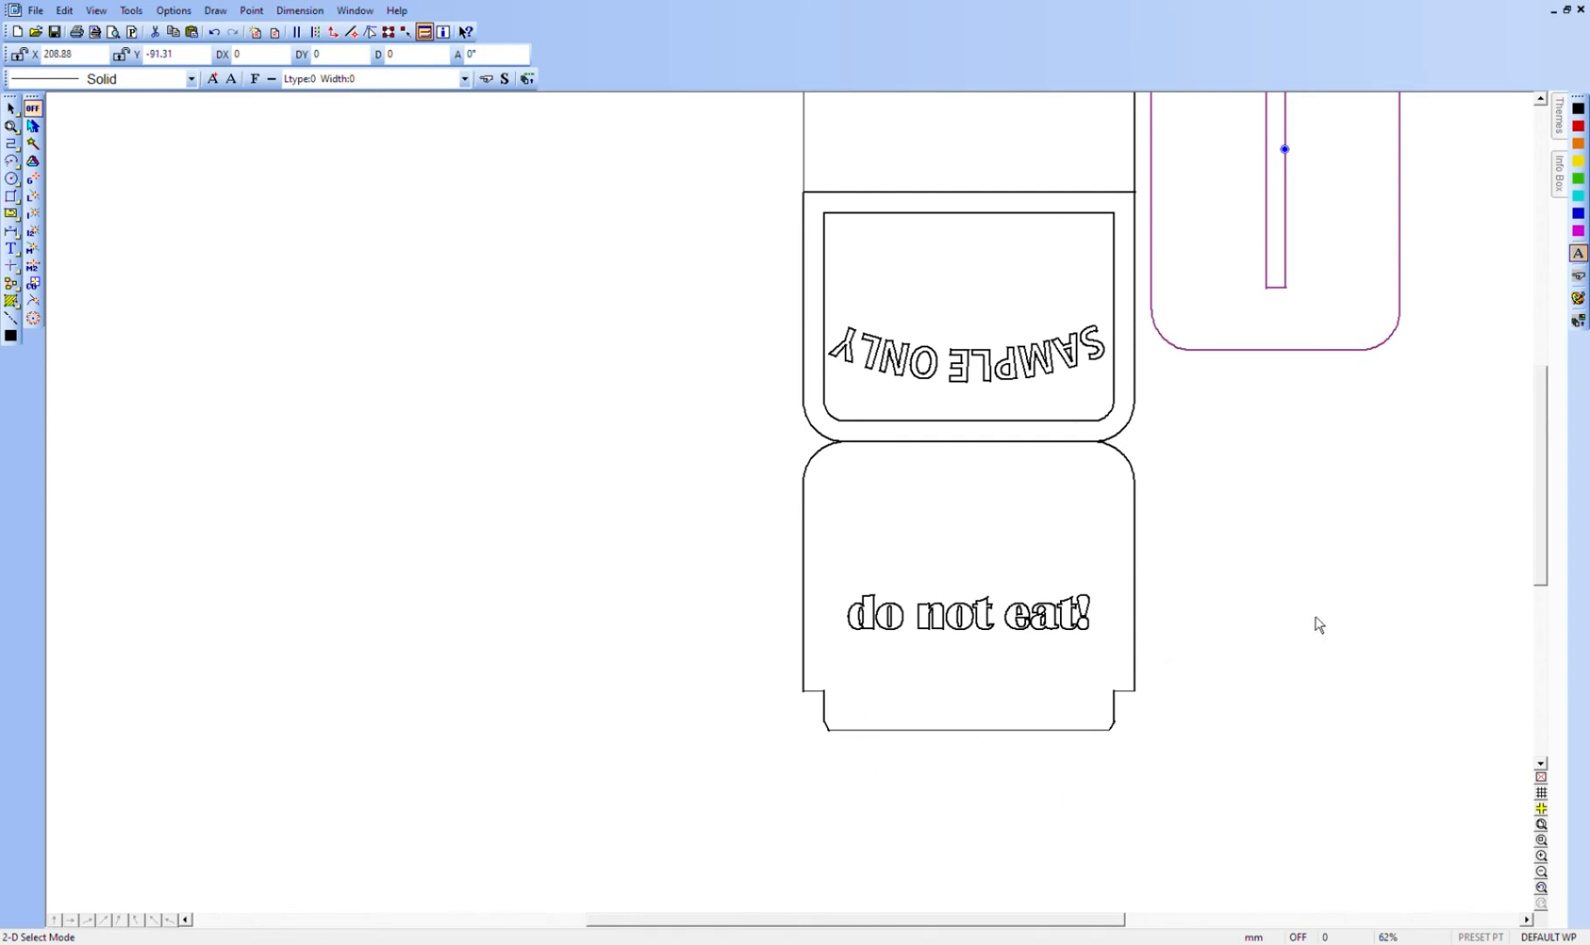
scroll(1312, 623, "up", 3)
scroll(1325, 624, "up", 4)
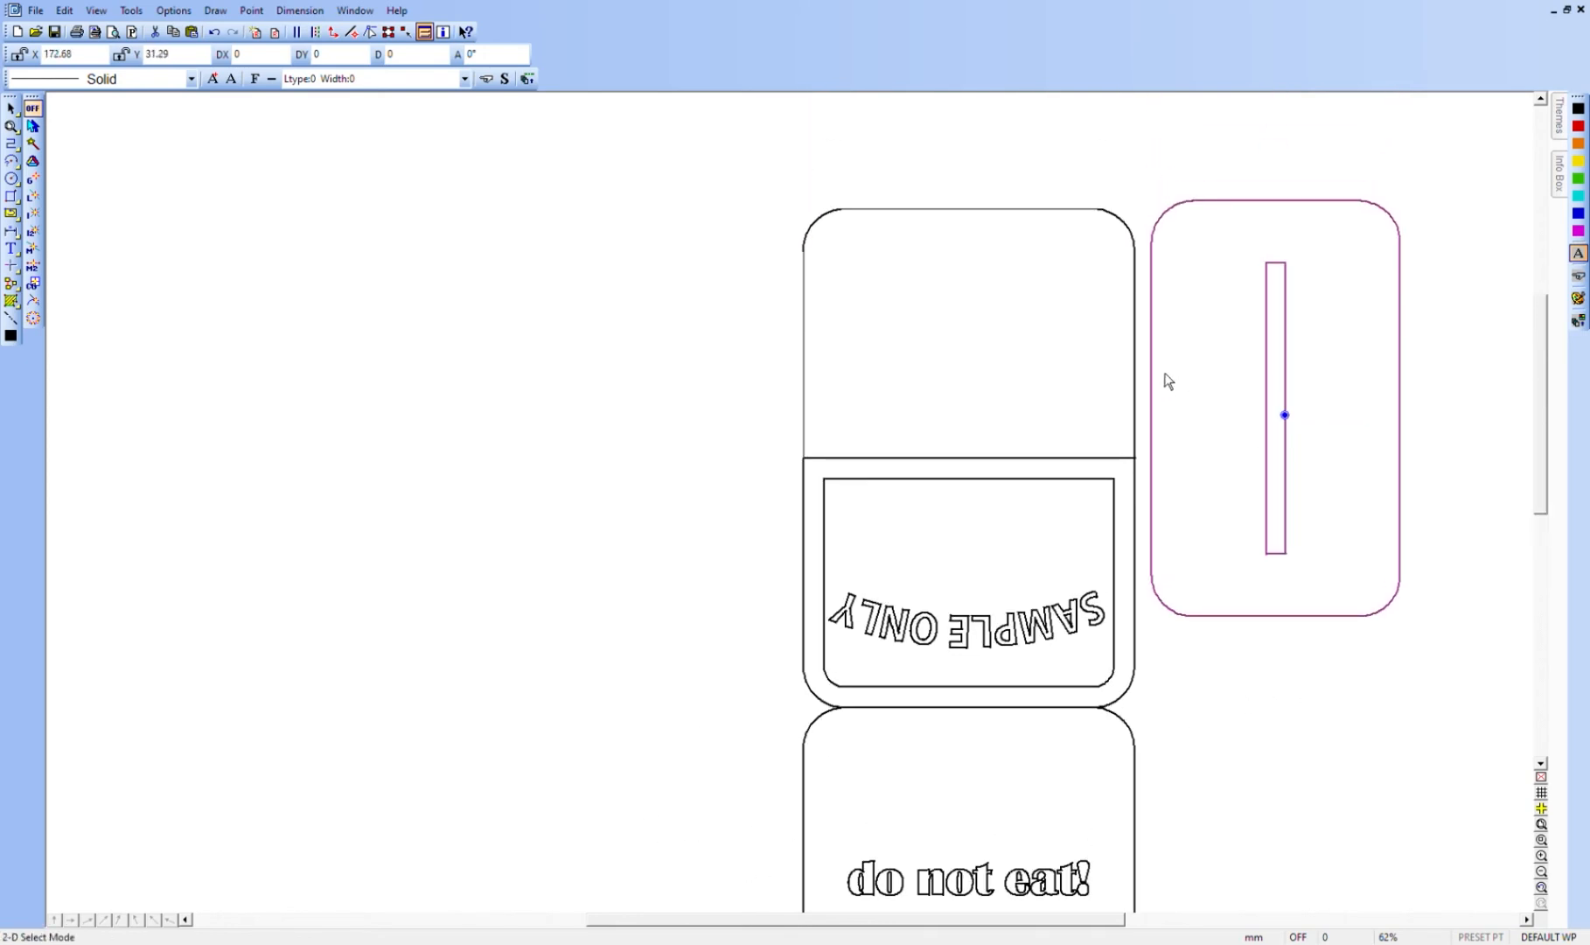
key("Delete")
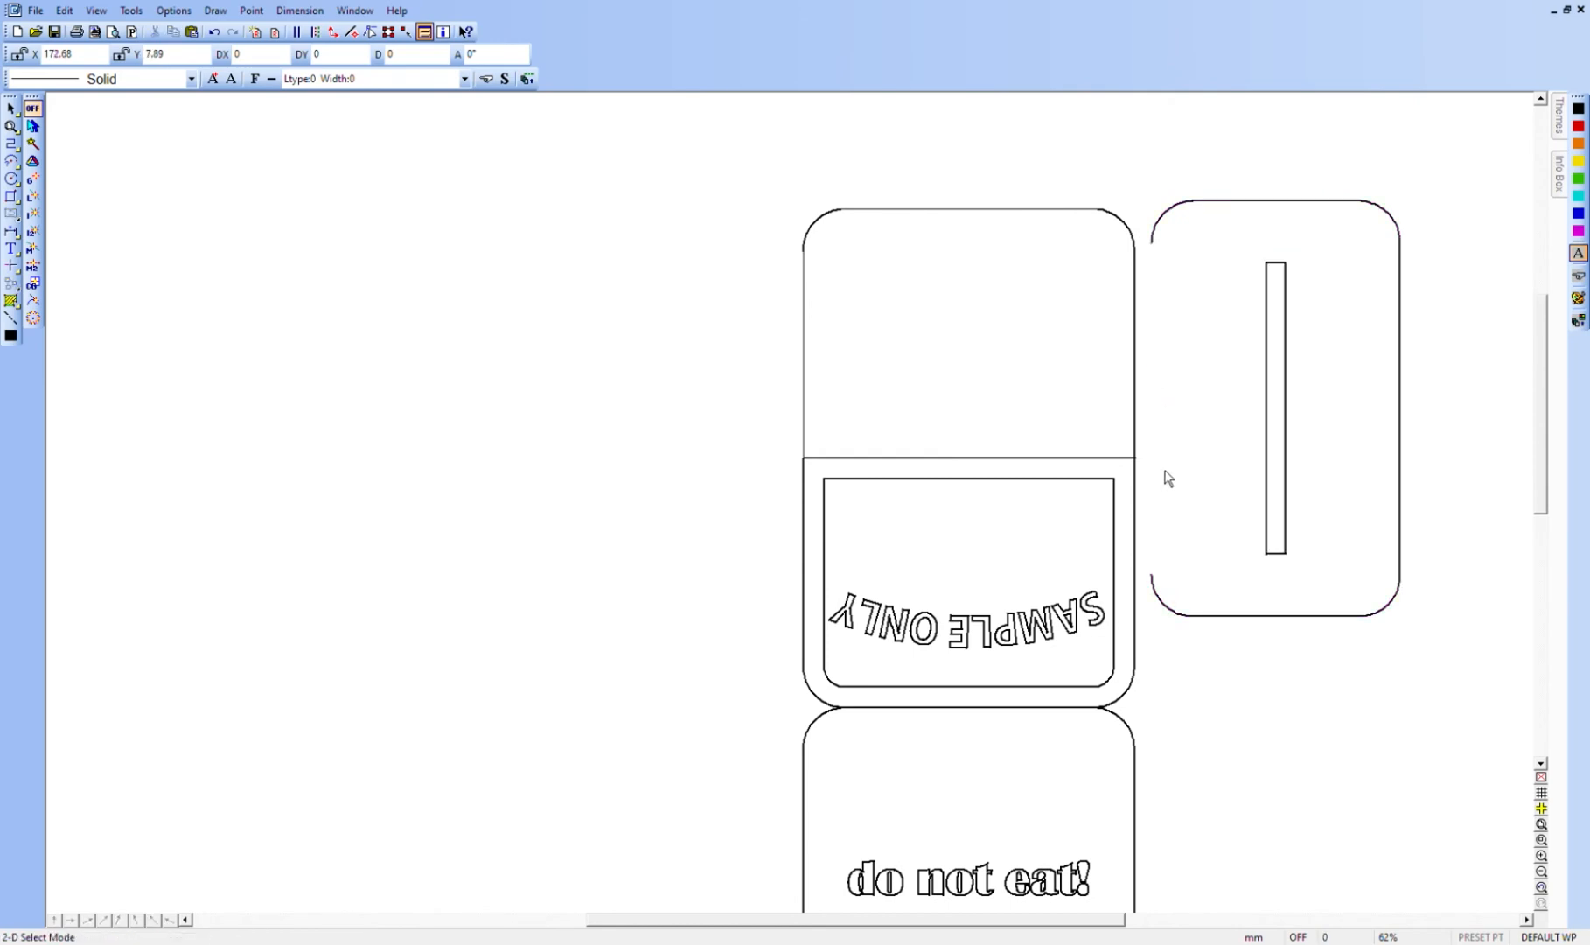
- Attach the slotted plate by its upper left corner arc's open end to the plain outline's right side
left_click_drag(1144, 178, 1477, 742)
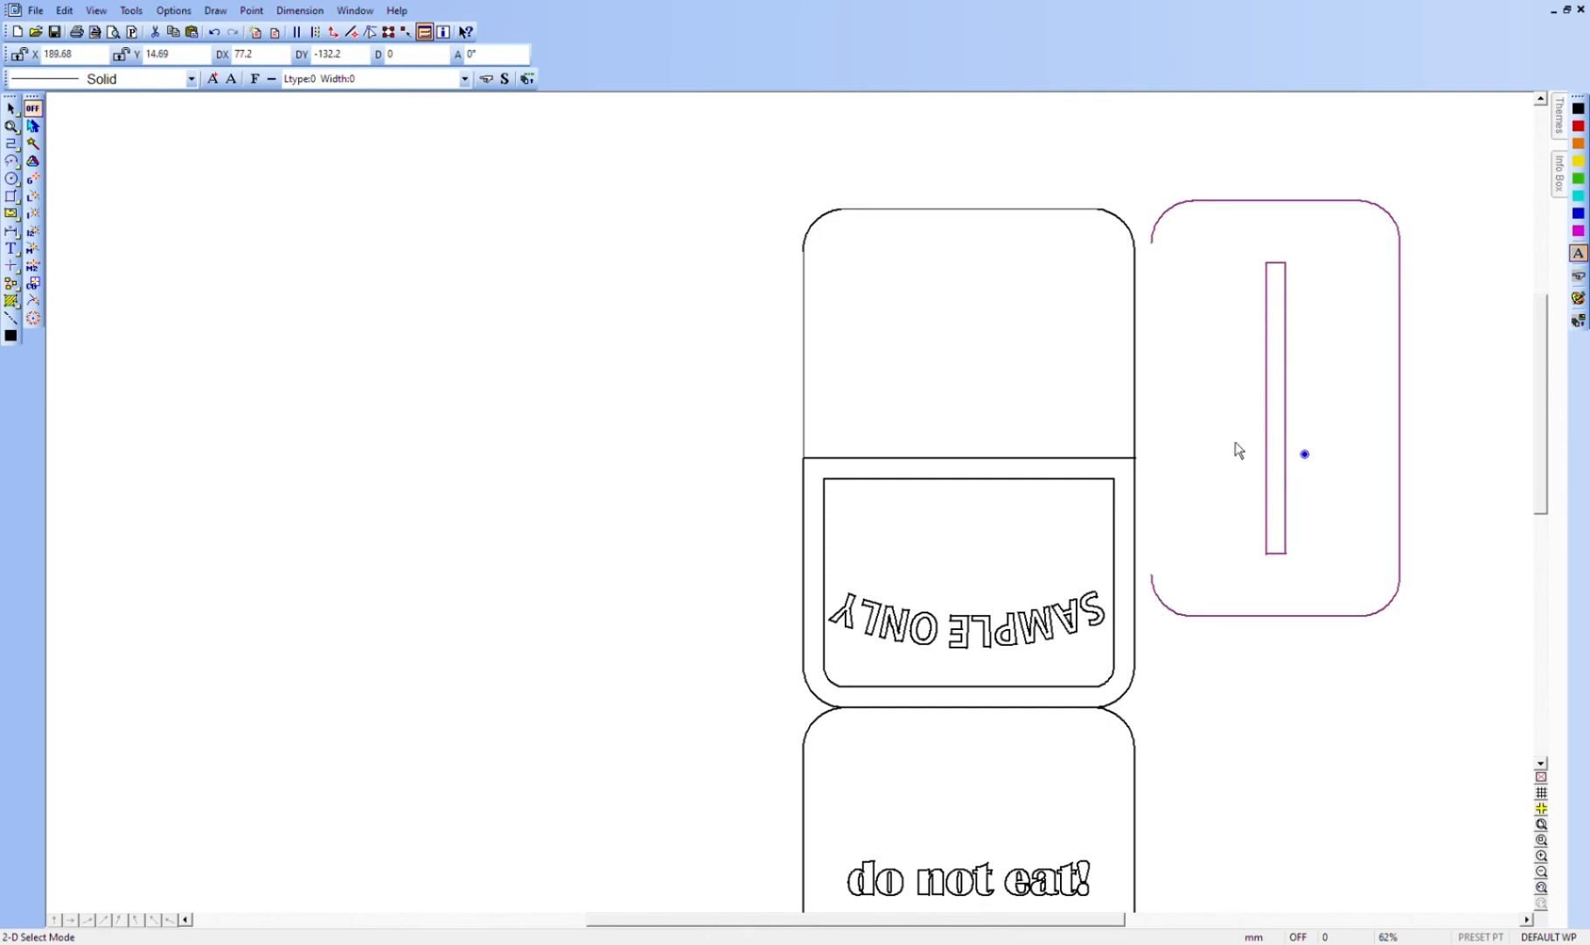
key("h")
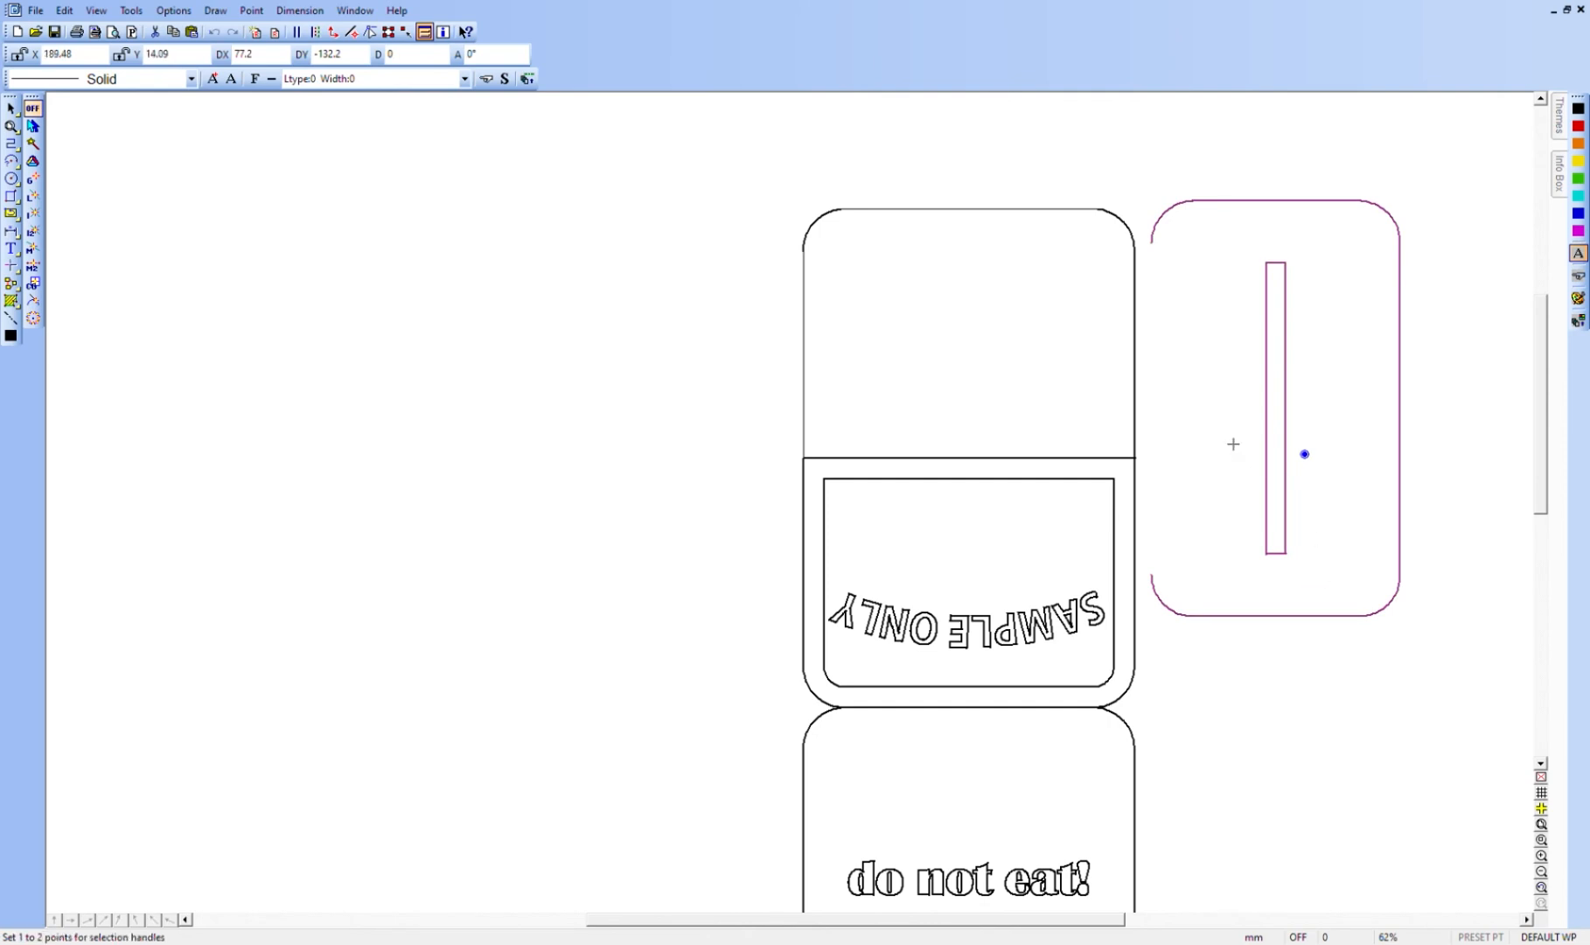
left_click(1151, 242)
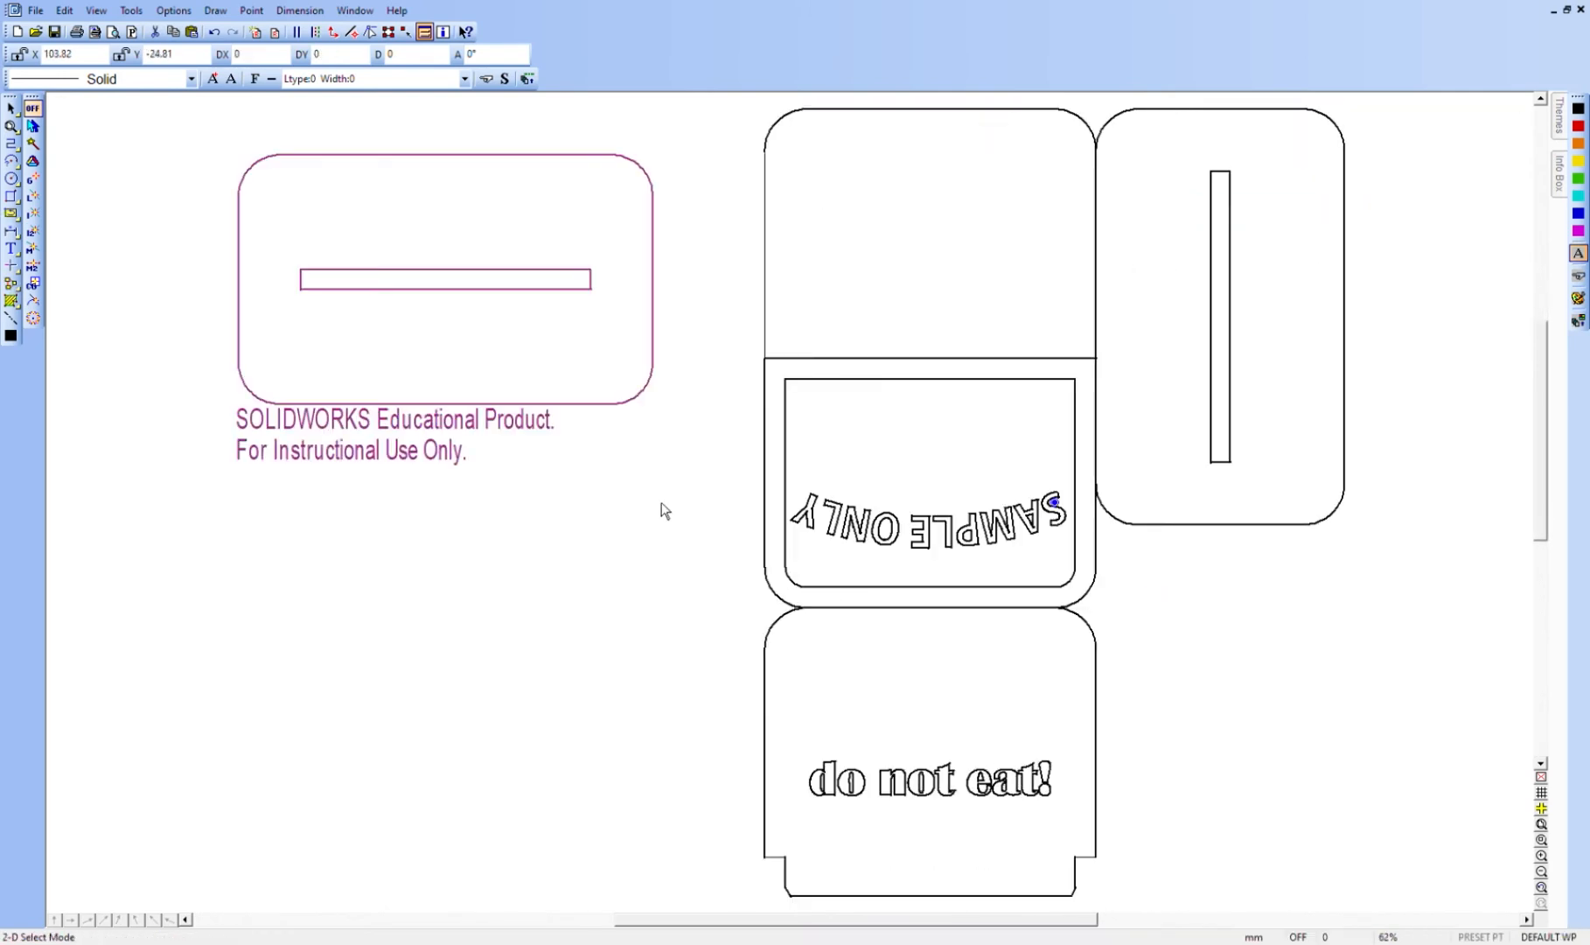
- Delete the note text from the second imported slotted plate, turn the plate upright and place it below the first plate
left_click_drag(211, 409, 549, 497)
key("Delete")
left_click_drag(202, 135, 721, 394)
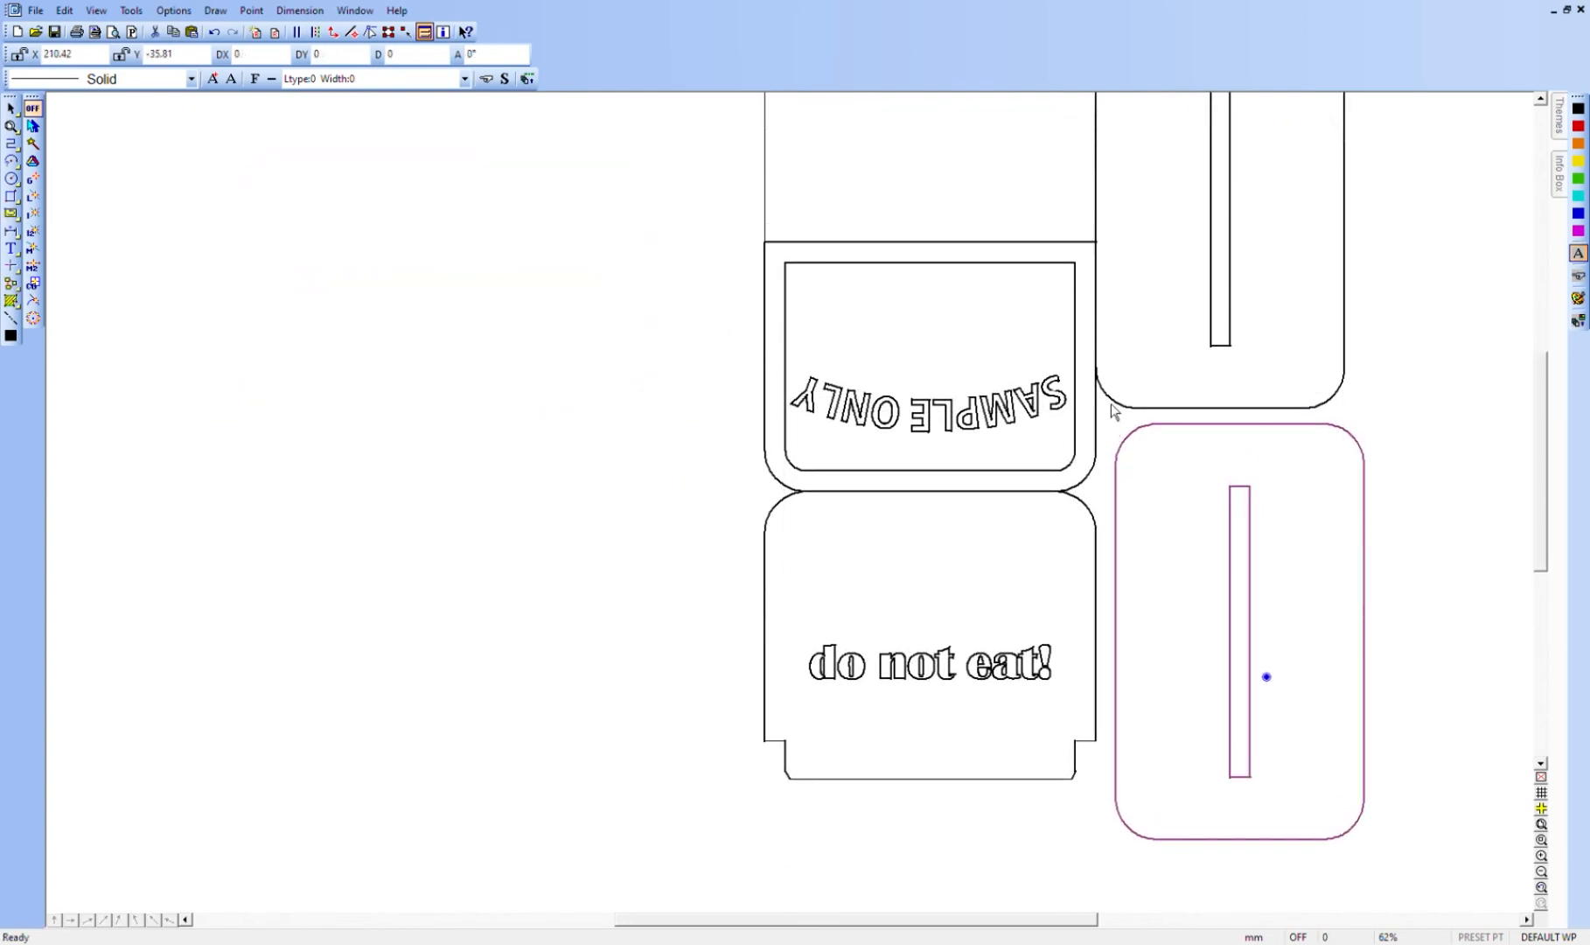
- Delete the second plate's upper and left sides and the "do not eat!" sign's right side, and join the plate beneath the first one
left_click(1098, 417)
key("Escape")
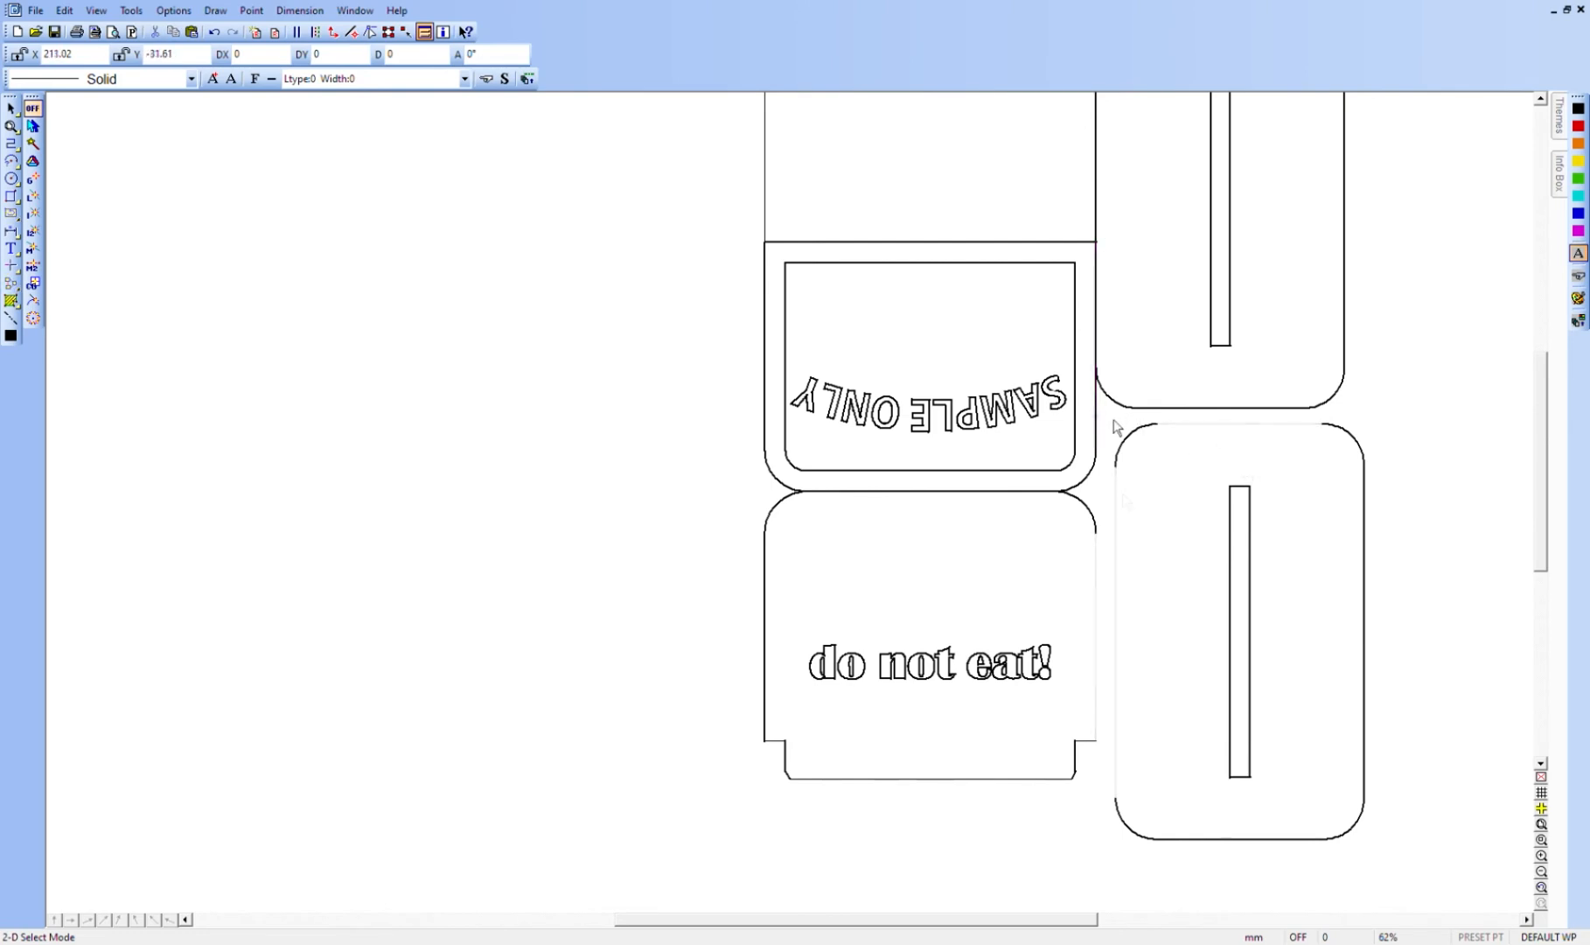
left_click_drag(1111, 418, 1461, 897)
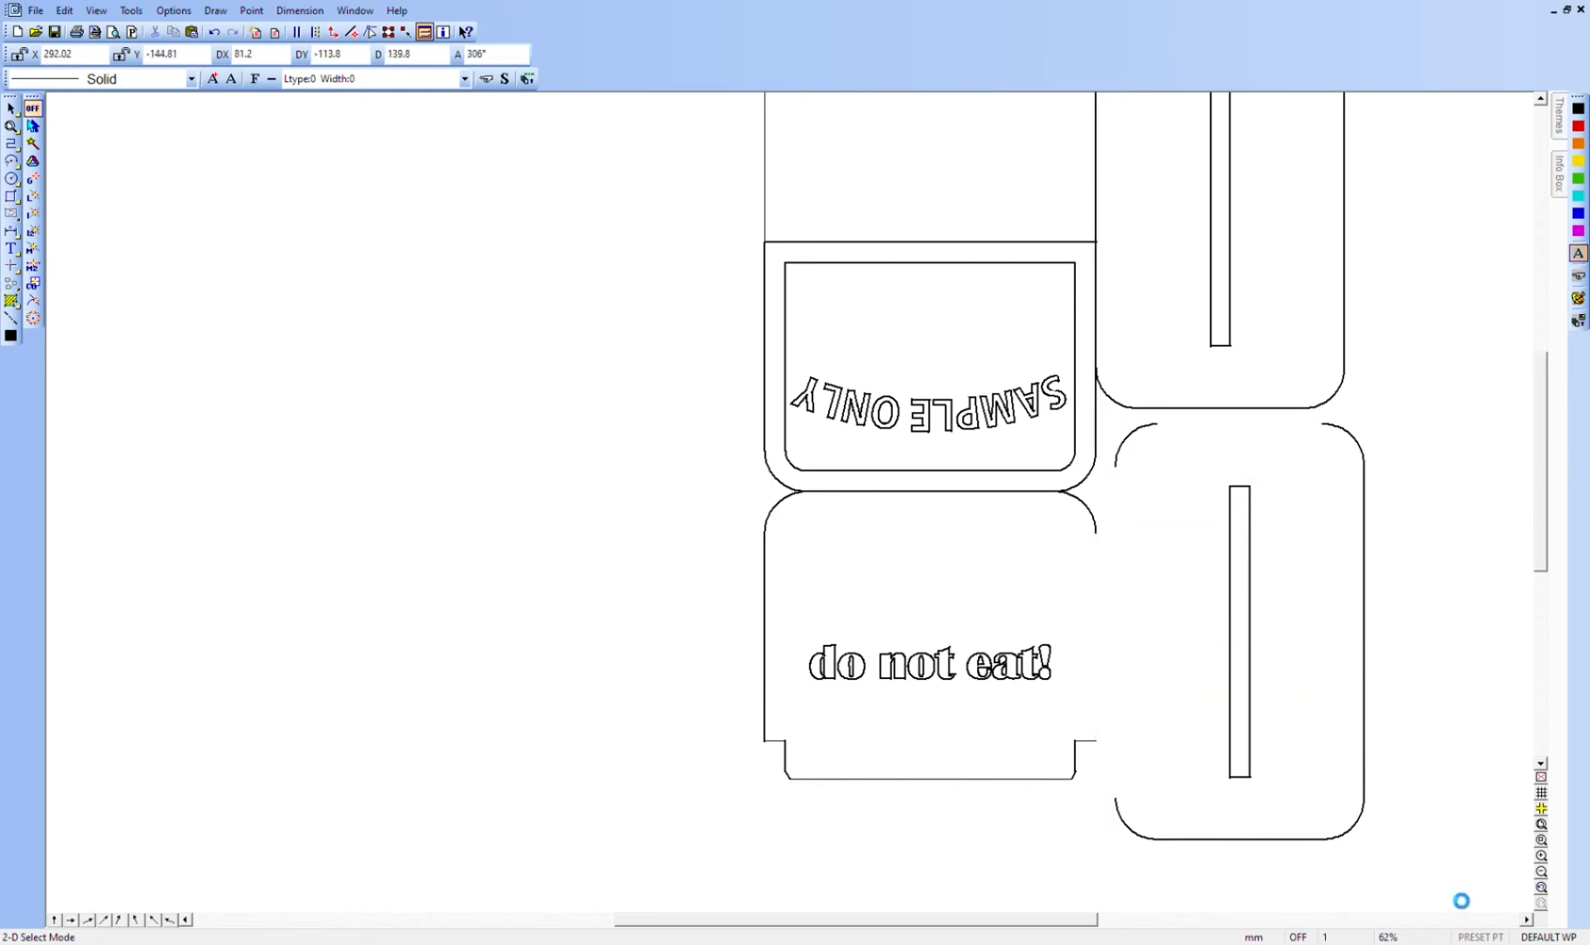
key("h")
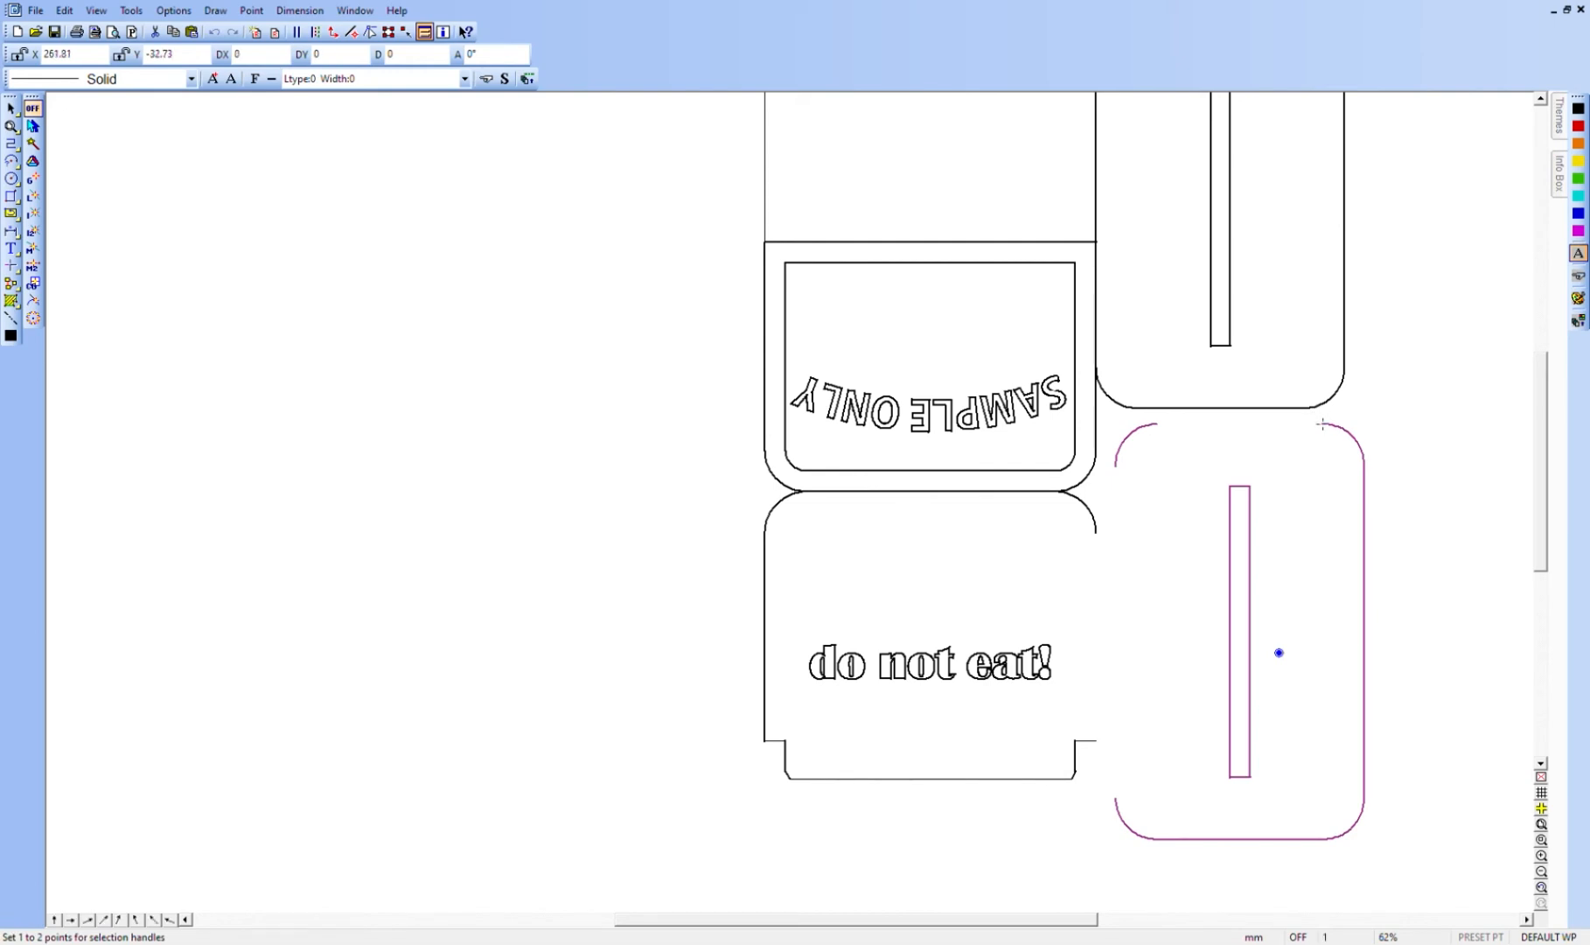
left_click(1402, 454)
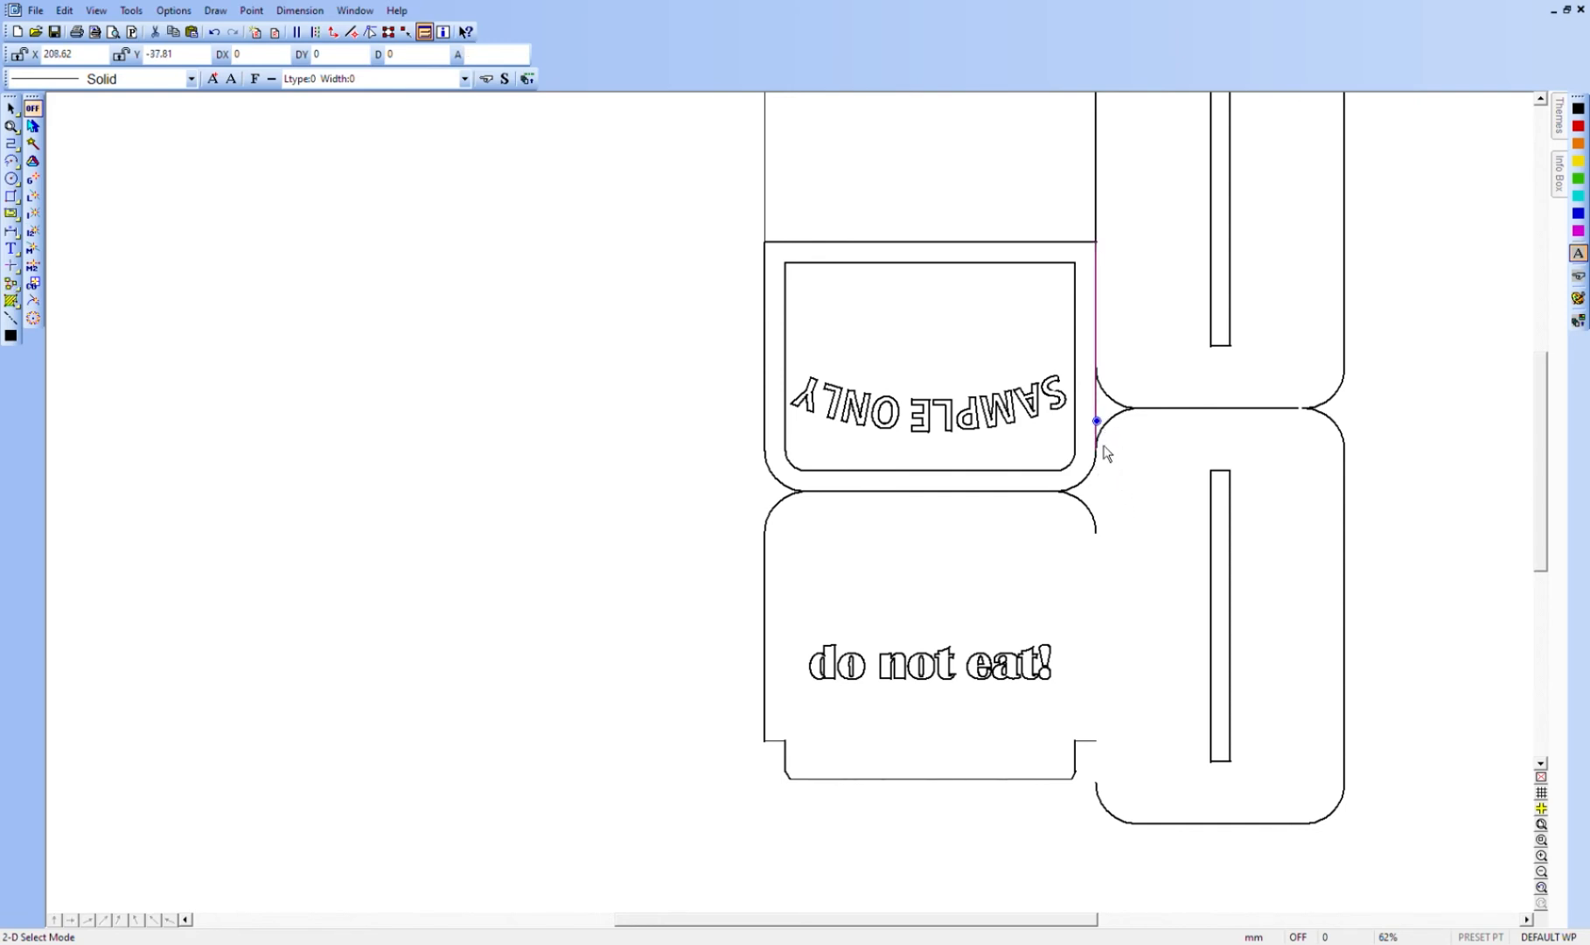
- Replace the remaining right sides of the plain and SAMPLE ONLY outlines with one continuous 180 mm vertical line between signs and plates
scroll(1105, 466, "down", 2)
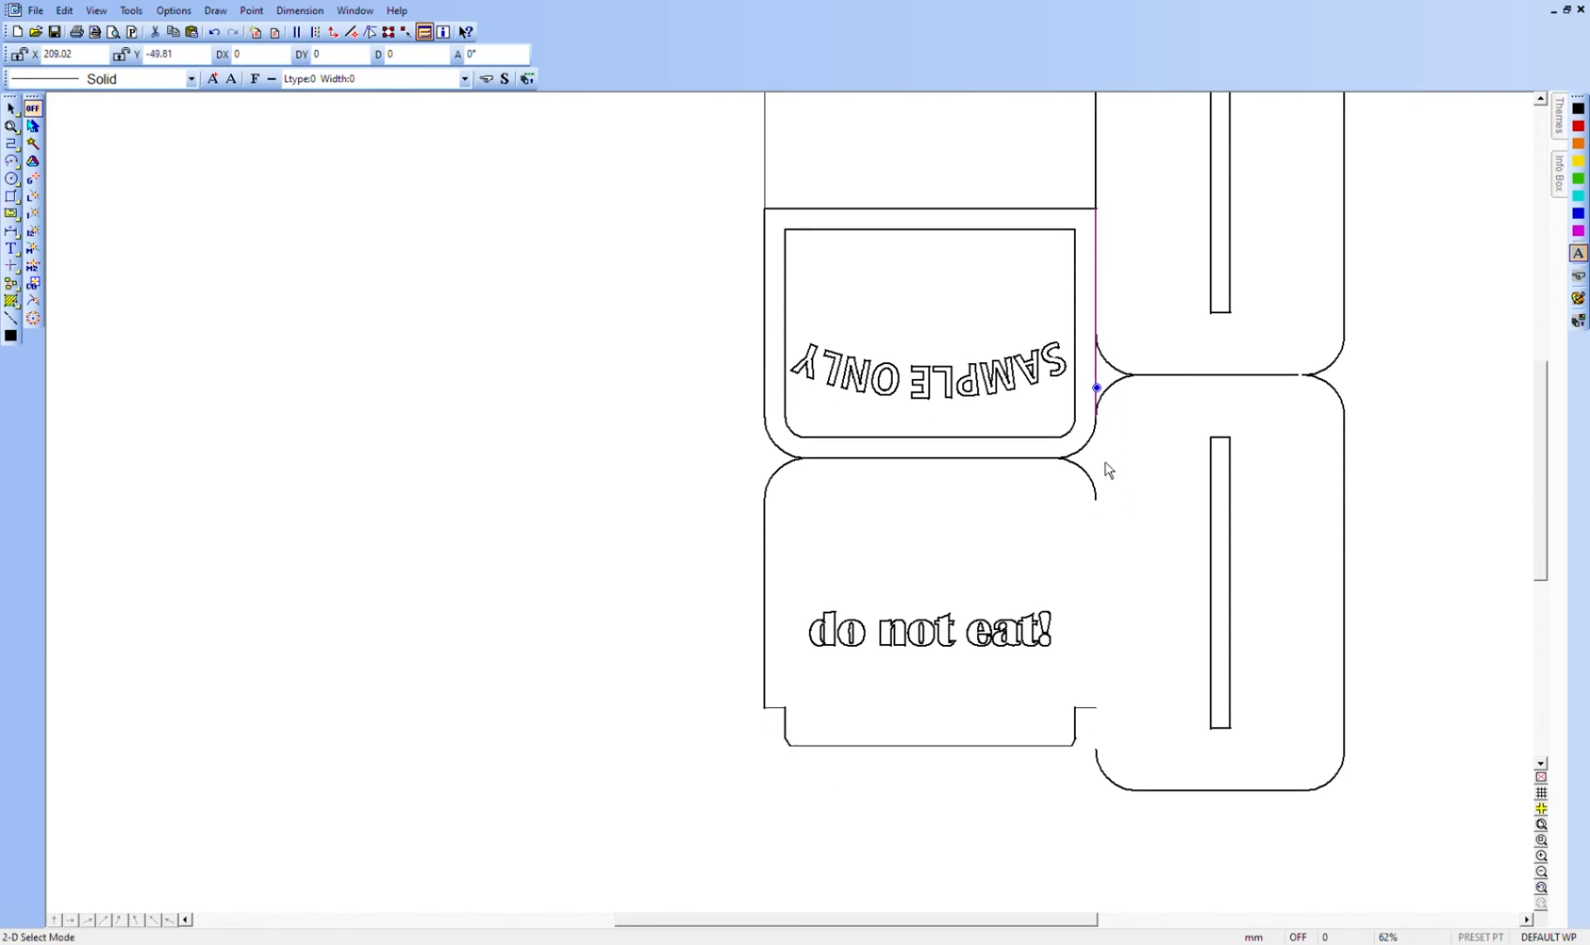
scroll(1104, 461, "up", 1)
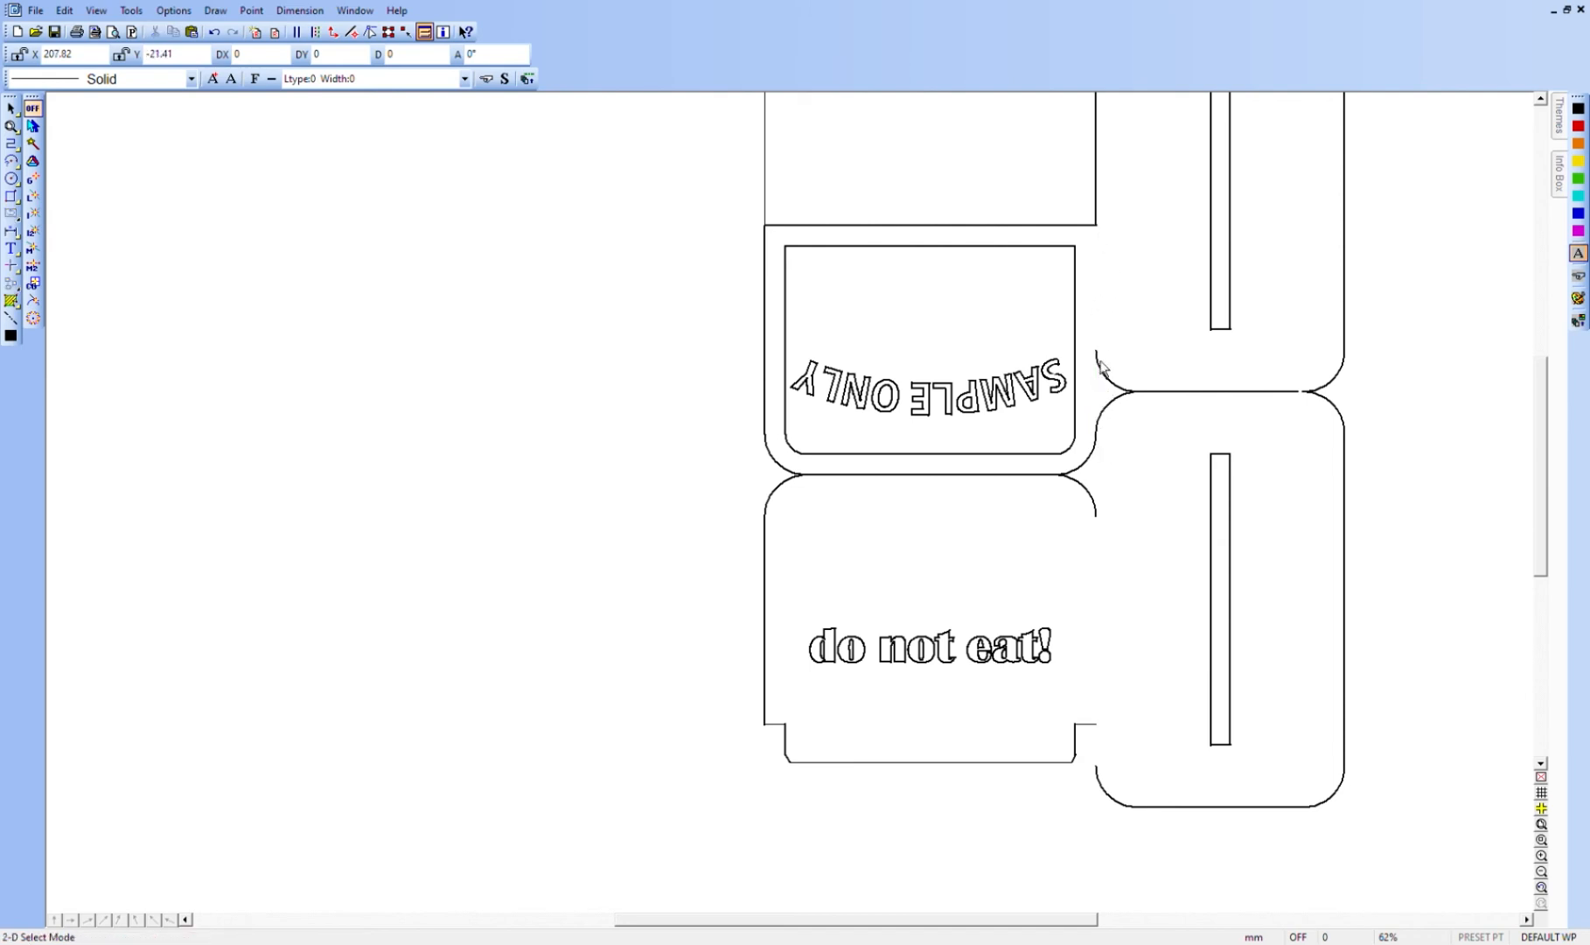
left_click(10, 143)
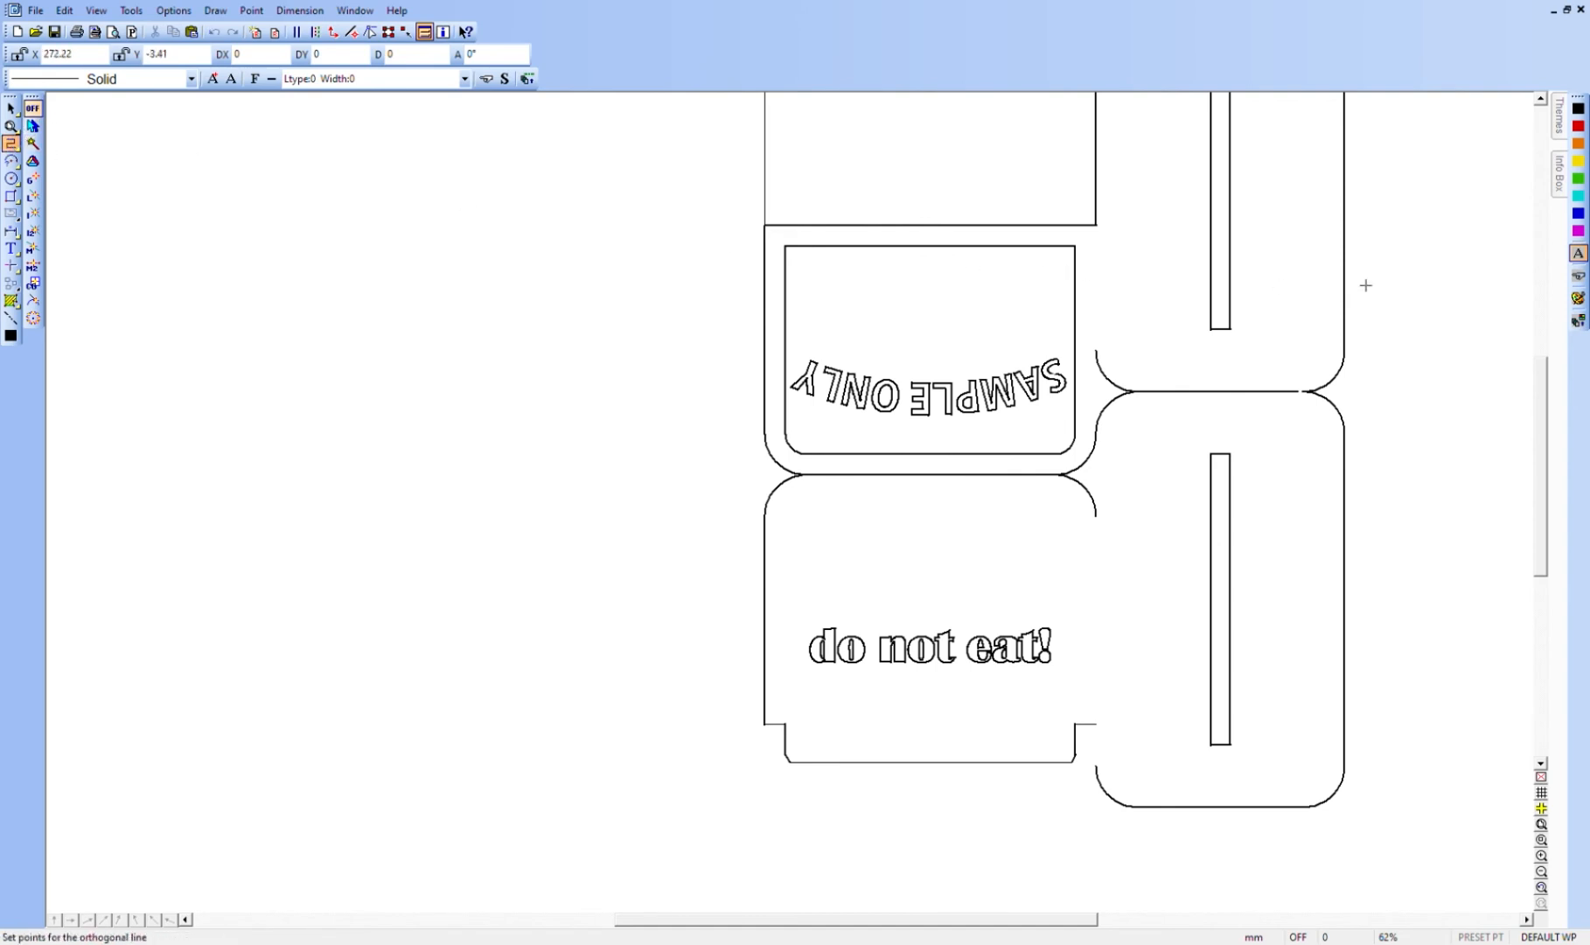
middle_click(1146, 335)
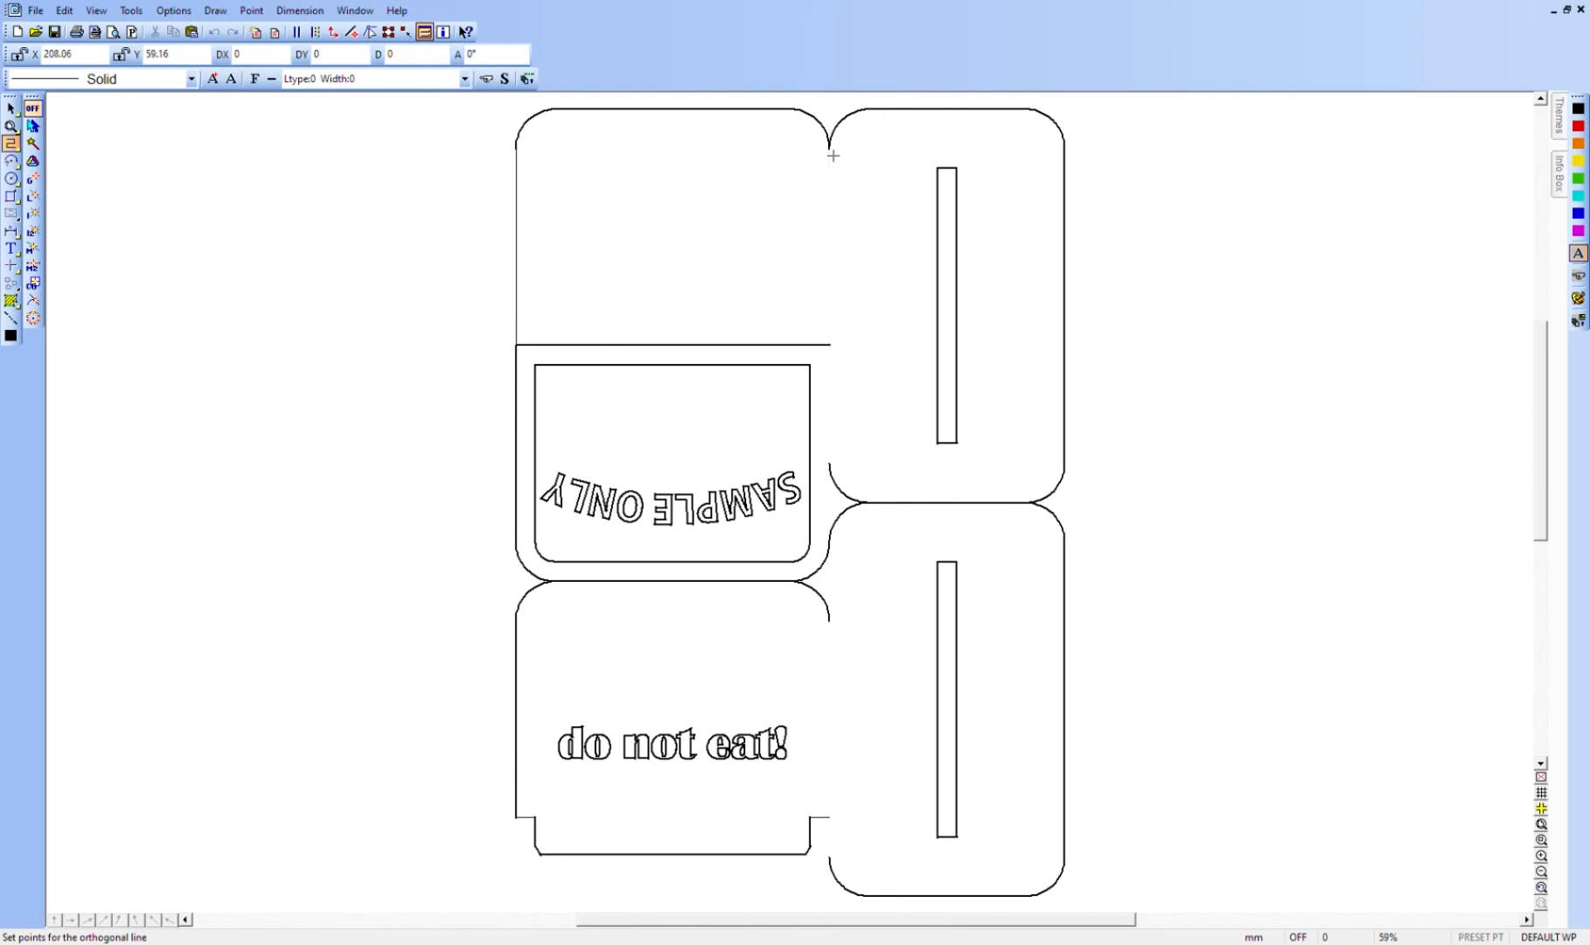
right_click(831, 151)
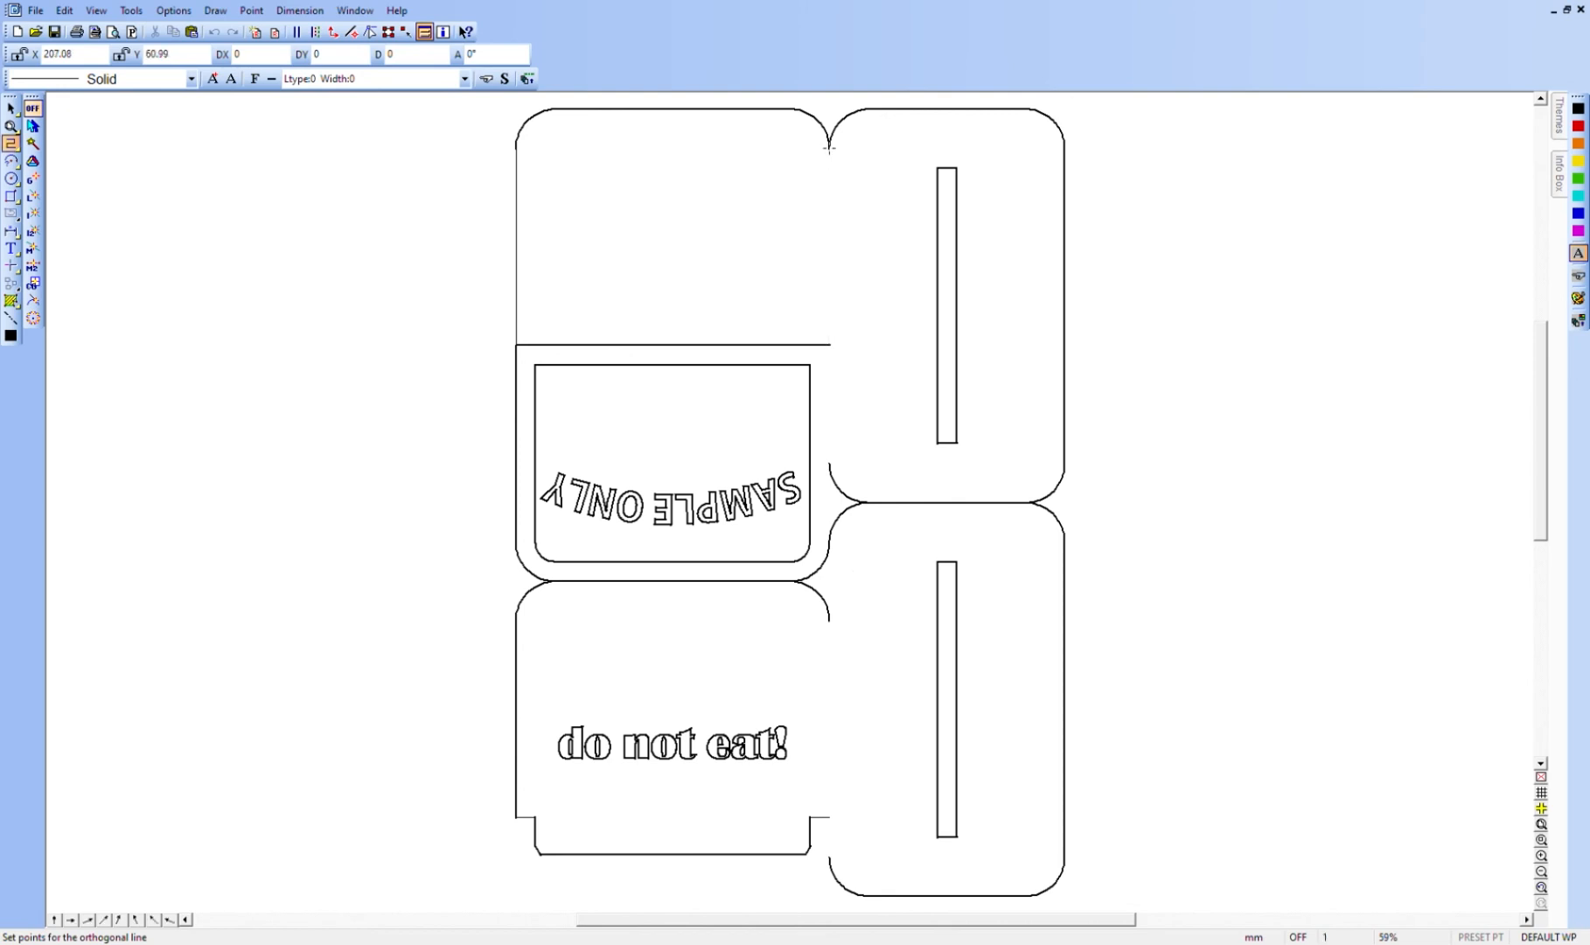
left_click(830, 859)
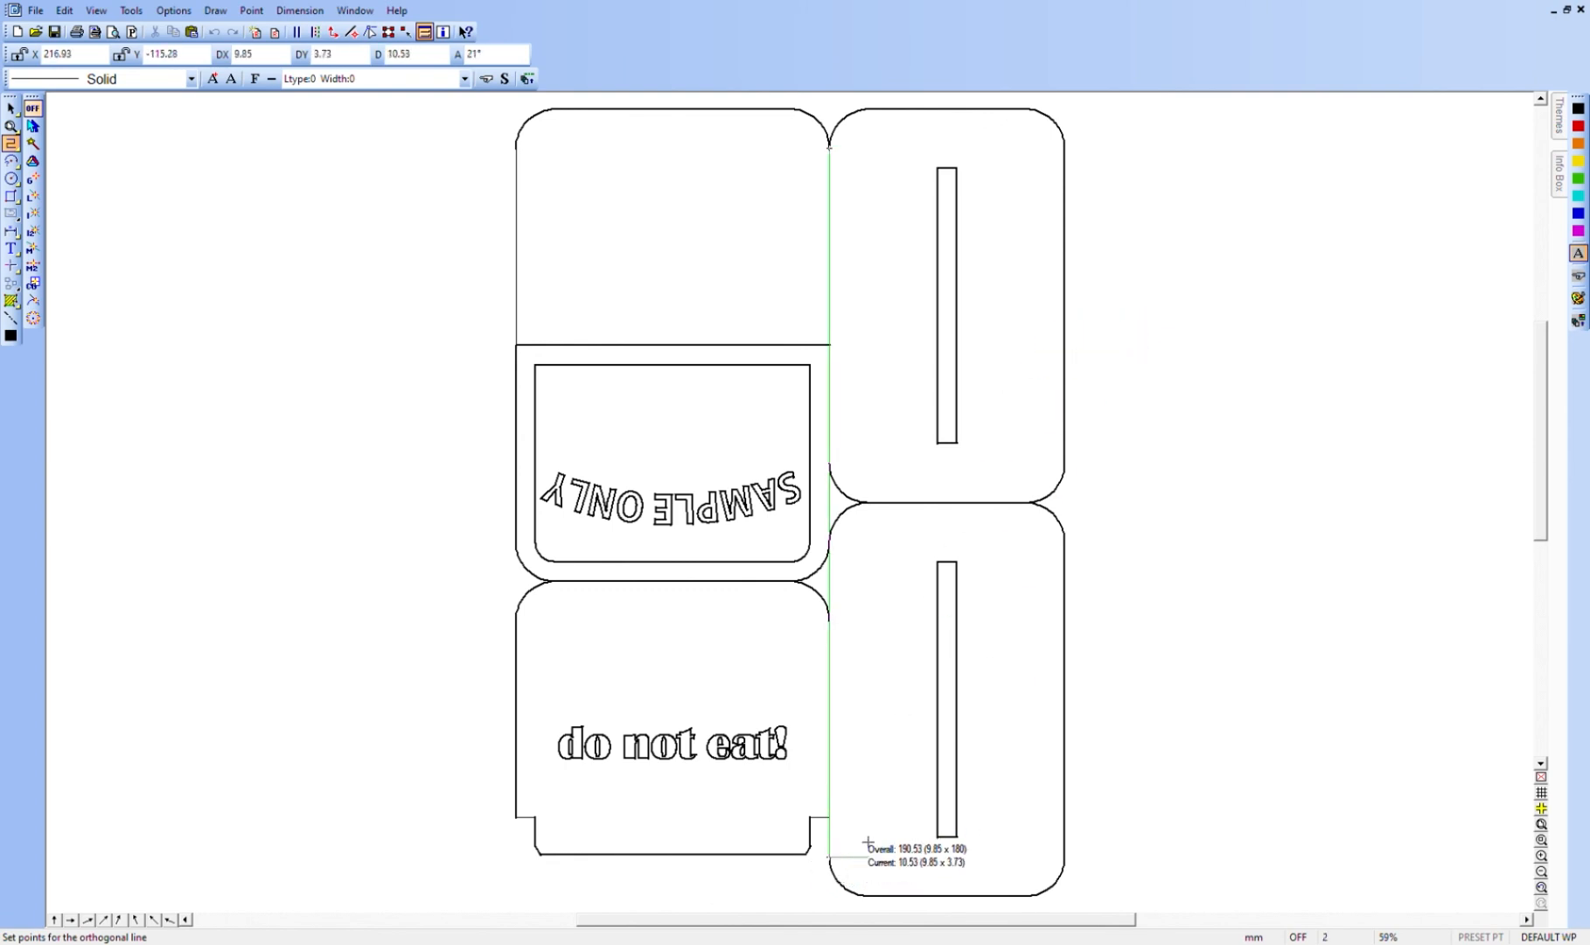
key("Escape")
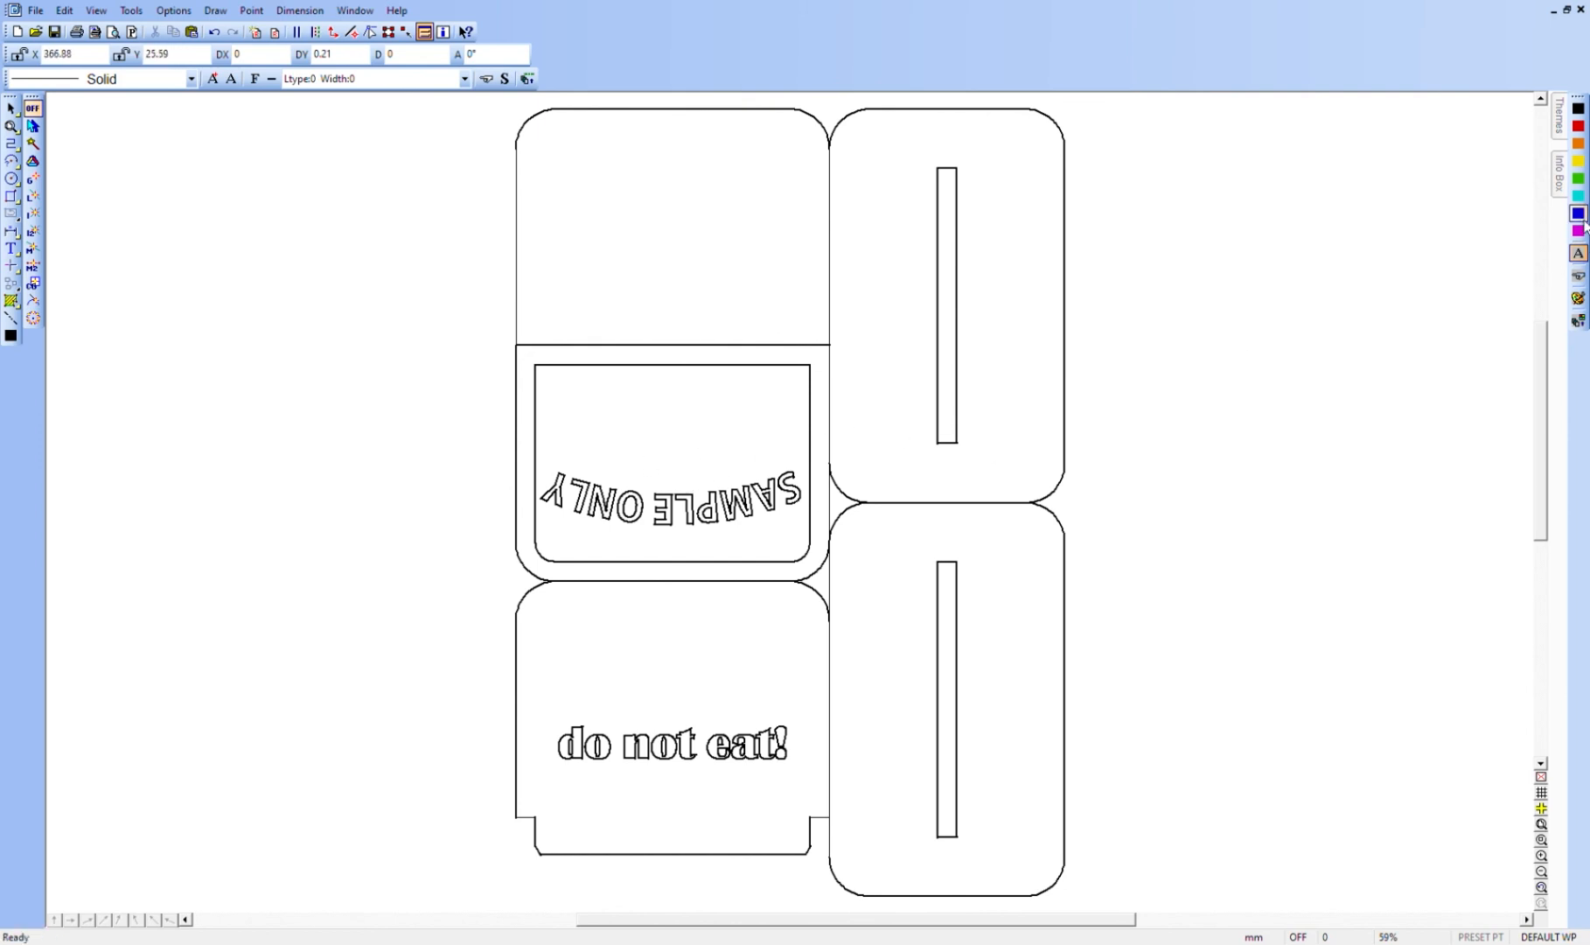
- Place the text "G" inside the plain outline and color it red
left_click(32, 143)
left_click(11, 248)
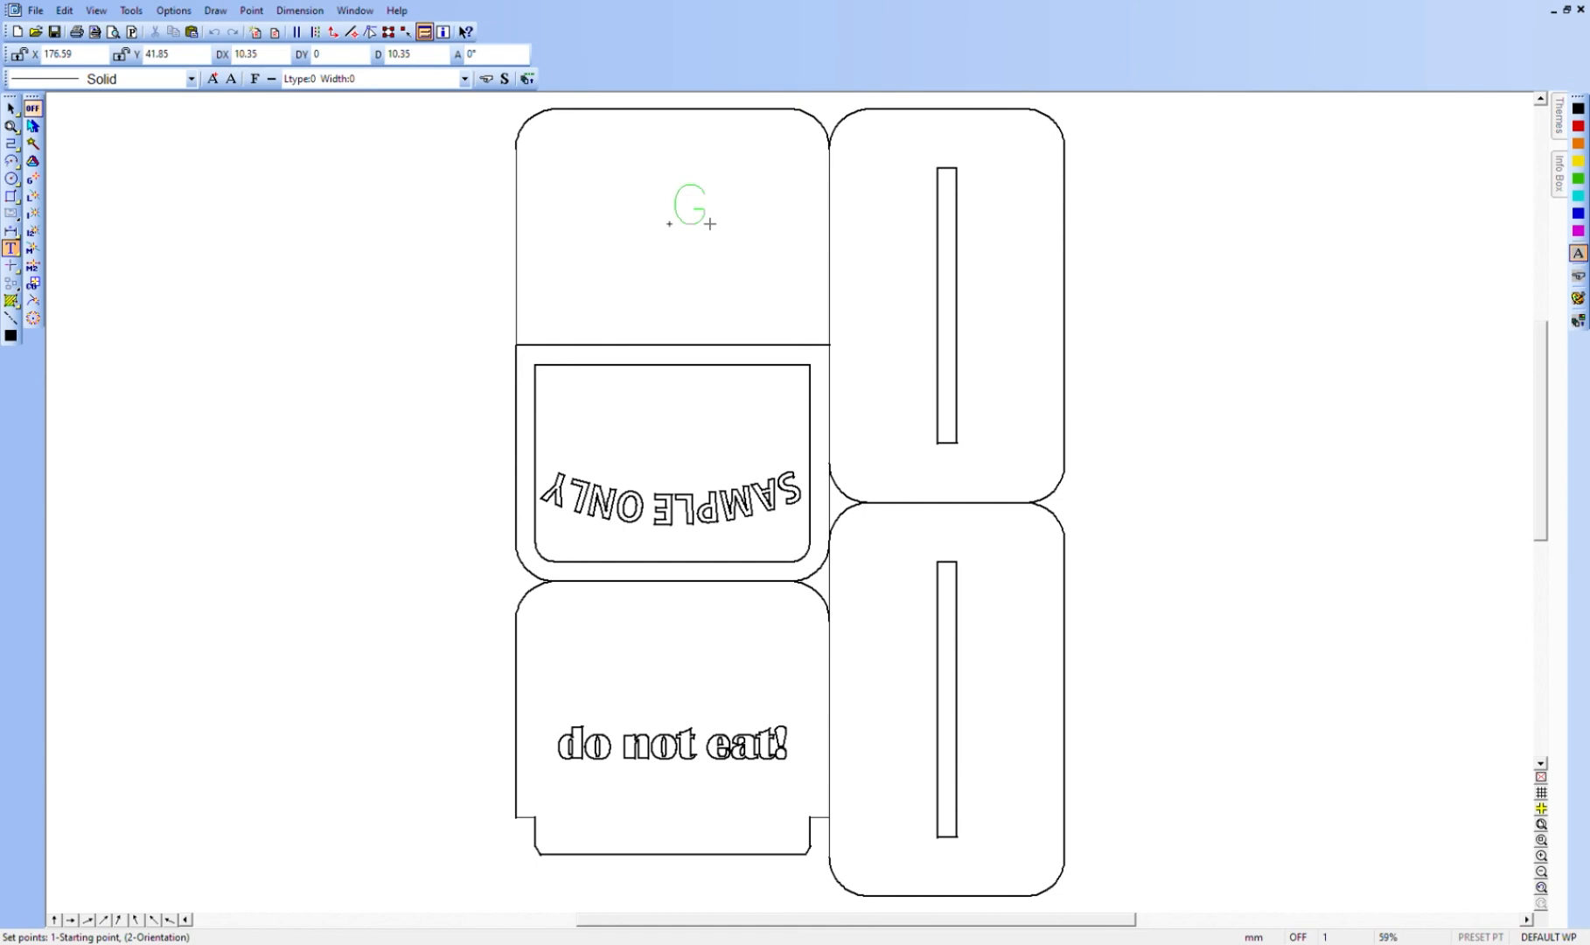
left_click(710, 224)
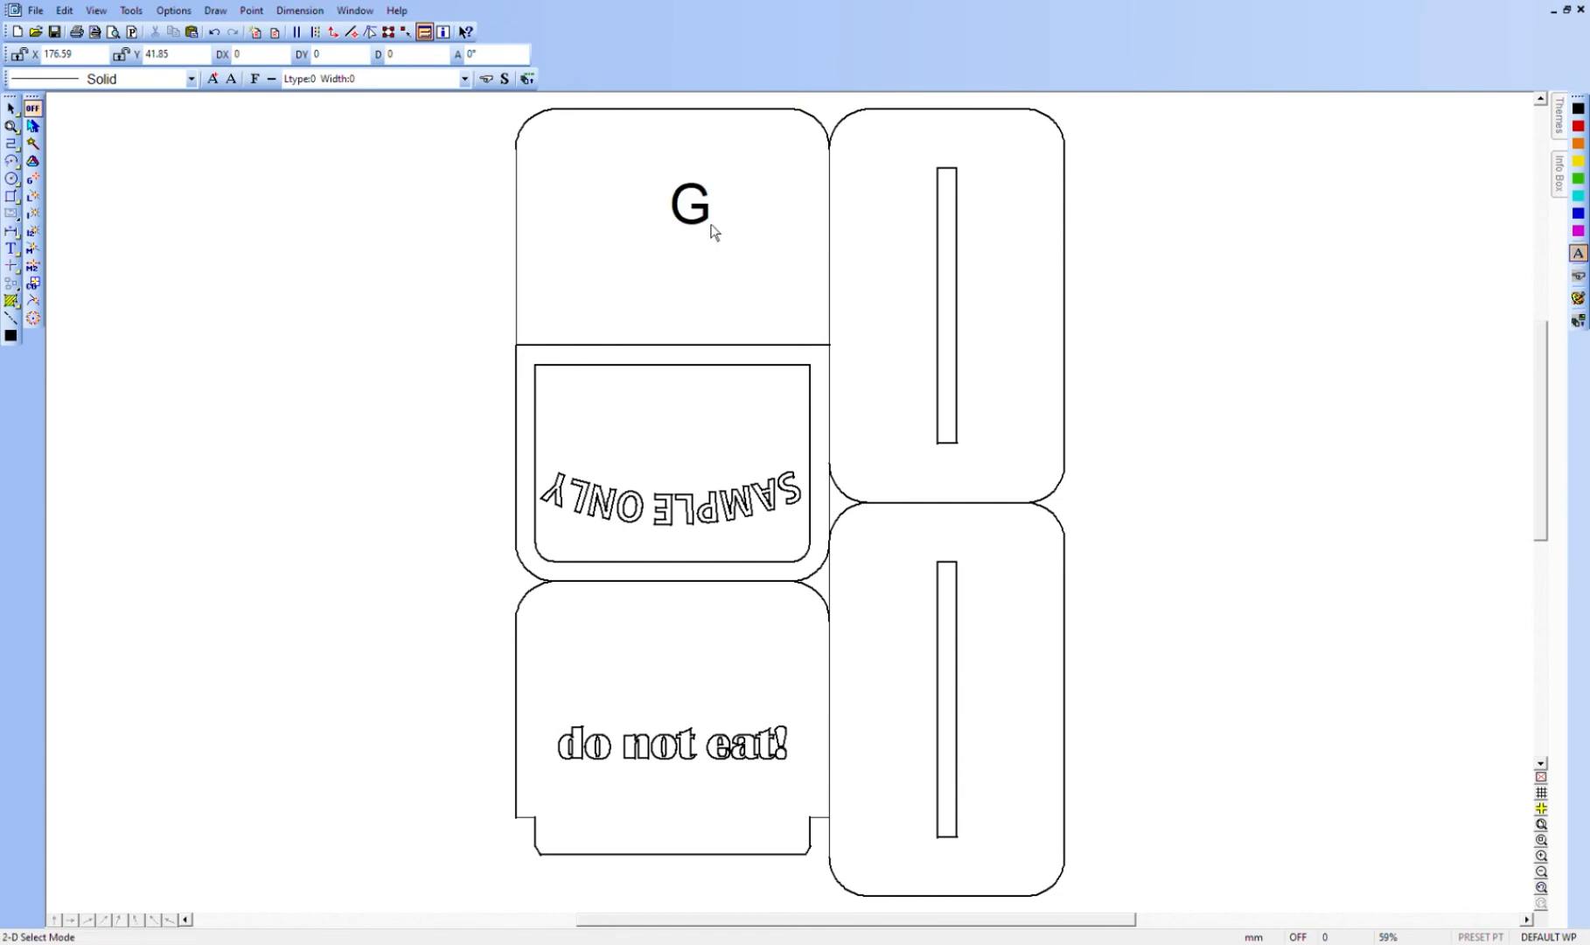
left_click_drag(641, 164, 760, 252)
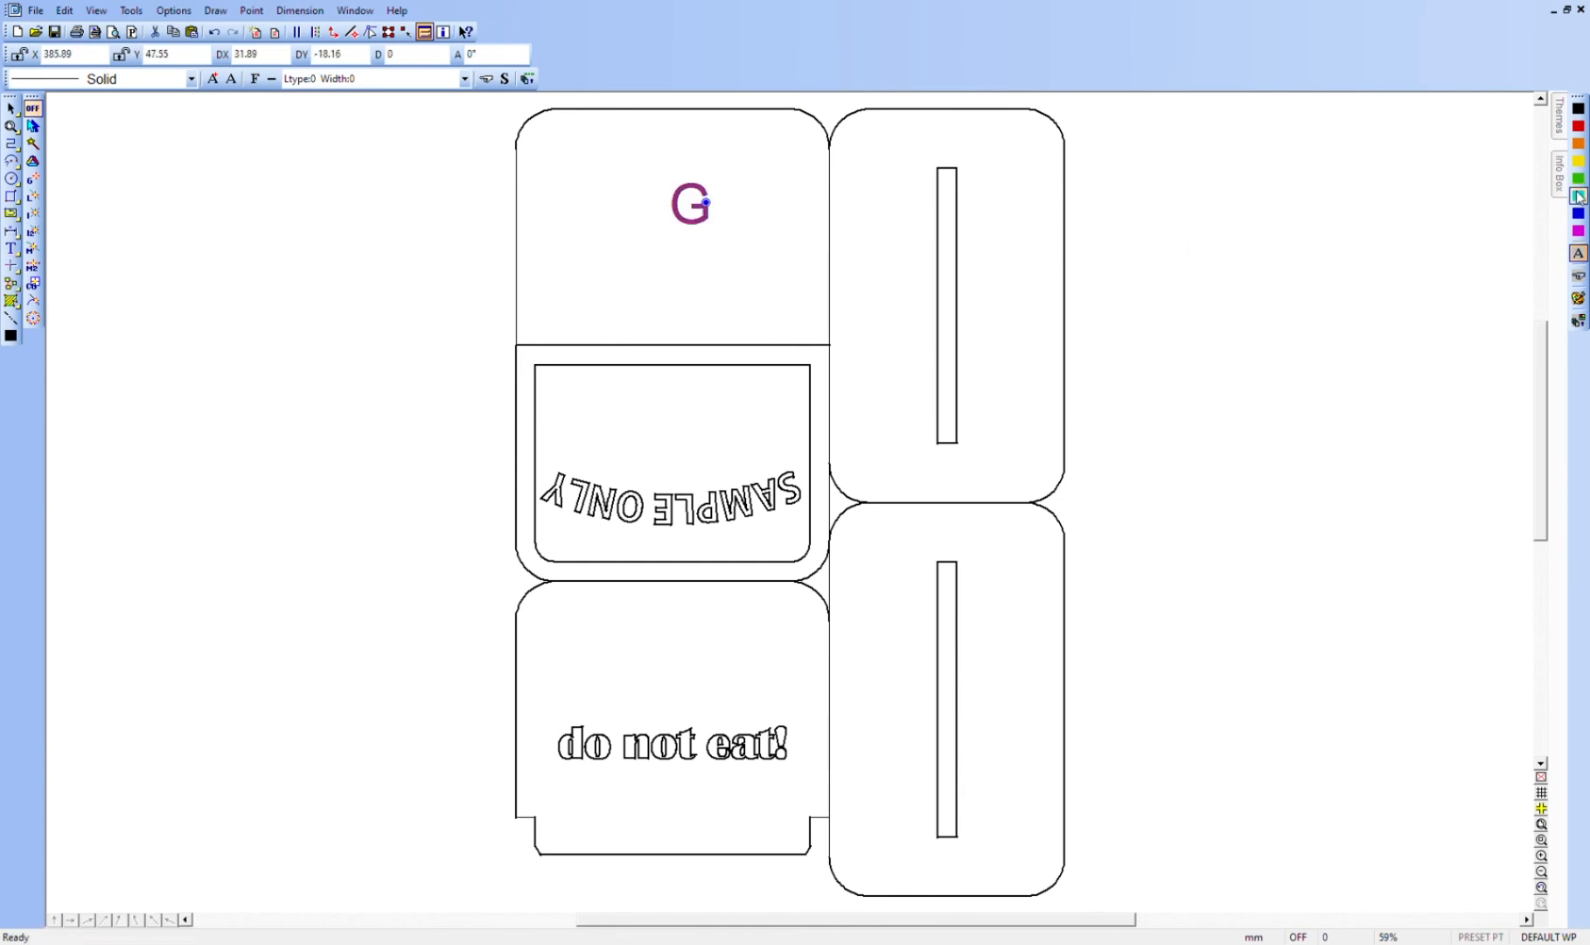
left_click(1579, 127)
left_click(1579, 252)
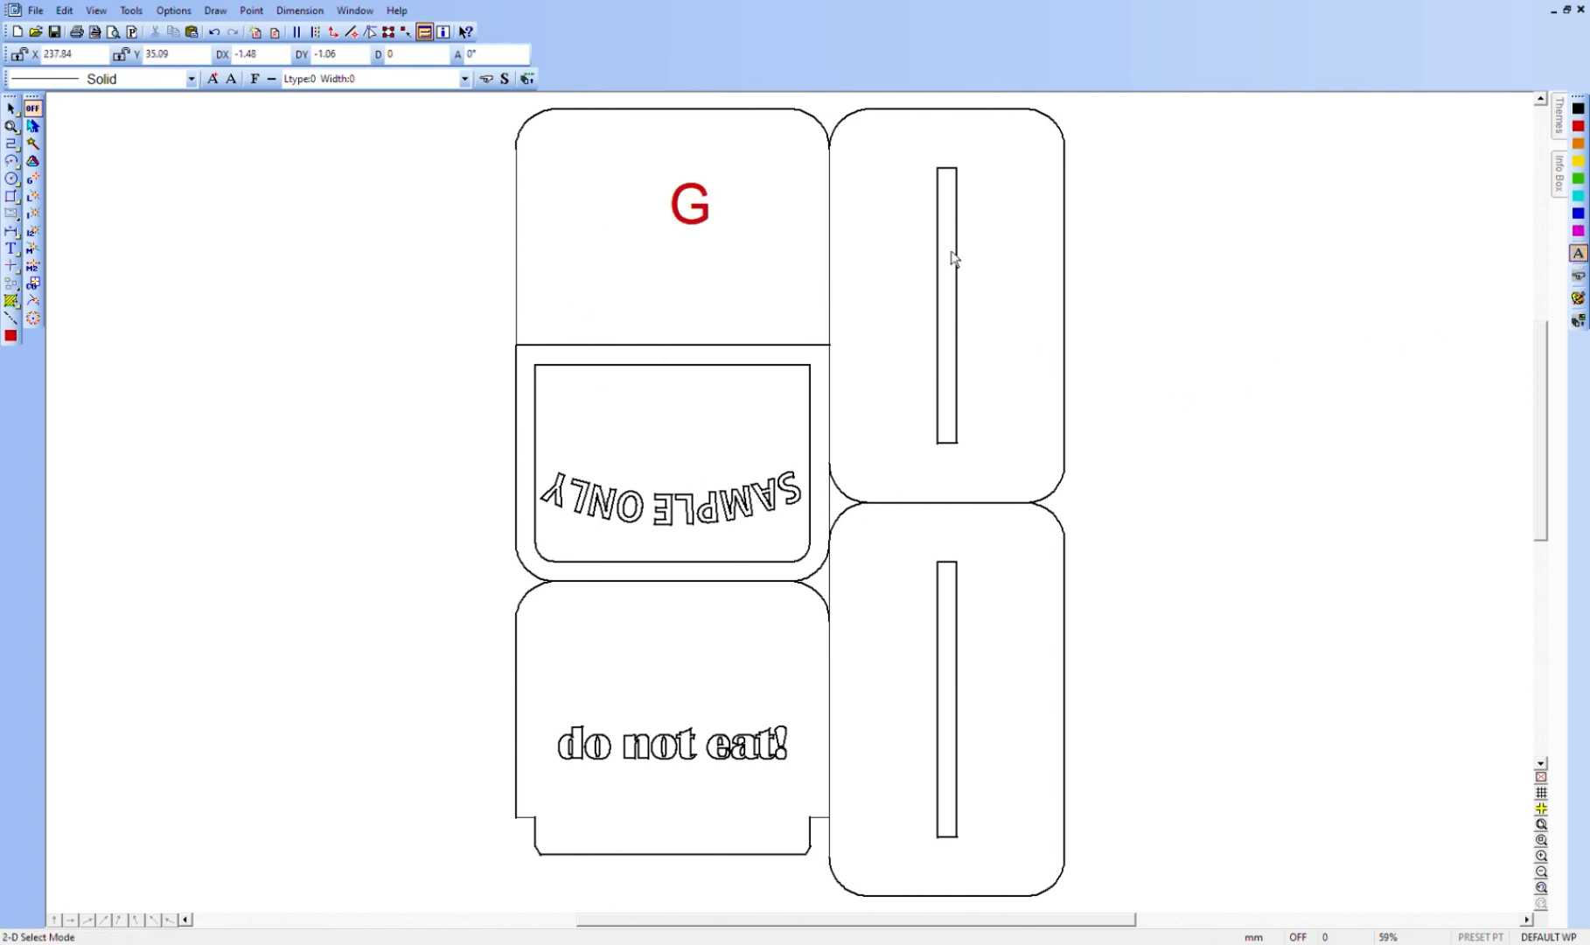